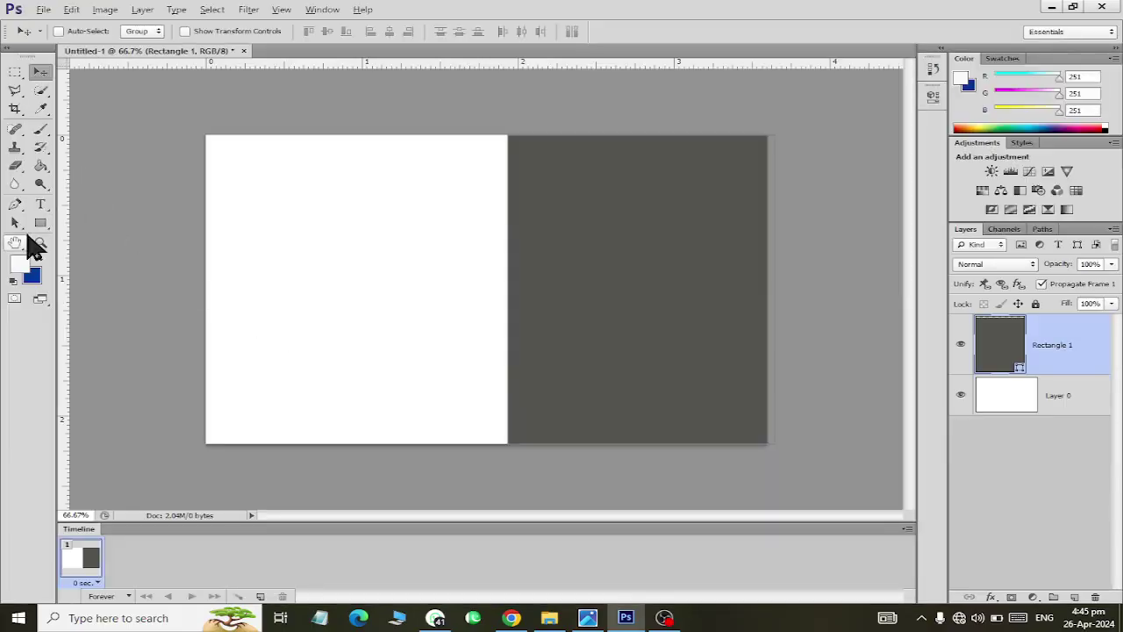
# Step: Draw a thin dark grey vertical bar on the white half and move it down to the bottom edge
pyautogui.click(40, 223)
pyautogui.moveTo(393, 135)
pyautogui.mouseDown()
pyautogui.moveTo(391, 420)
pyautogui.moveTo(408, 427)
pyautogui.mouseUp()
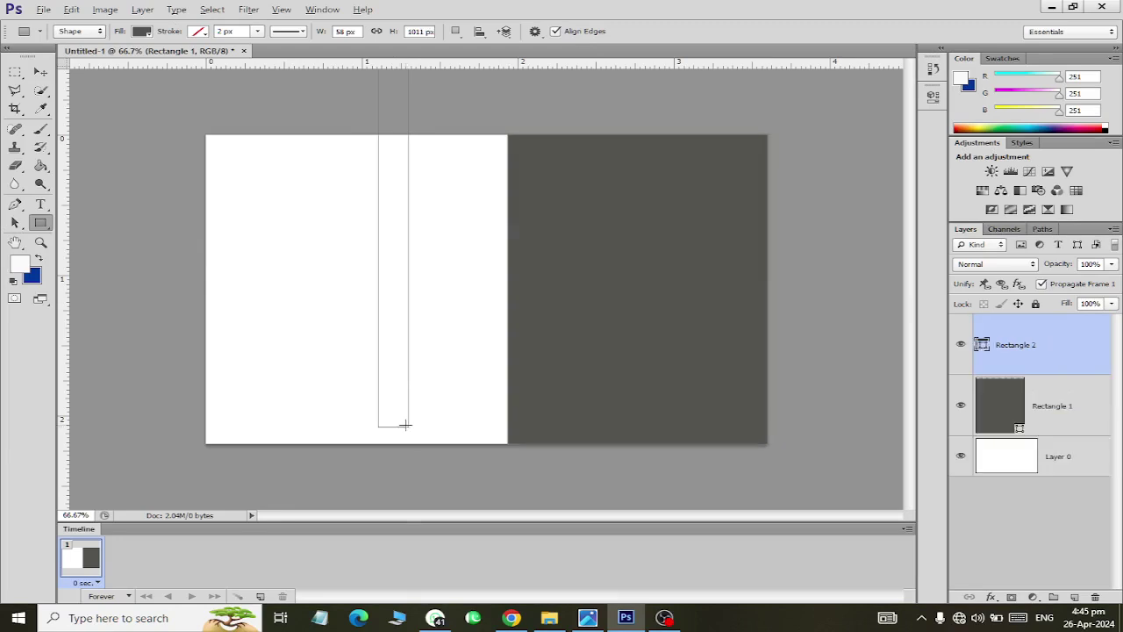
pyautogui.click(40, 71)
pyautogui.moveTo(392, 205); pyautogui.dragTo(386, 248)
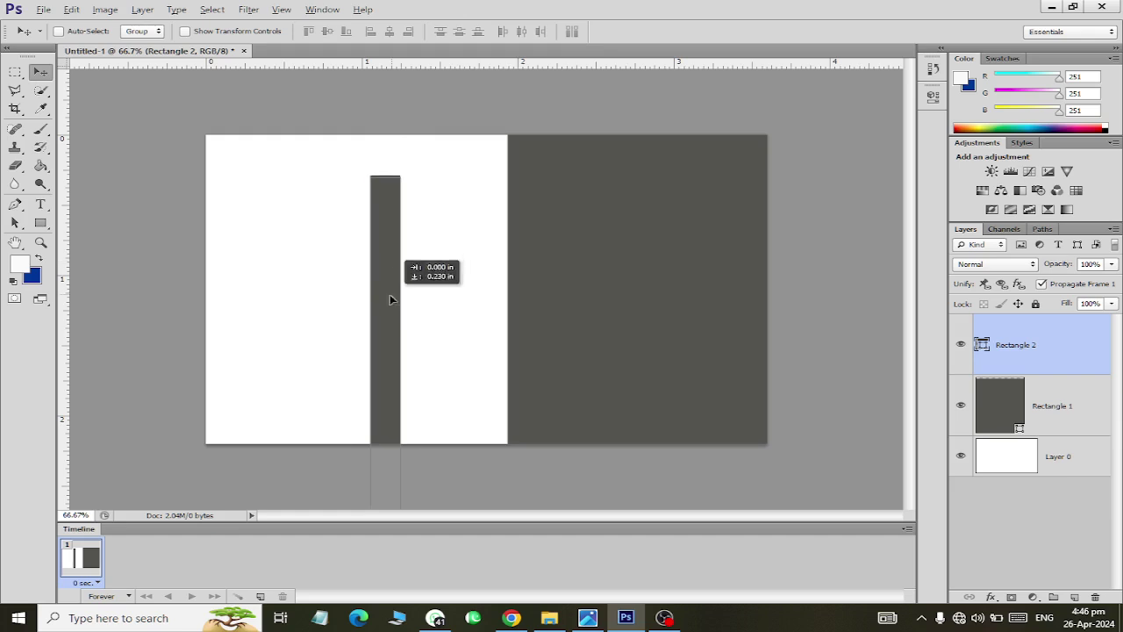
# Step: Shorten the bar from the top to 621 px tall and apply the transform
pyautogui.hotkey('ctrl', 't')
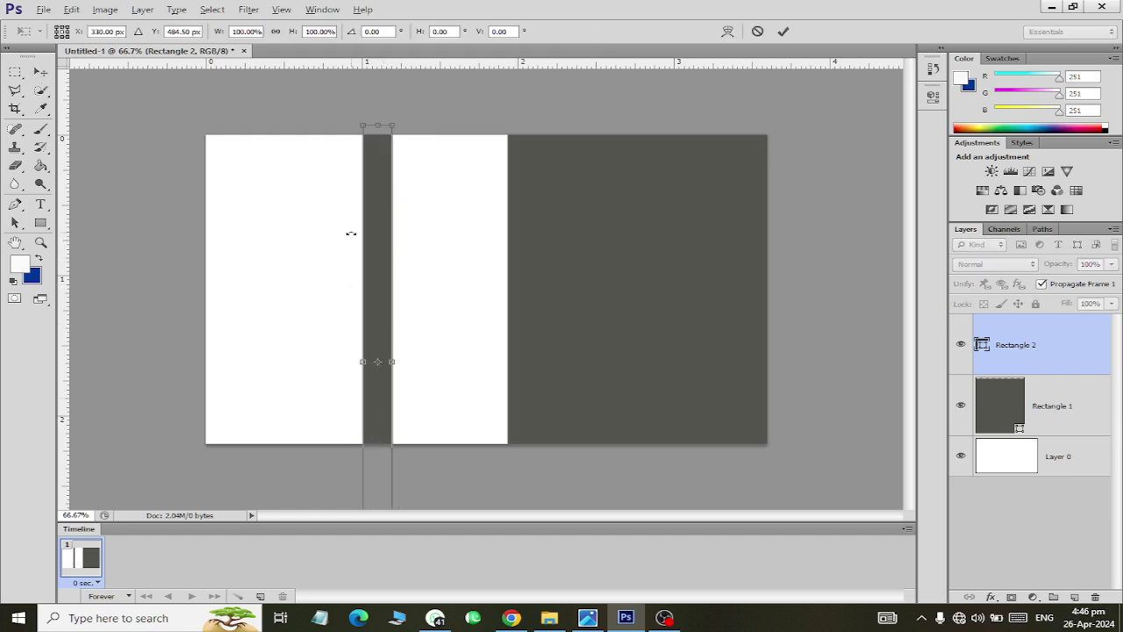
pyautogui.moveTo(377, 129); pyautogui.dragTo(377, 213)
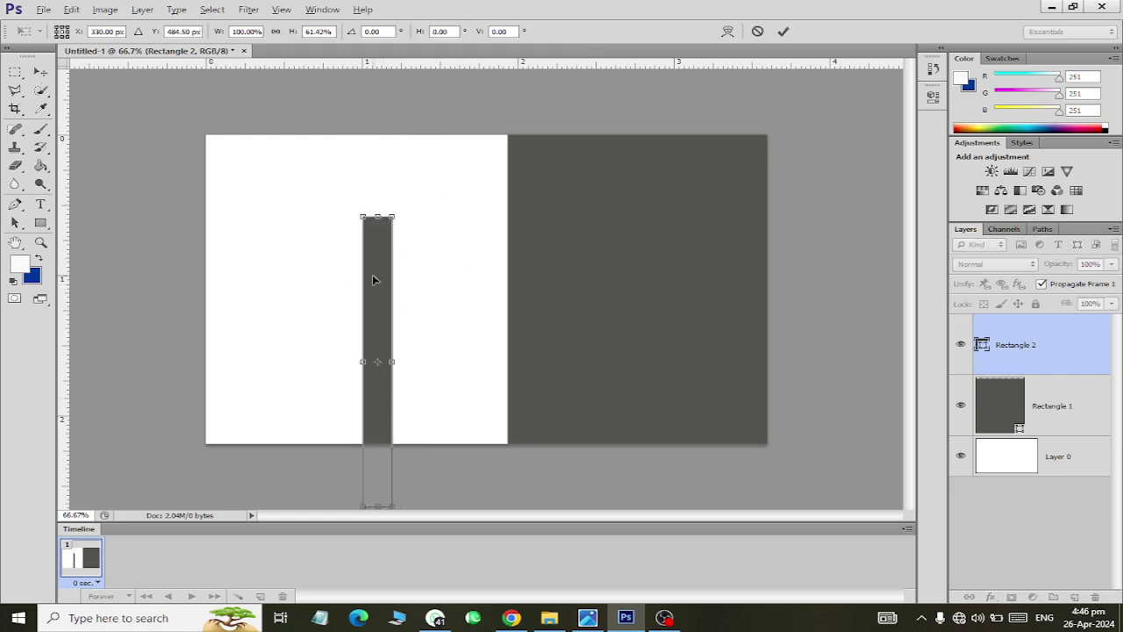
pyautogui.moveTo(373, 278)
pyautogui.mouseDown()
pyautogui.moveTo(390, 192)
pyautogui.moveTo(383, 211)
pyautogui.mouseUp()
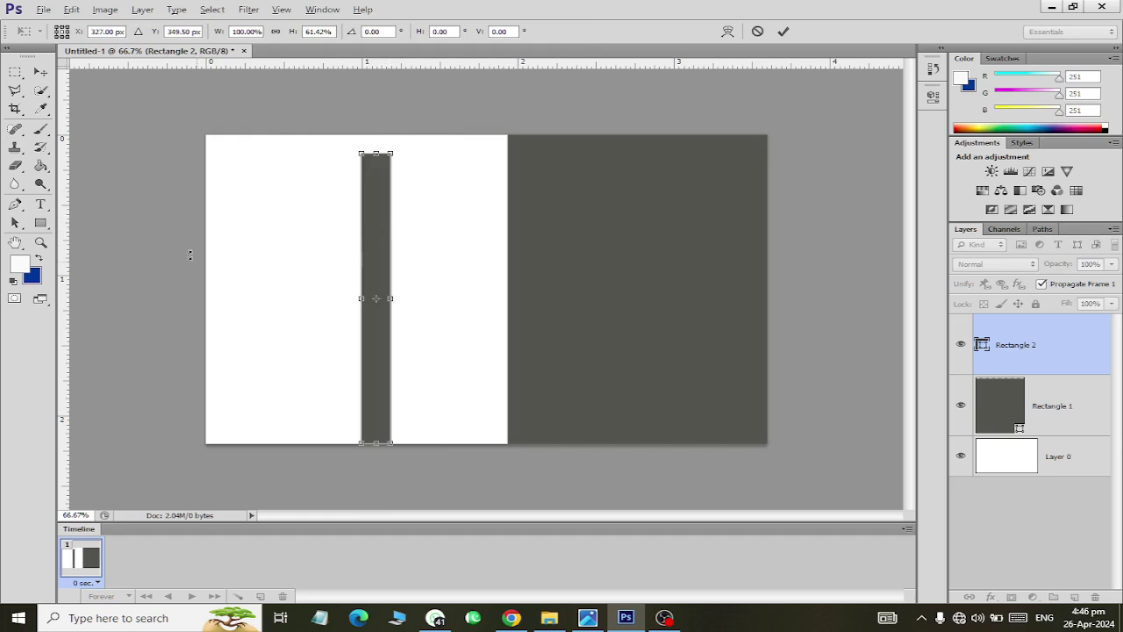
pyautogui.click(41, 75)
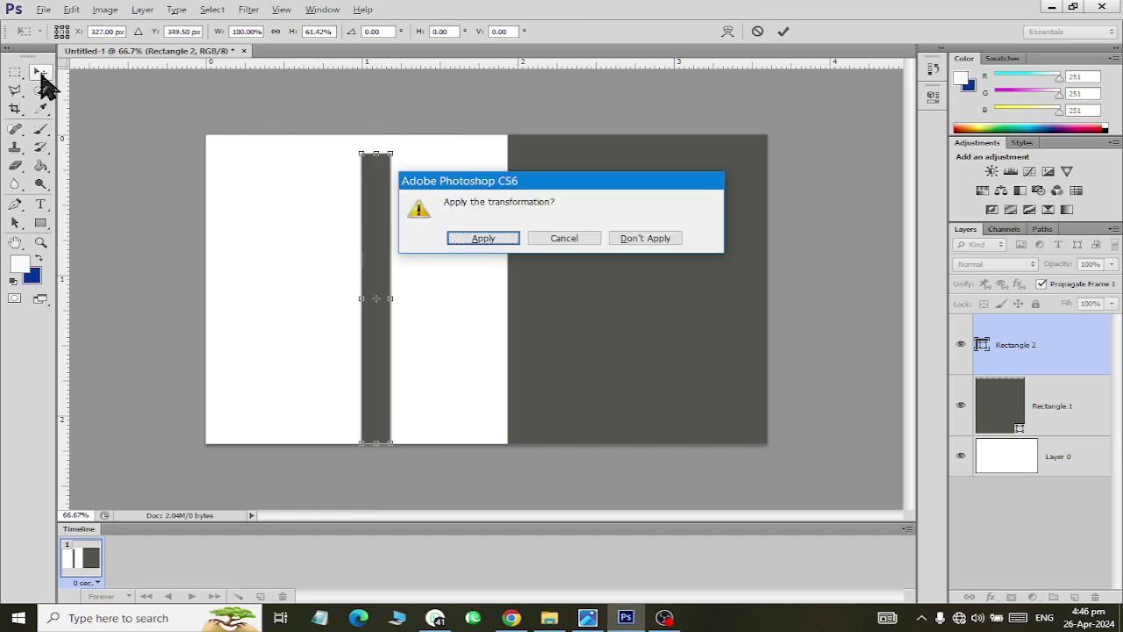
pyautogui.click(464, 245)
pyautogui.click(40, 223)
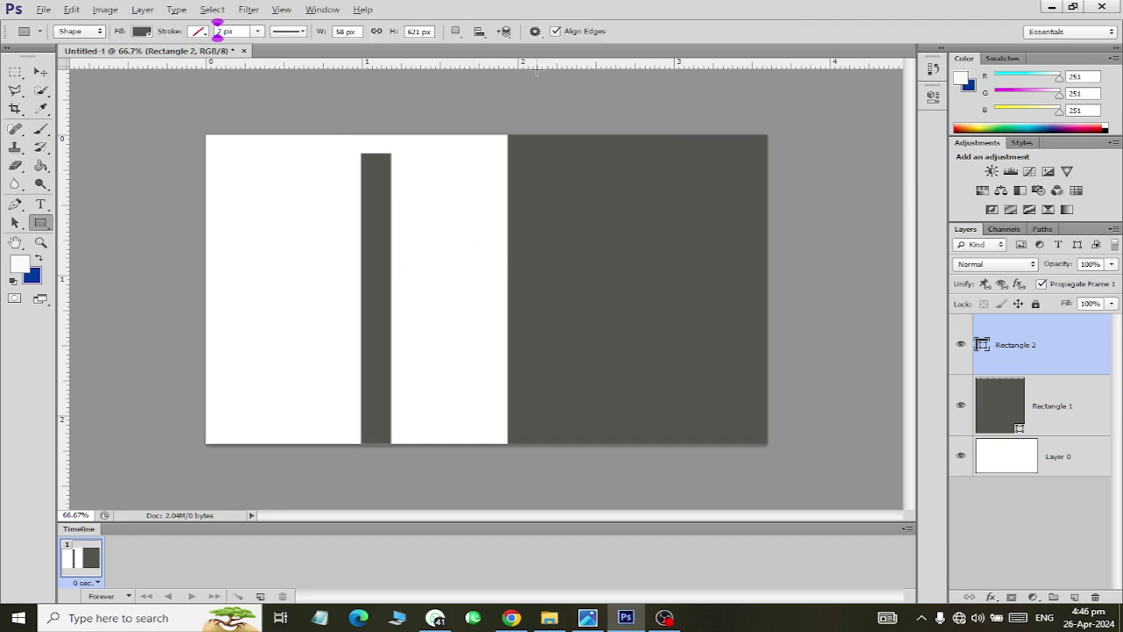
pyautogui.click(77, 30)
pyautogui.click(62, 44)
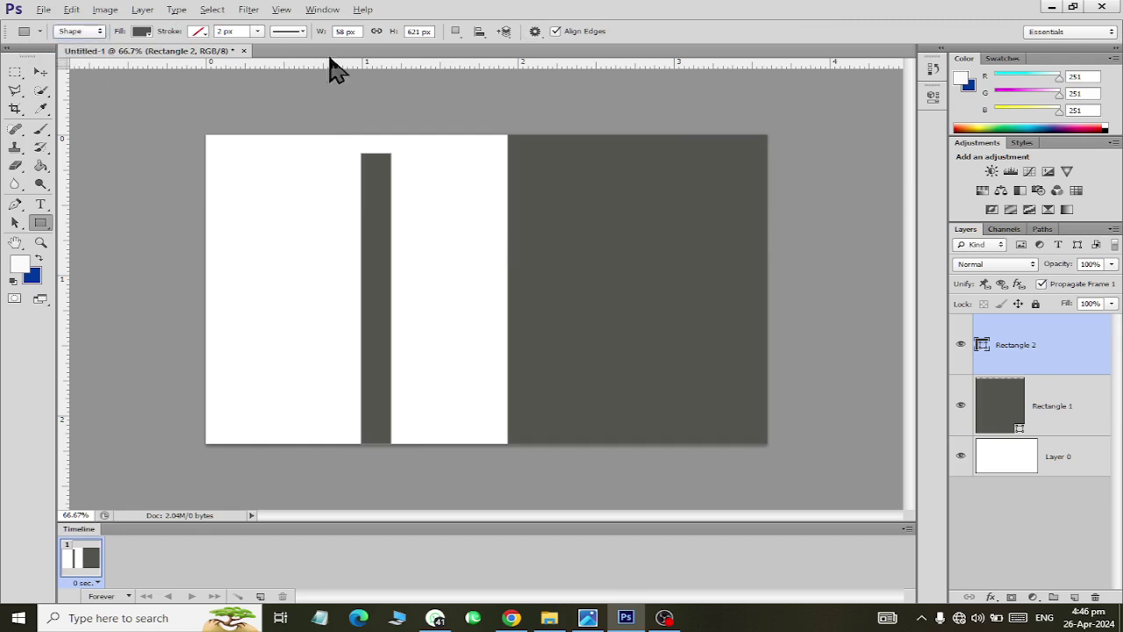
pyautogui.click(456, 33)
pyautogui.click(474, 51)
pyautogui.click(534, 32)
pyautogui.click(527, 37)
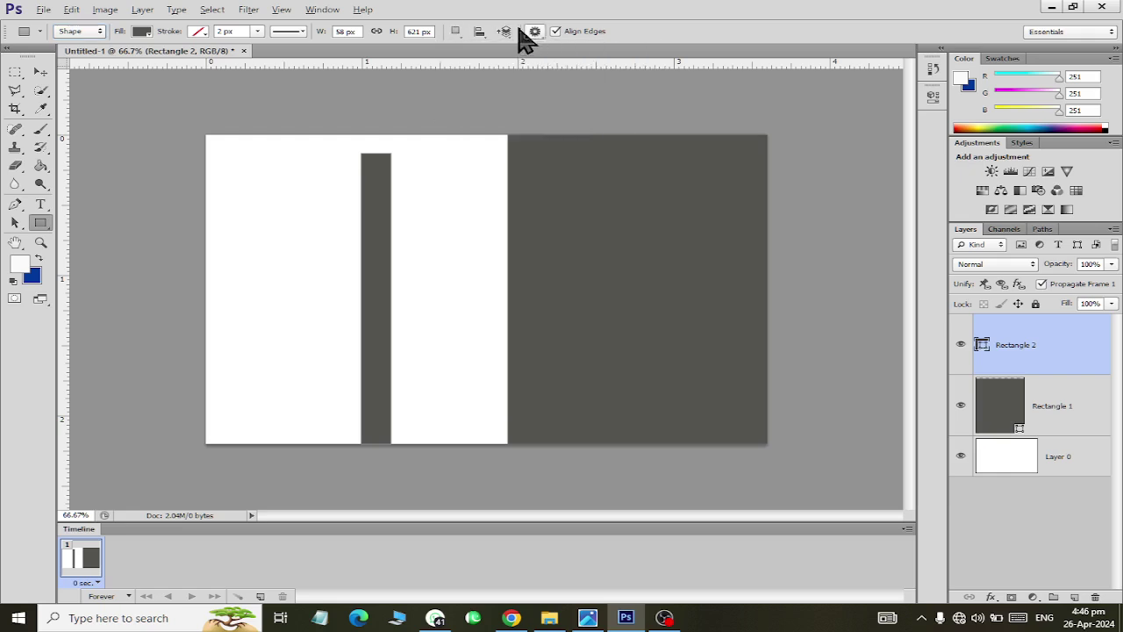
pyautogui.click(317, 11)
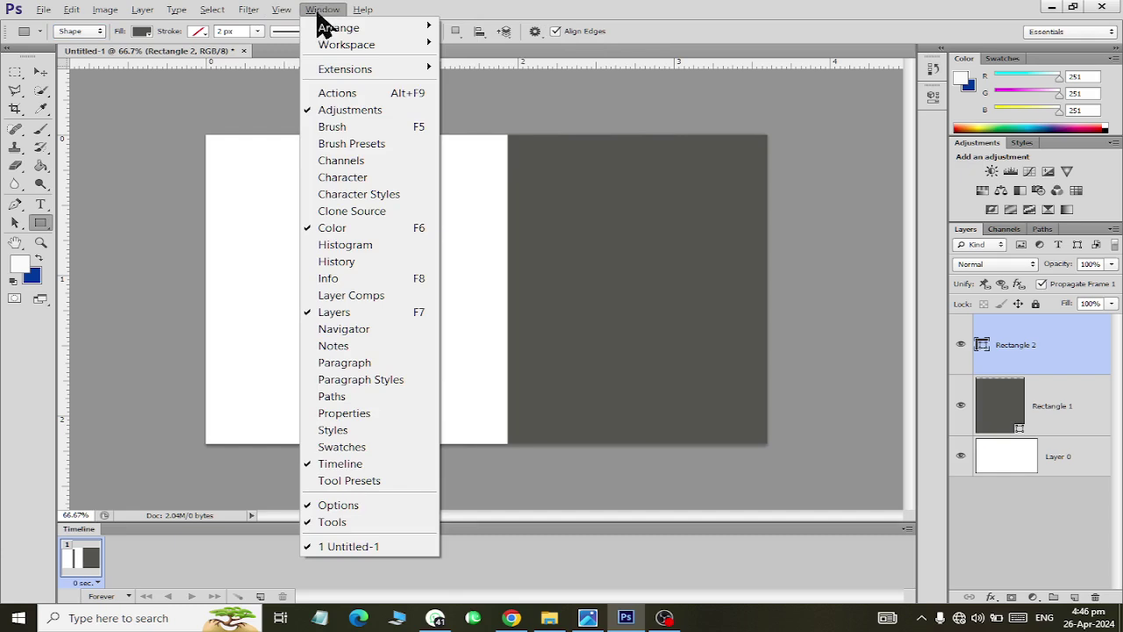
pyautogui.click(247, 13)
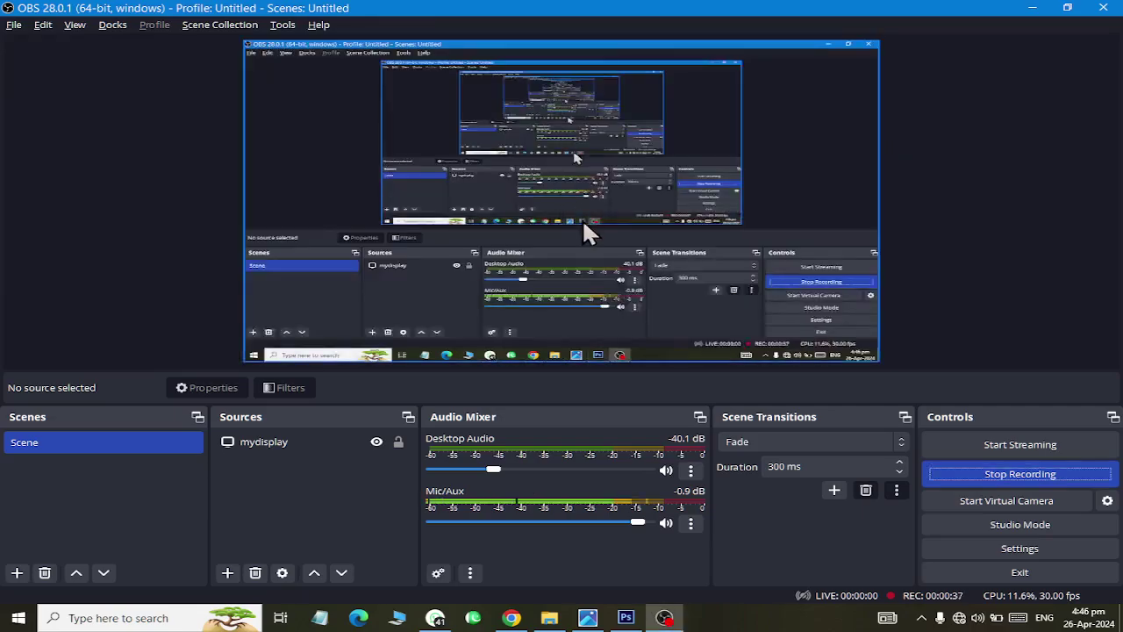
pyautogui.hotkey('alt', 'Tab')
pyautogui.hotkey('alt', 'Tab')
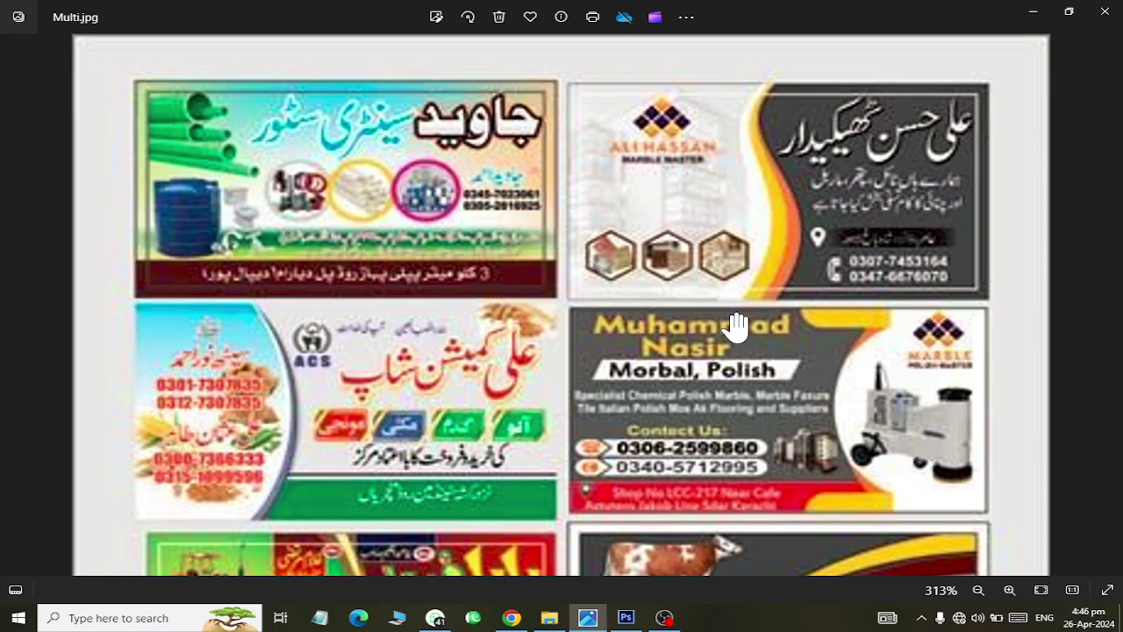
pyautogui.hotkey('alt', 'Tab')
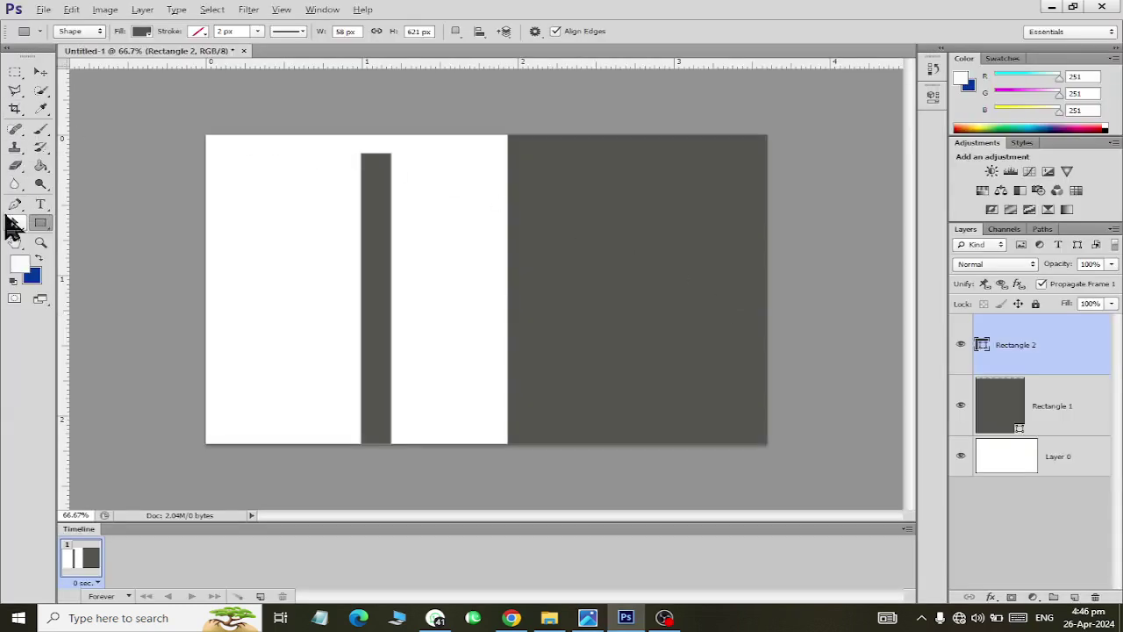
# Step: Delete the thin bar's layer and sketch a trial curved Pen shape down the panel edge
pyautogui.click(15, 204)
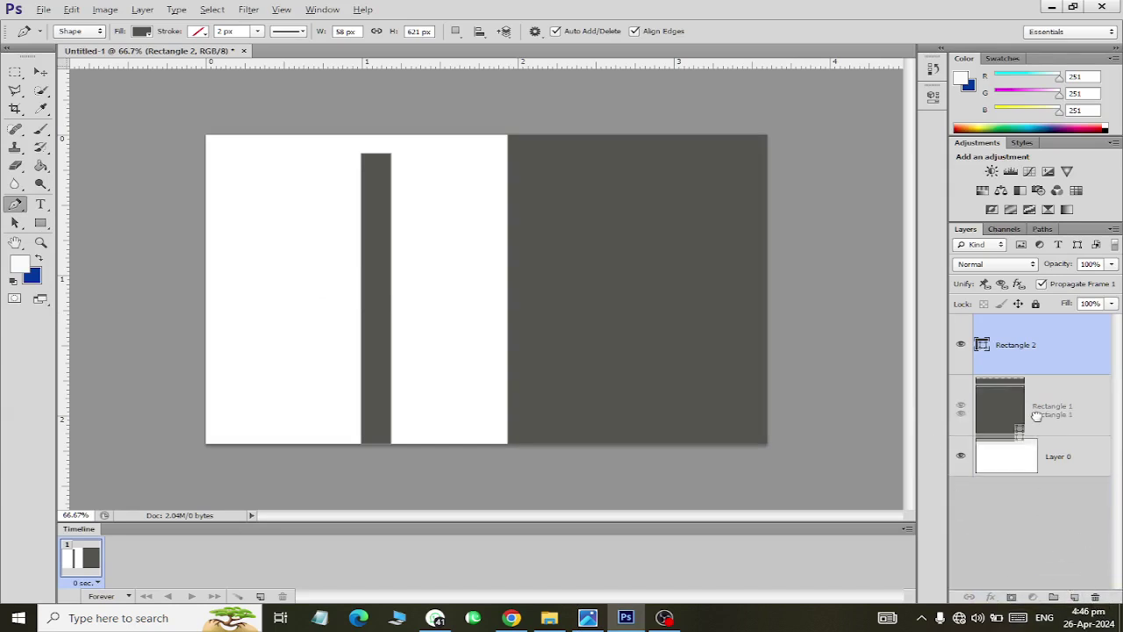
pyautogui.moveTo(1036, 364)
pyautogui.mouseDown()
pyautogui.moveTo(1118, 485)
pyautogui.moveTo(1095, 597)
pyautogui.mouseUp()
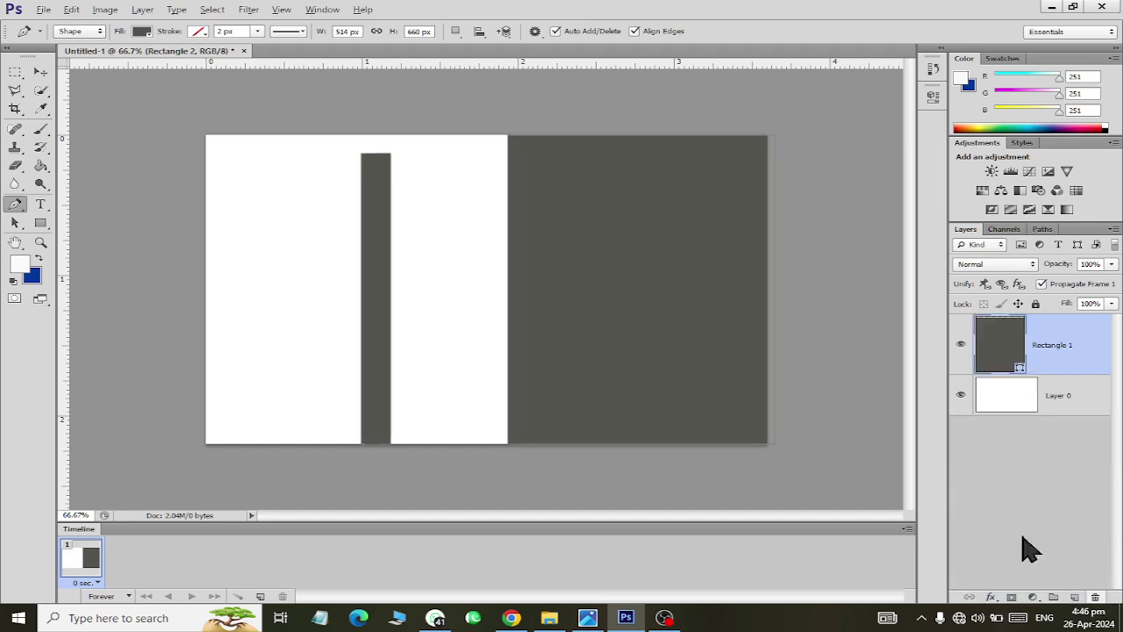
pyautogui.click(506, 136)
pyautogui.moveTo(515, 325); pyautogui.dragTo(570, 411)
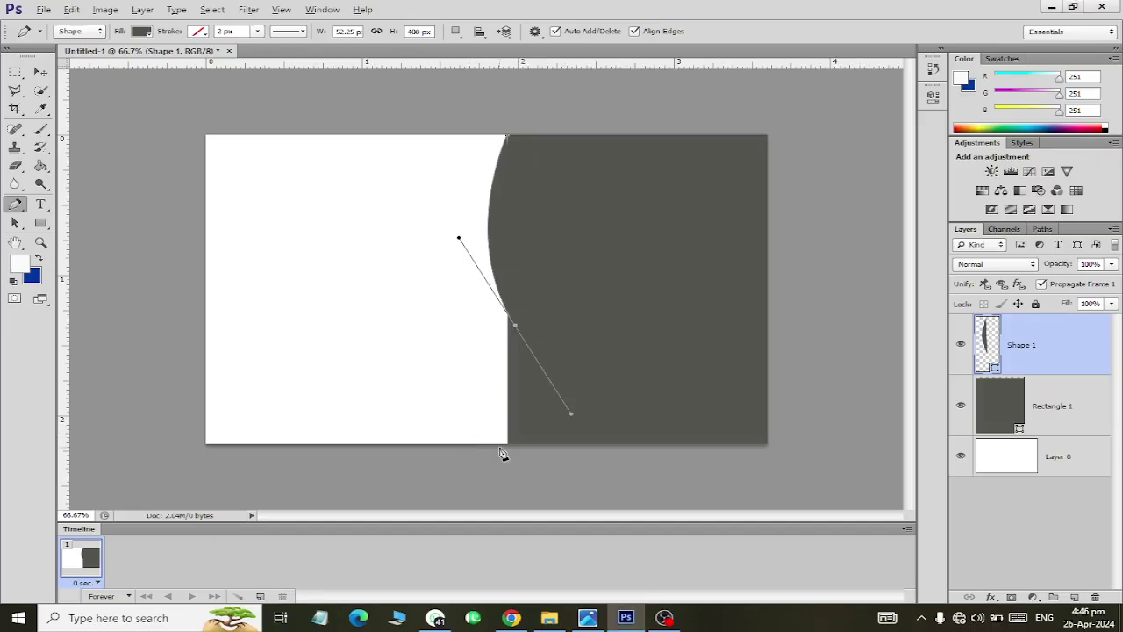
pyautogui.moveTo(459, 450)
pyautogui.mouseDown()
pyautogui.moveTo(429, 466)
pyautogui.moveTo(397, 463)
pyautogui.mouseUp()
# Step: Undo the trial curve's points and delete its Shape 1 layer
pyautogui.hotkey('ctrl', 'z')
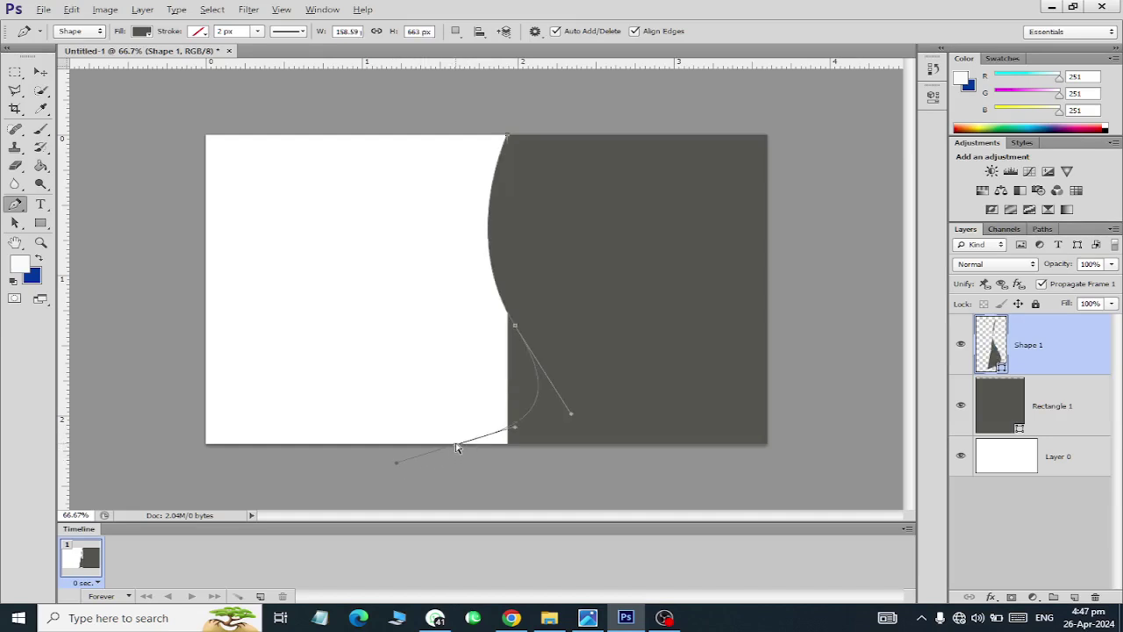
pyautogui.hotkey('ctrl', 'z')
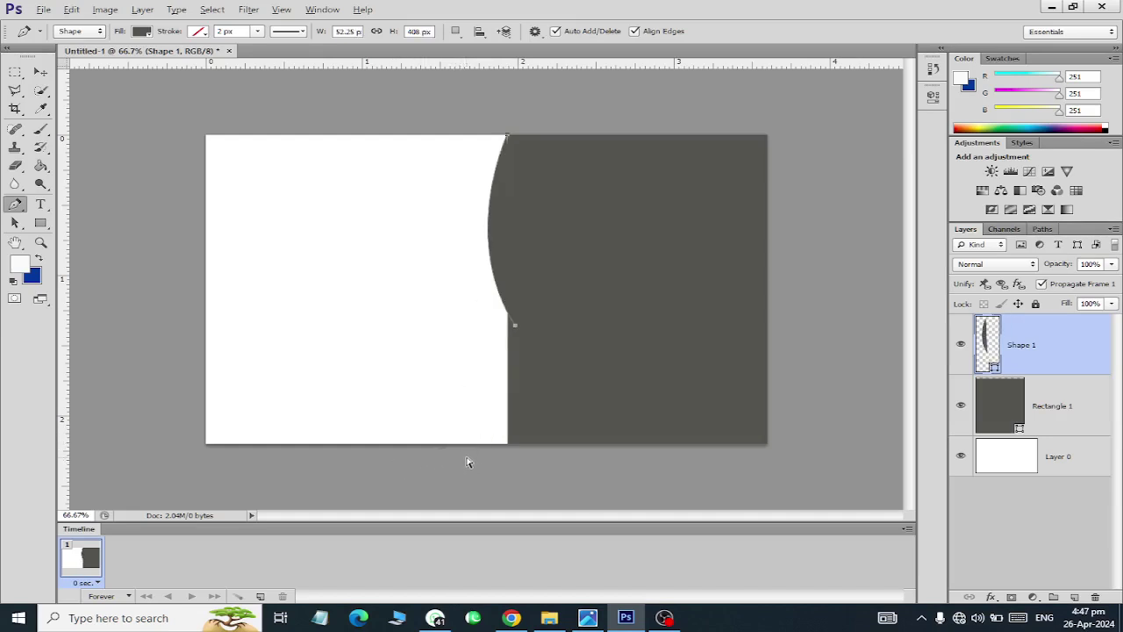
pyautogui.hotkey('ctrl', 'z')
pyautogui.hotkey('ctrl', 'z')
pyautogui.hotkey('ctrl', 'z')
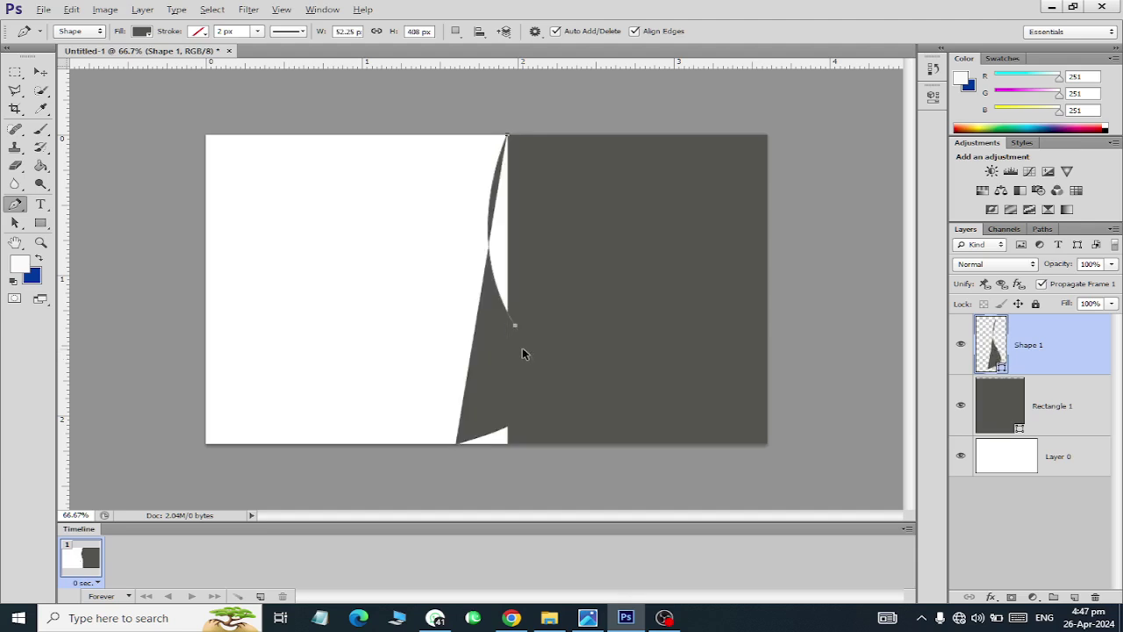
pyautogui.hotkey('ctrl', 'alt', 'z')
pyautogui.hotkey('ctrl', 'alt', 'z')
pyautogui.moveTo(1094, 353); pyautogui.dragTo(1095, 597)
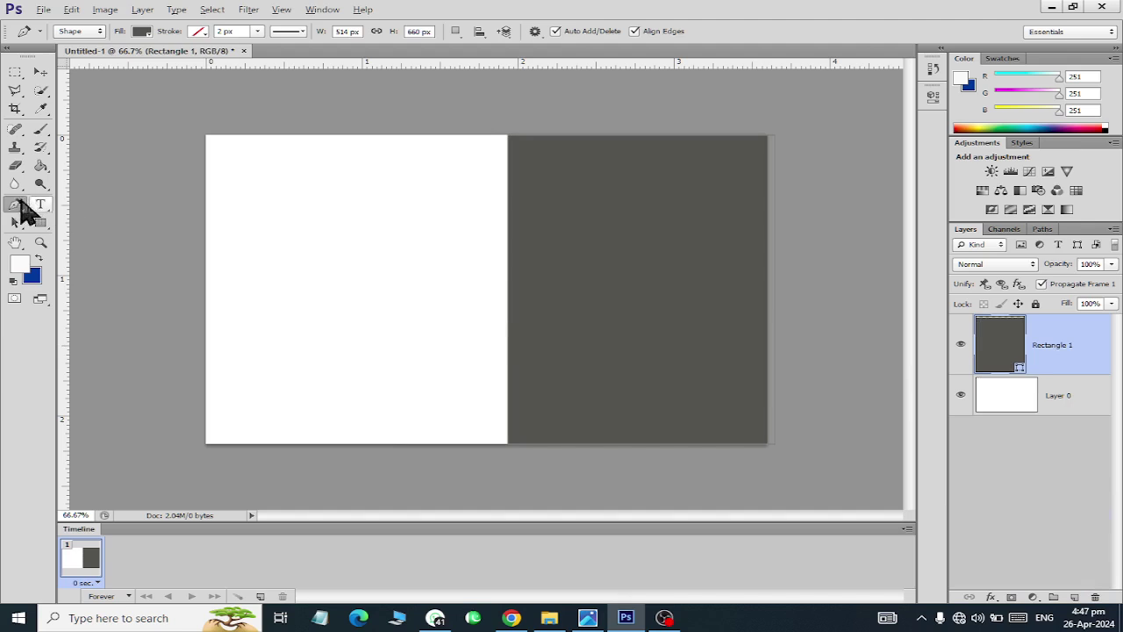
# Step: Try an orange fill on the right panel, then remove the fill again
pyautogui.click(141, 31)
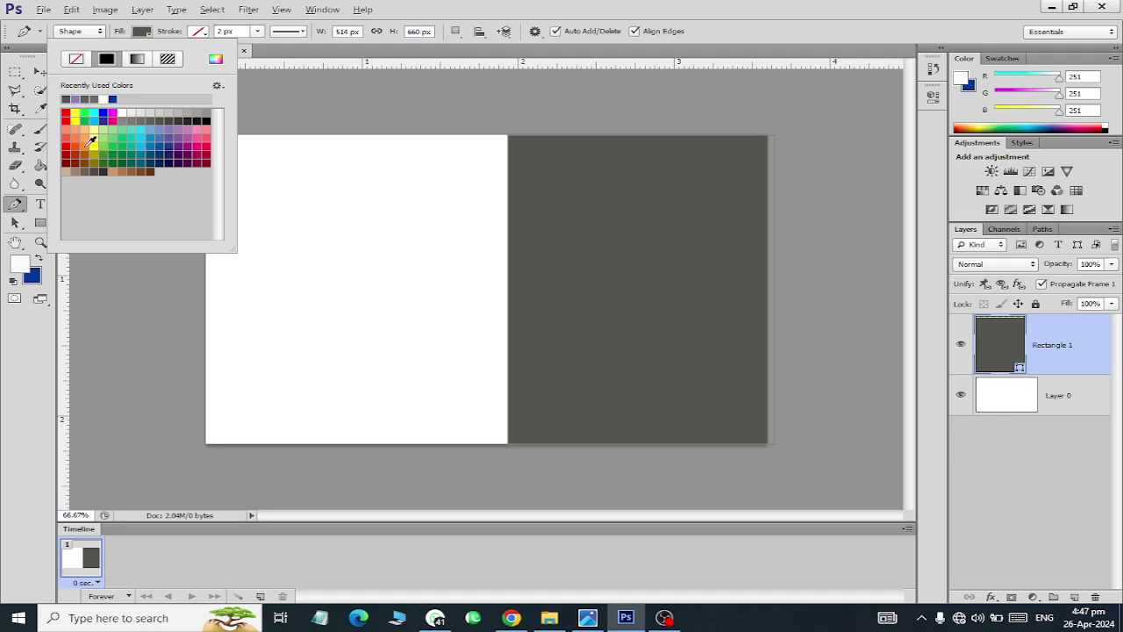
pyautogui.click(87, 144)
pyautogui.click(144, 42)
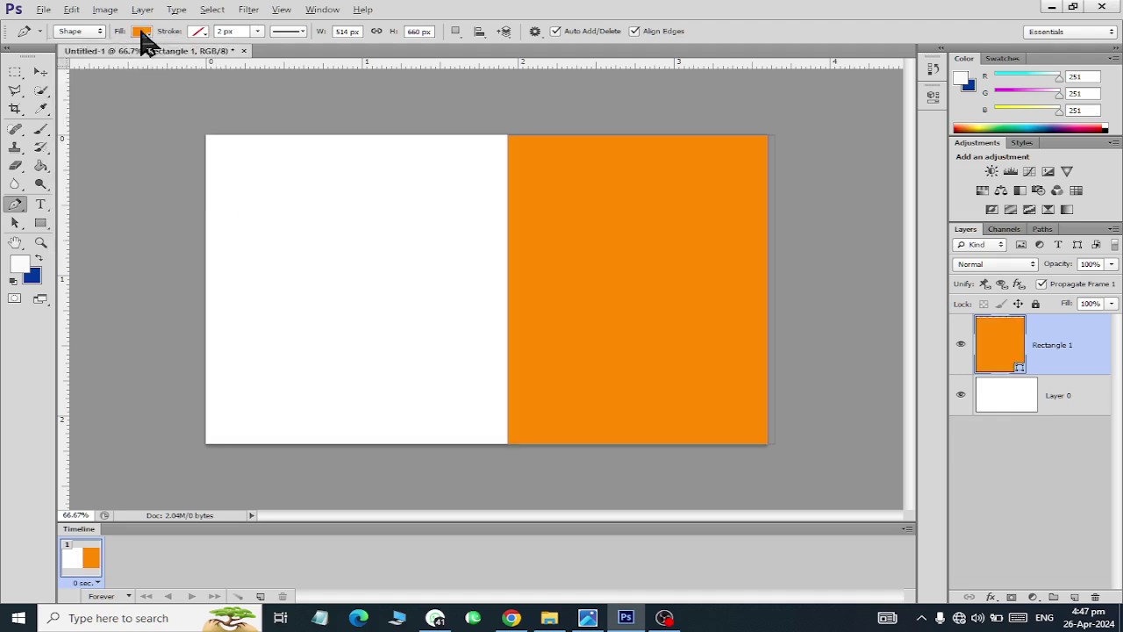
pyautogui.click(142, 30)
pyautogui.click(73, 55)
pyautogui.click(201, 35)
# Step: Try an orange outline, undo back to the dark grey panel, and add a new empty layer
pyautogui.click(199, 32)
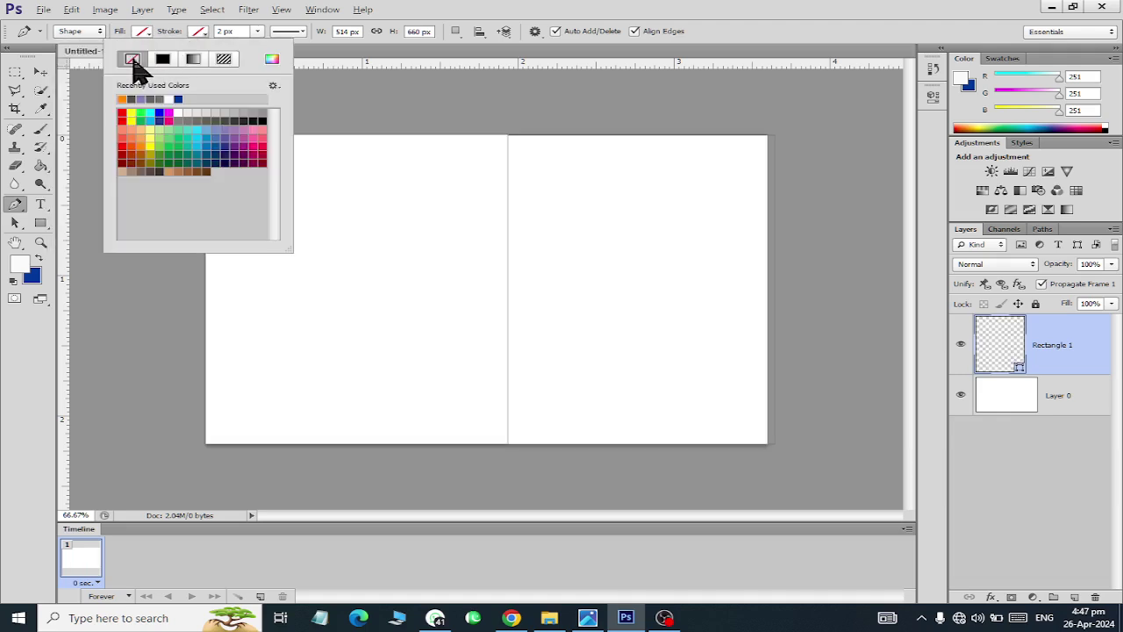
pyautogui.click(122, 98)
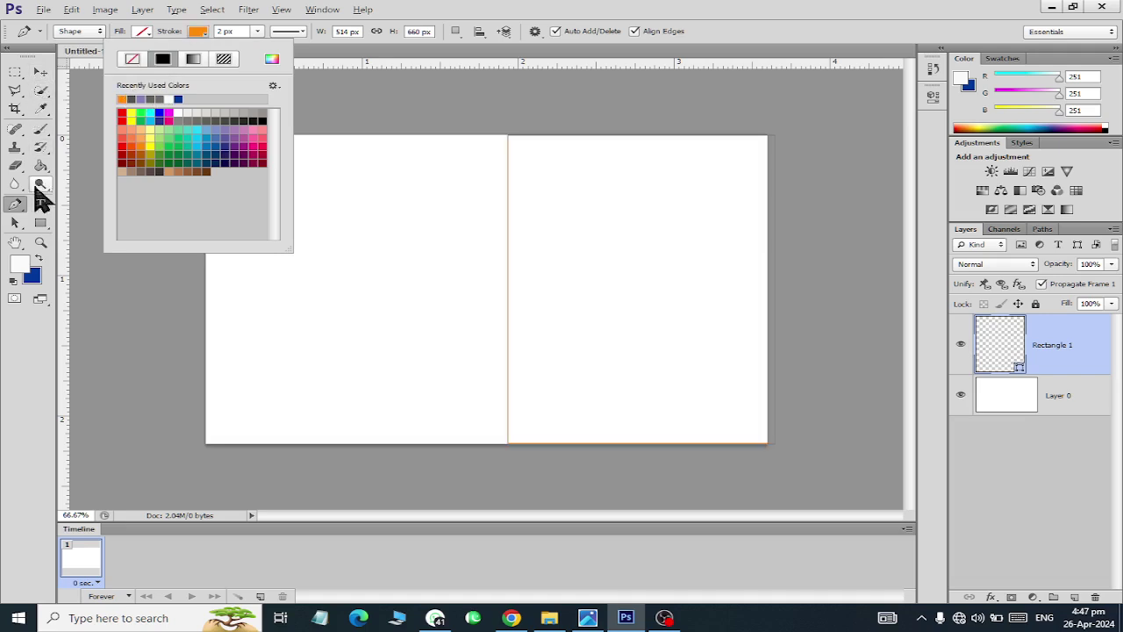
pyautogui.click(199, 210)
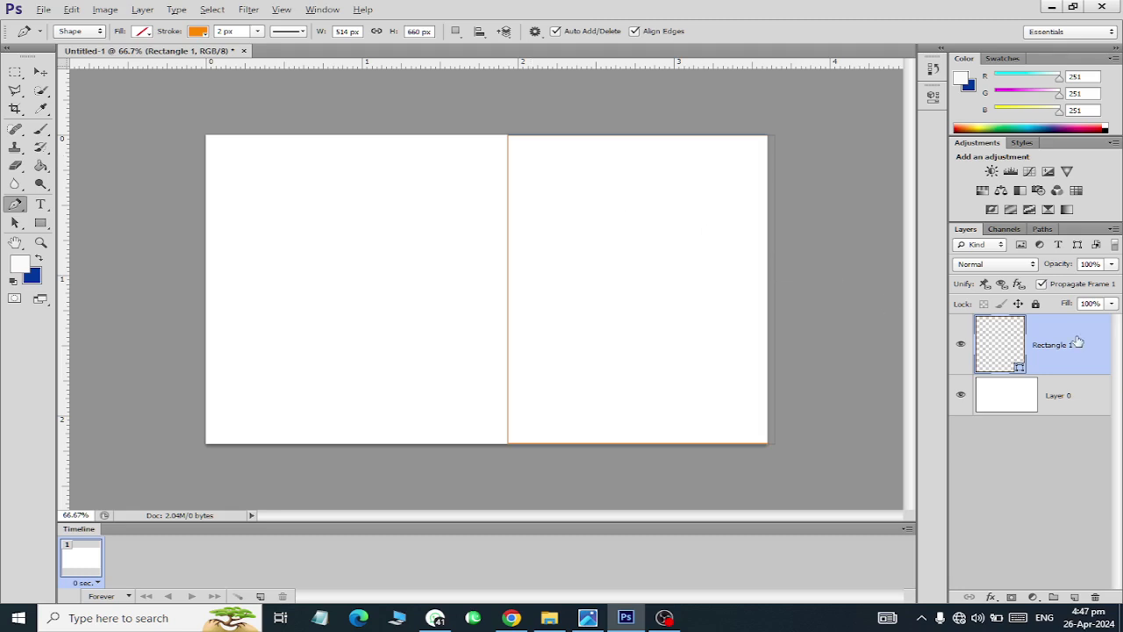
pyautogui.hotkey('ctrl', 'alt', 'z')
pyautogui.hotkey('ctrl', 'alt', 'z')
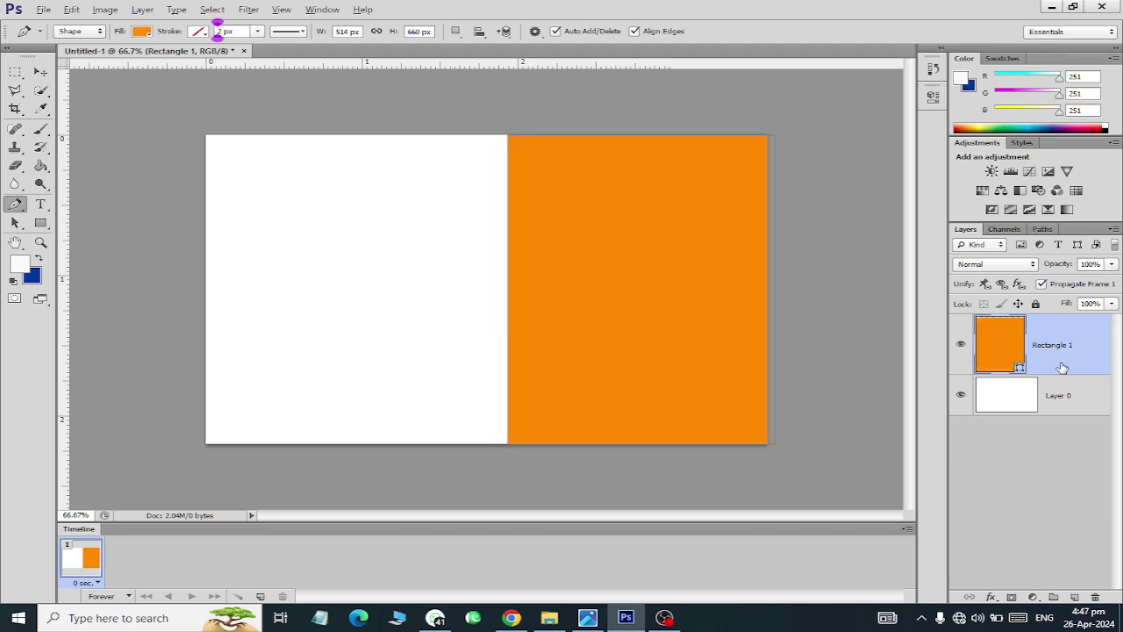
pyautogui.hotkey('ctrl', 'alt', 'z')
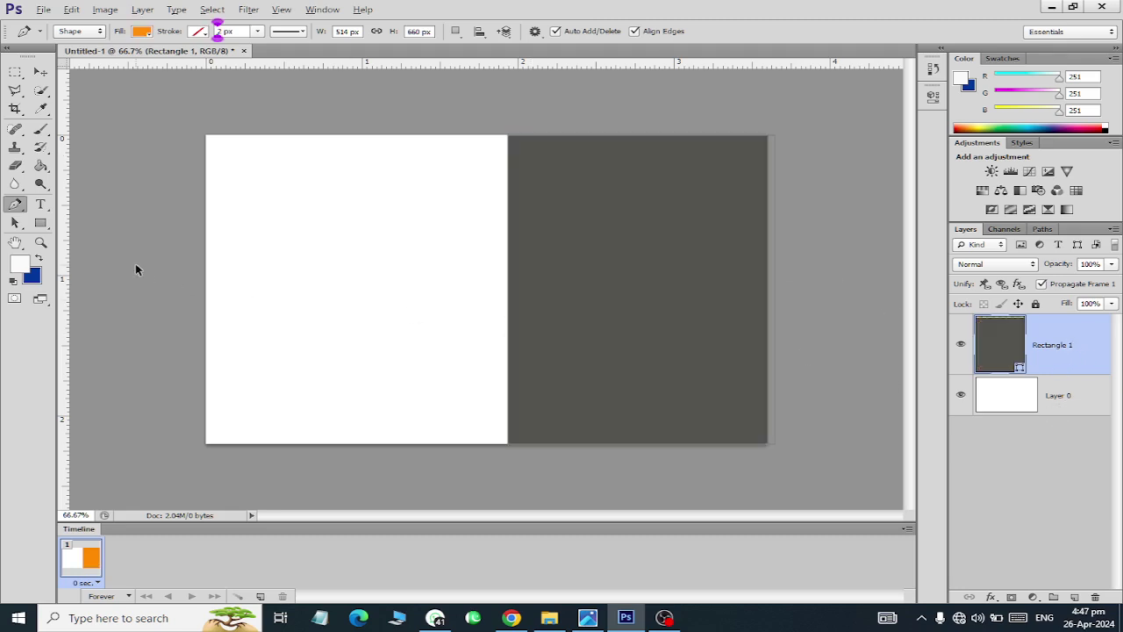
pyautogui.click(1076, 597)
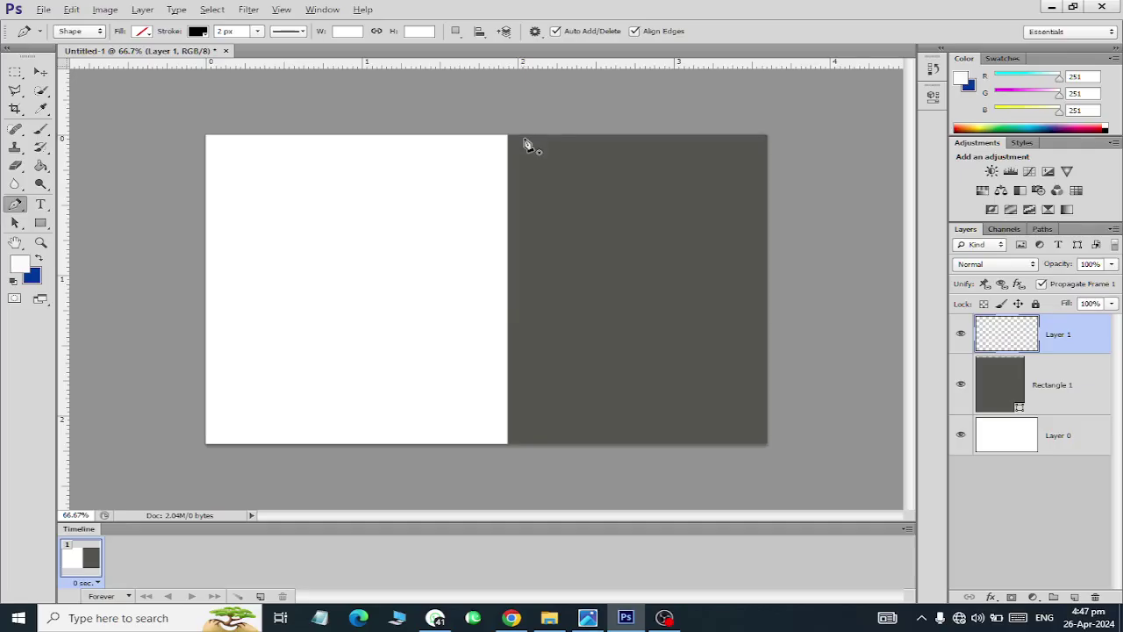
pyautogui.click(527, 139)
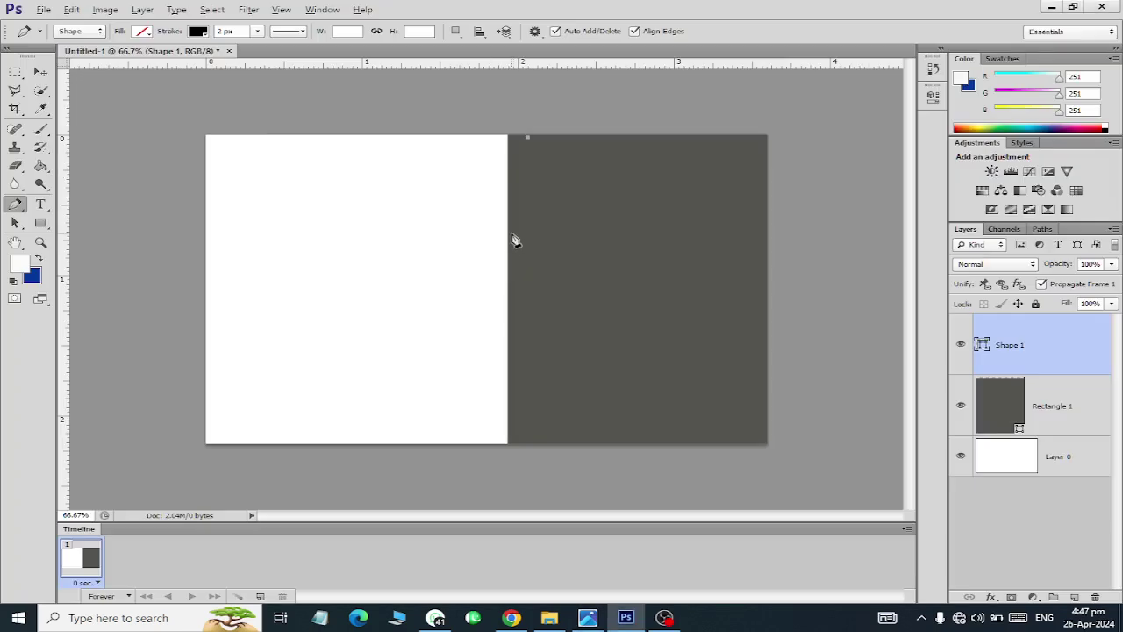
# Step: Pen-draw smooth anchors down to the card's bottom edge and back up, closing Shape 1 at the top
pyautogui.moveTo(515, 239); pyautogui.dragTo(562, 301)
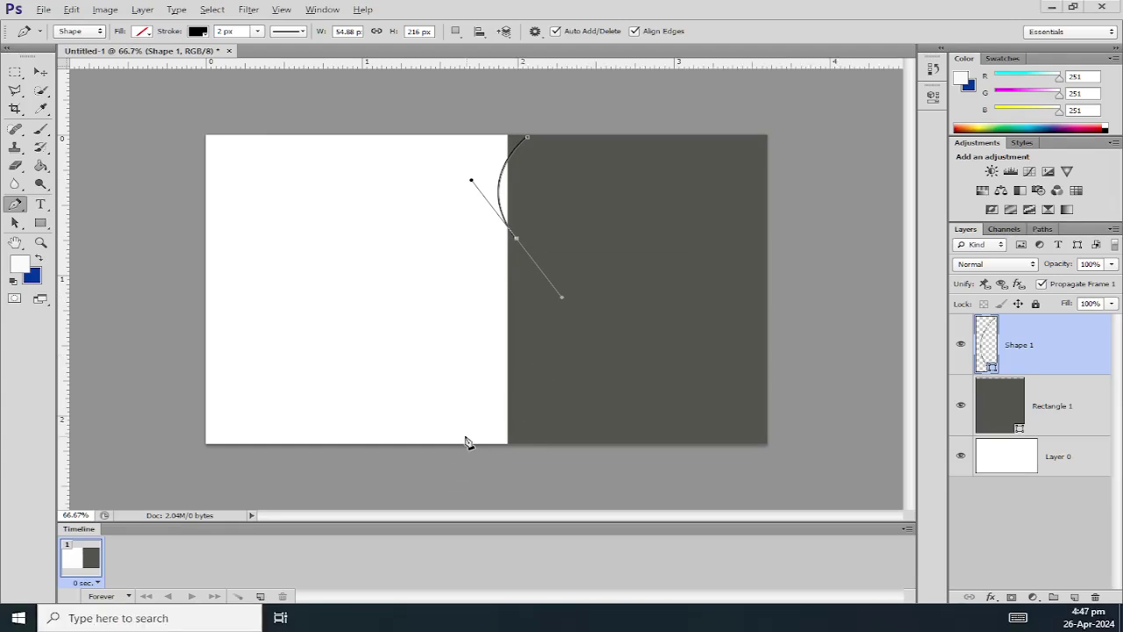
pyautogui.hotkey('alt', 'Tab')
pyautogui.hotkey('alt', 'Tab')
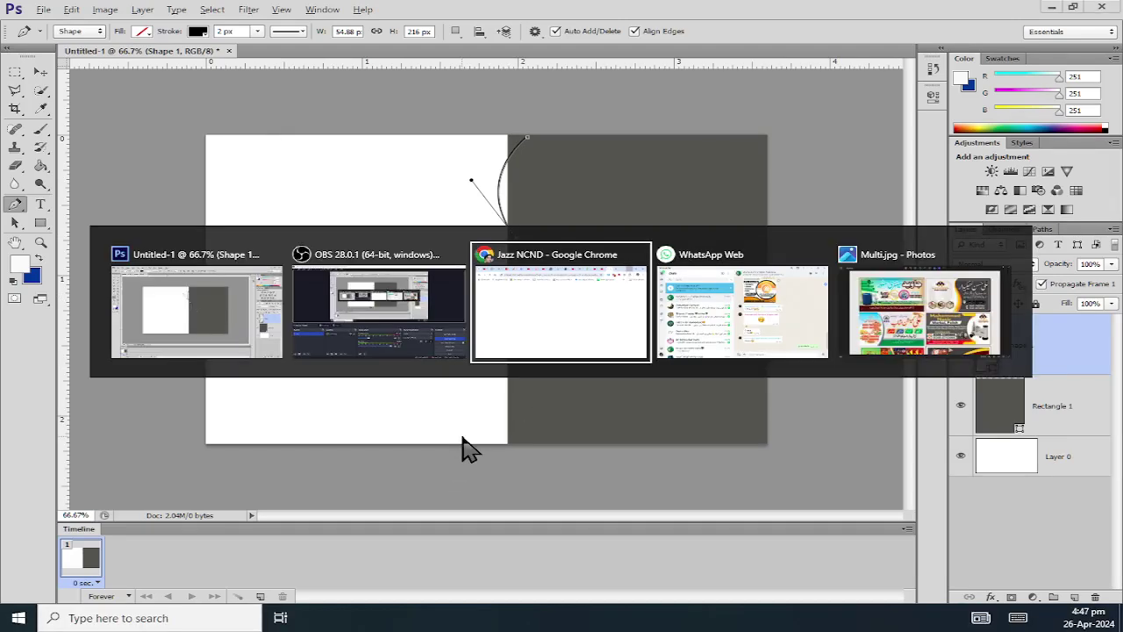
pyautogui.hotkey('alt', 'Tab')
pyautogui.hotkey('alt', 'Tab')
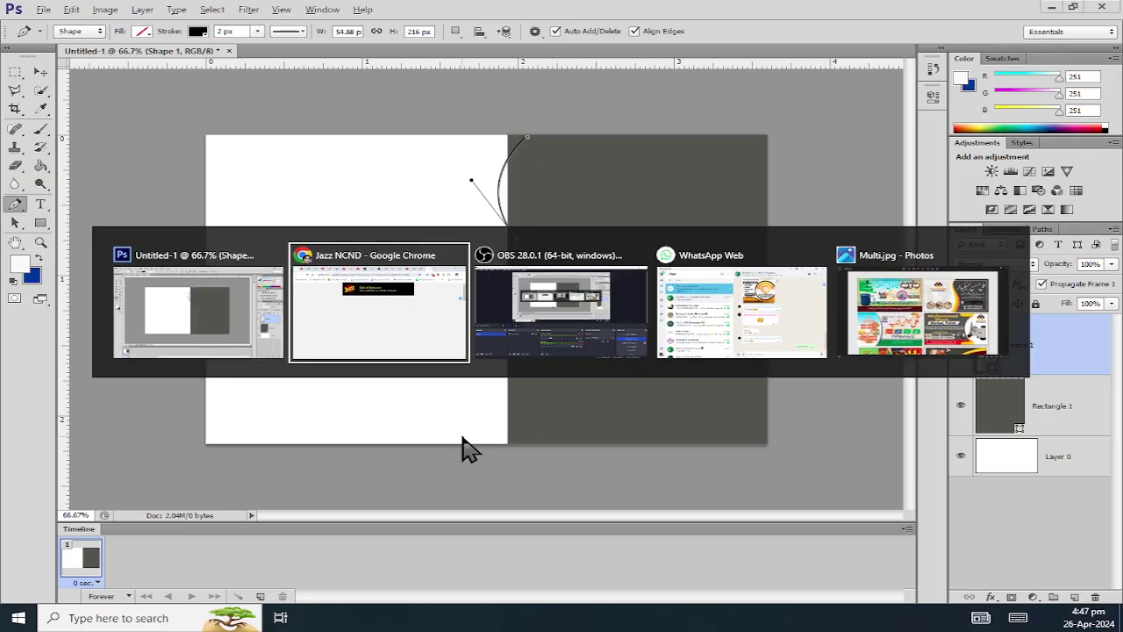
pyautogui.hotkey('alt', 'shift', 'Tab')
pyautogui.hotkey('alt', 'Tab')
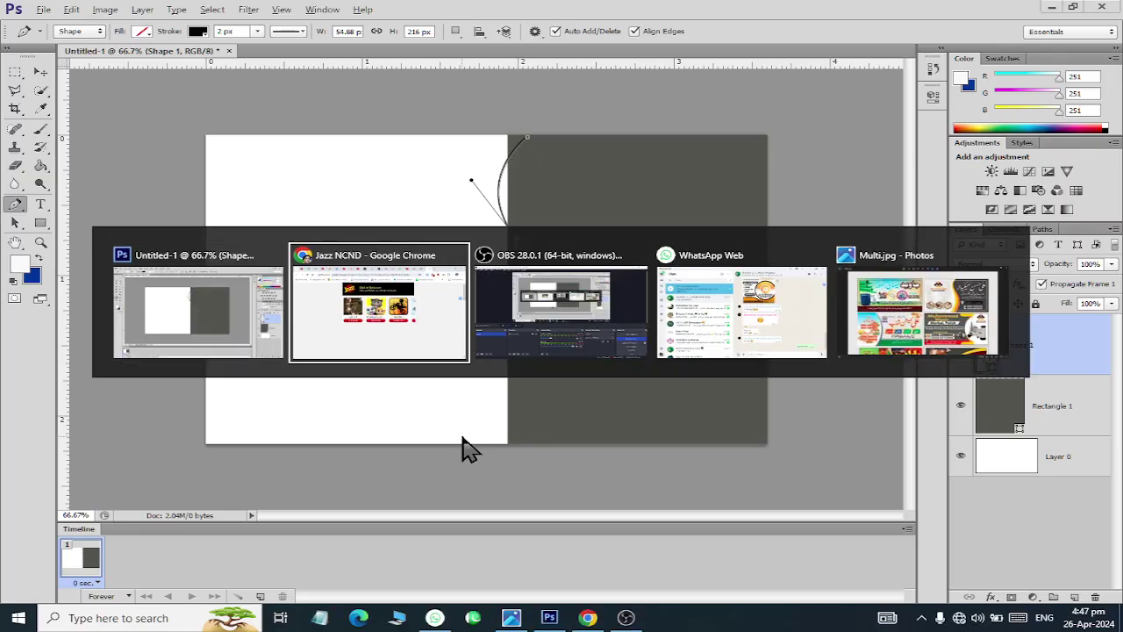
pyautogui.hotkey('alt', 'shift', 'Tab')
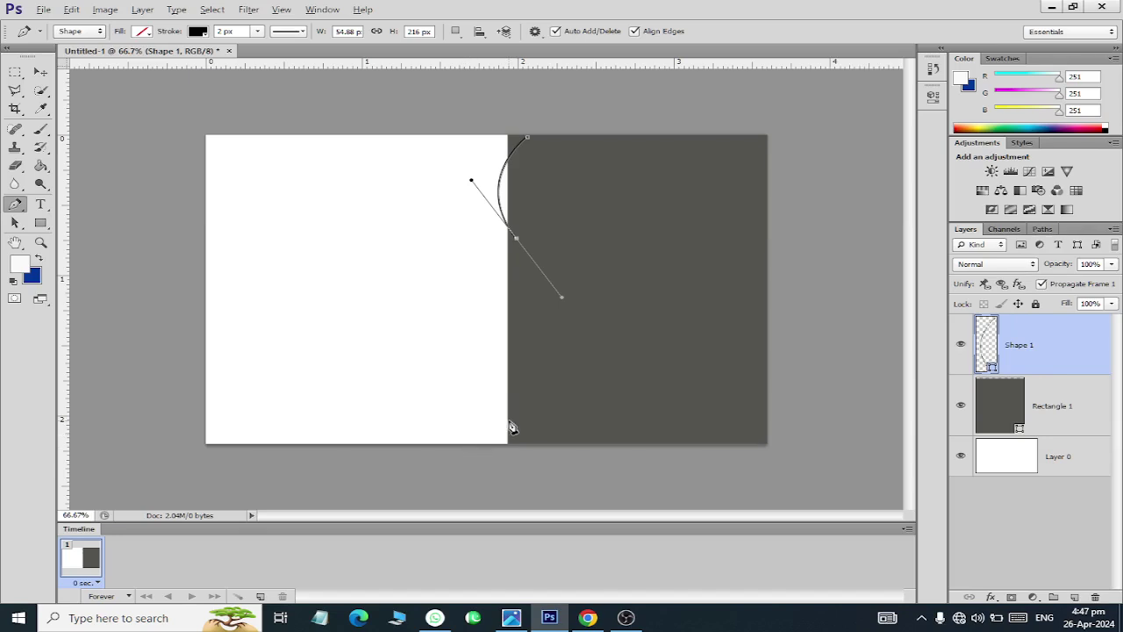
pyautogui.moveTo(458, 443)
pyautogui.mouseDown()
pyautogui.moveTo(406, 432)
pyautogui.moveTo(362, 444)
pyautogui.mouseUp()
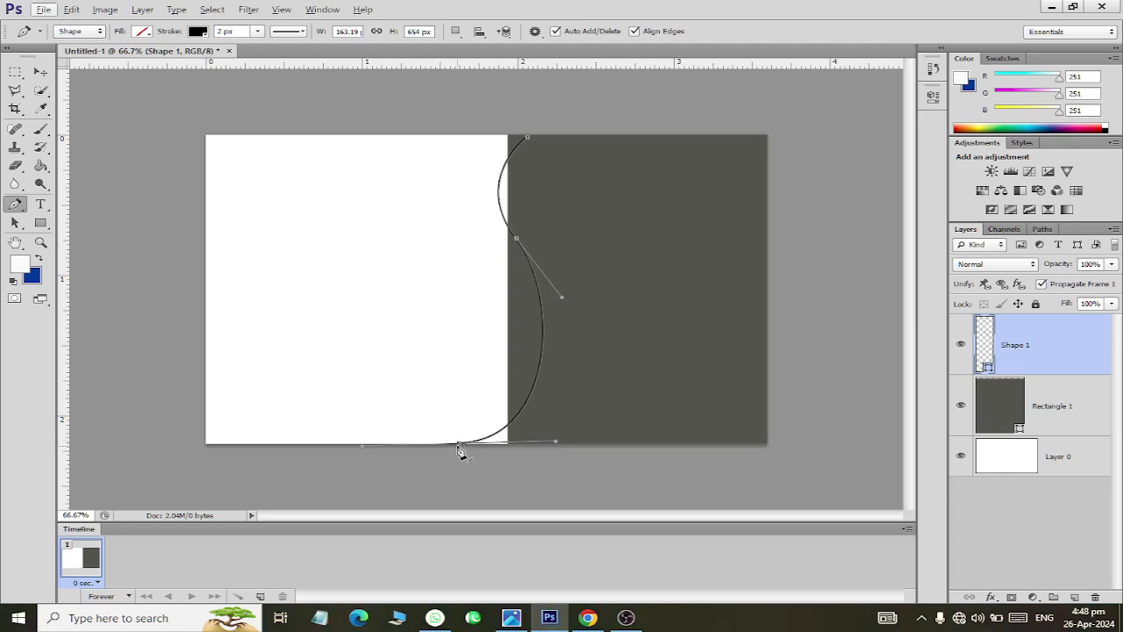
pyautogui.press('alt')
pyautogui.moveTo(510, 281); pyautogui.dragTo(467, 185)
pyautogui.moveTo(510, 137); pyautogui.dragTo(530, 121)
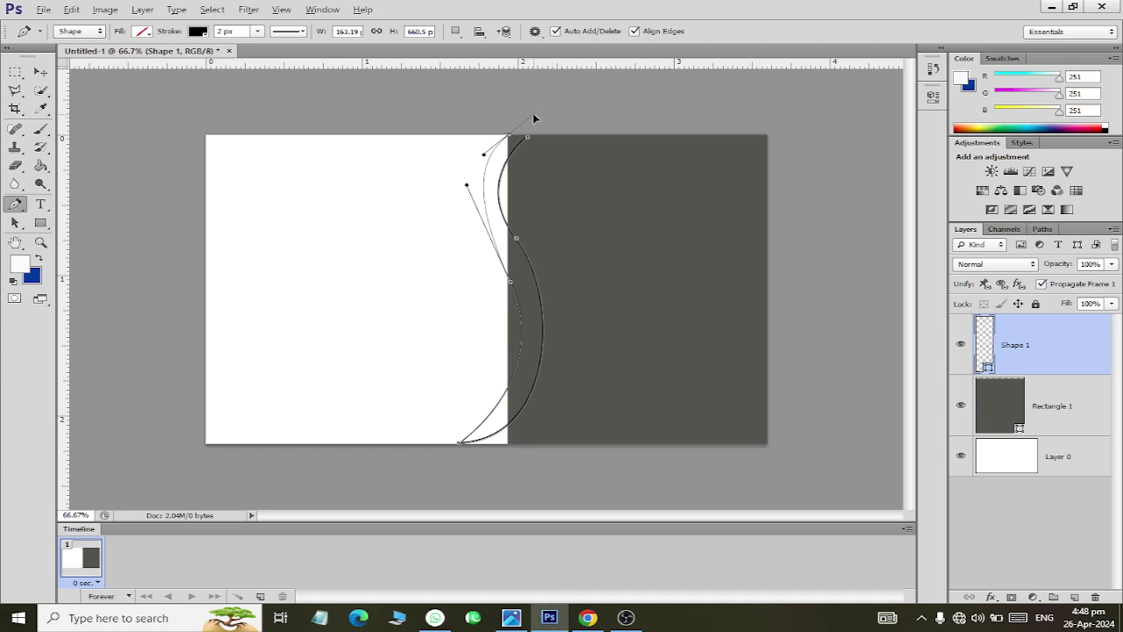
pyautogui.moveTo(533, 118); pyautogui.dragTo(536, 144)
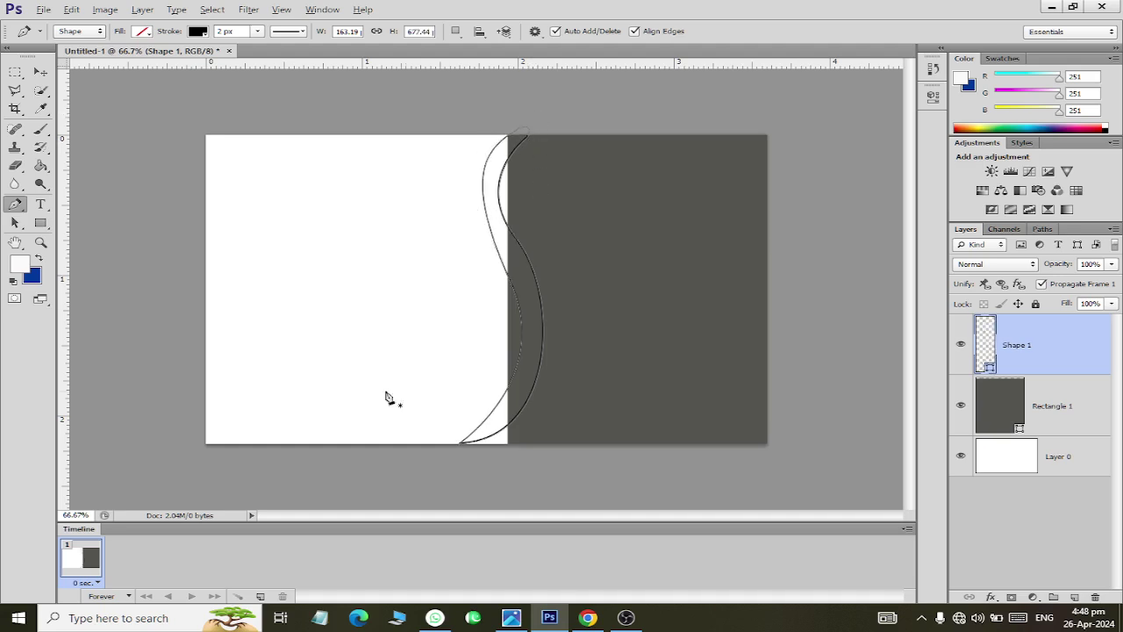
# Step: Give the Shape 1 band an orange swatch fill and no stroke
pyautogui.click(39, 223)
pyautogui.click(142, 32)
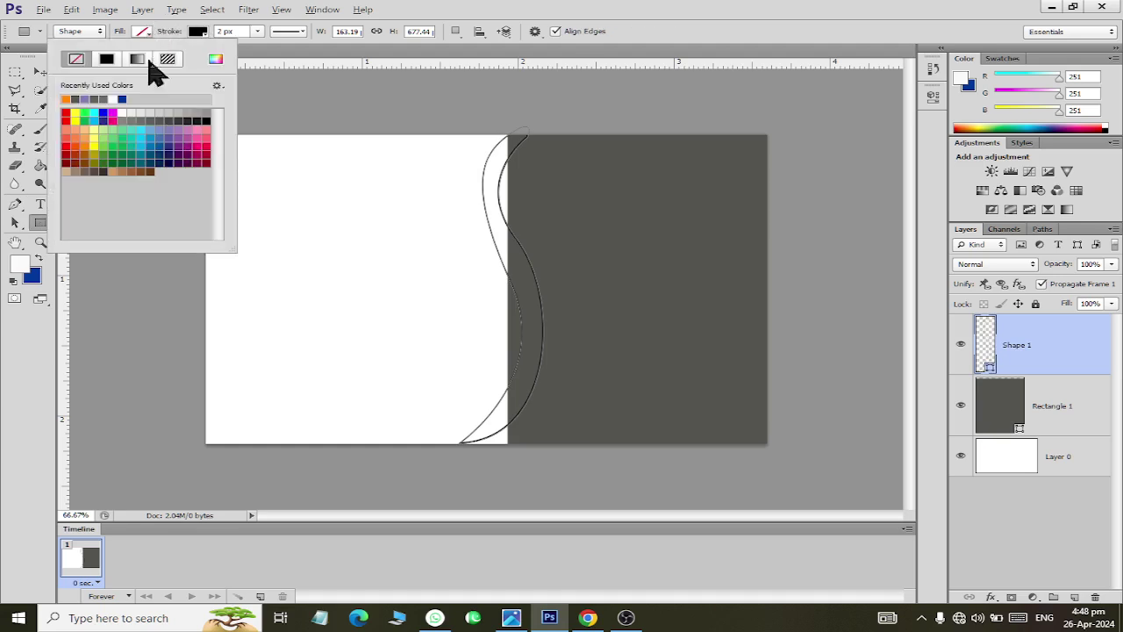
pyautogui.click(90, 144)
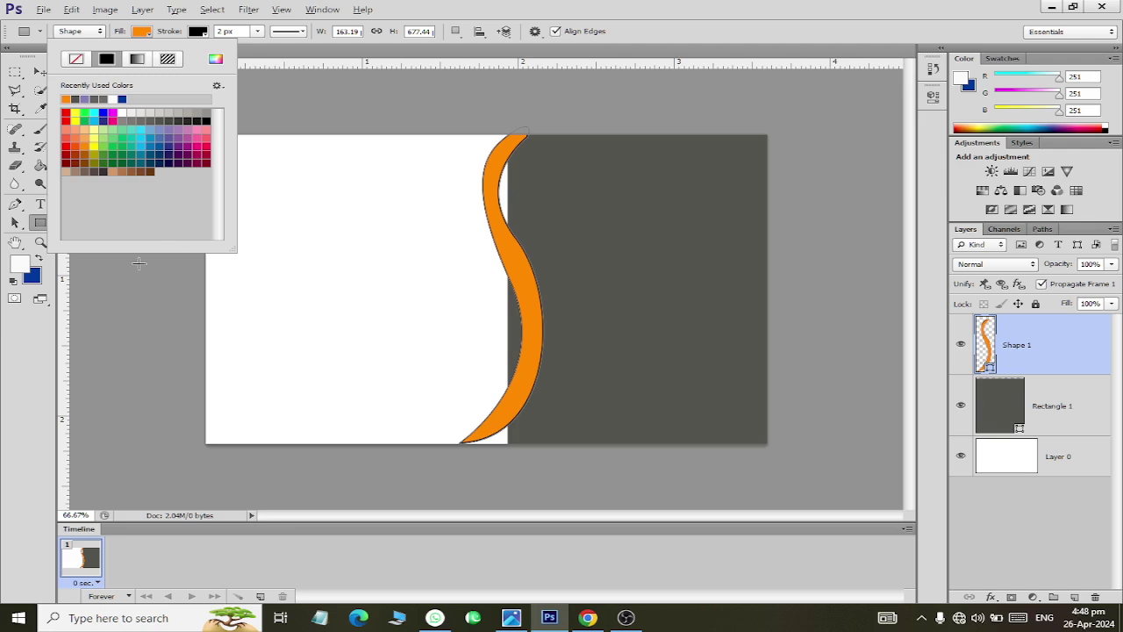
pyautogui.click(200, 31)
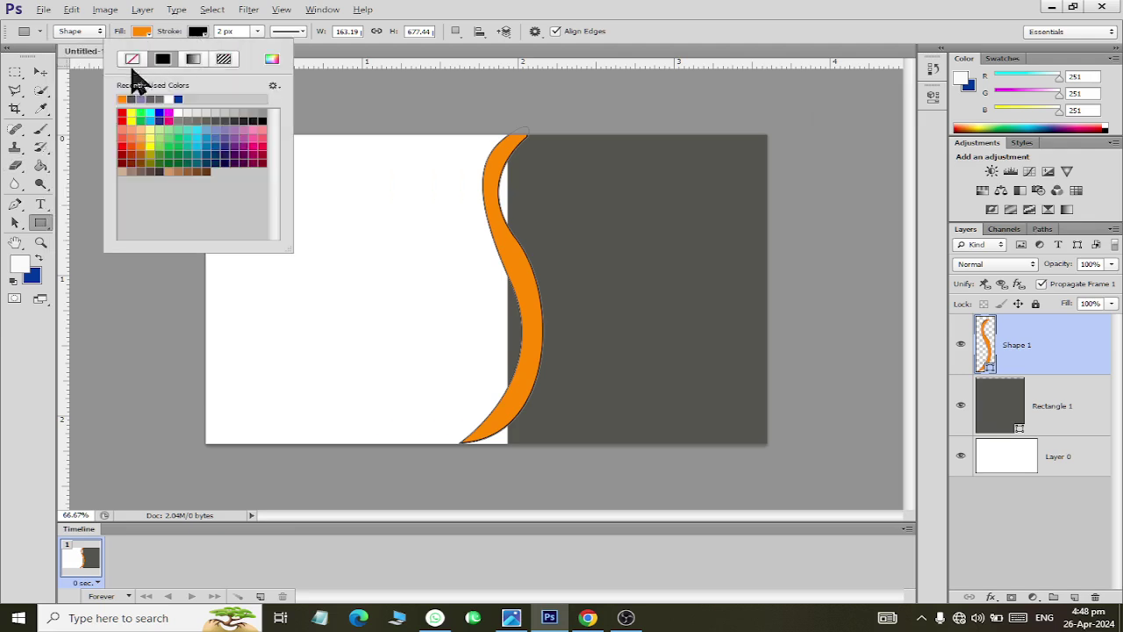
pyautogui.click(131, 59)
pyautogui.click(41, 74)
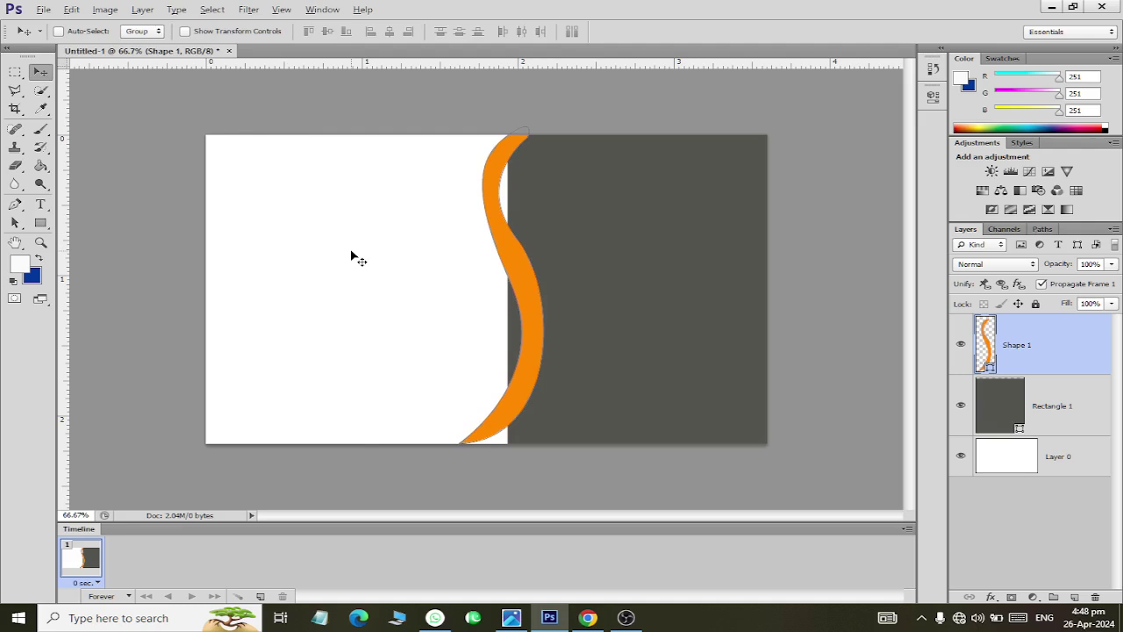
pyautogui.hotkey('ctrl', 't')
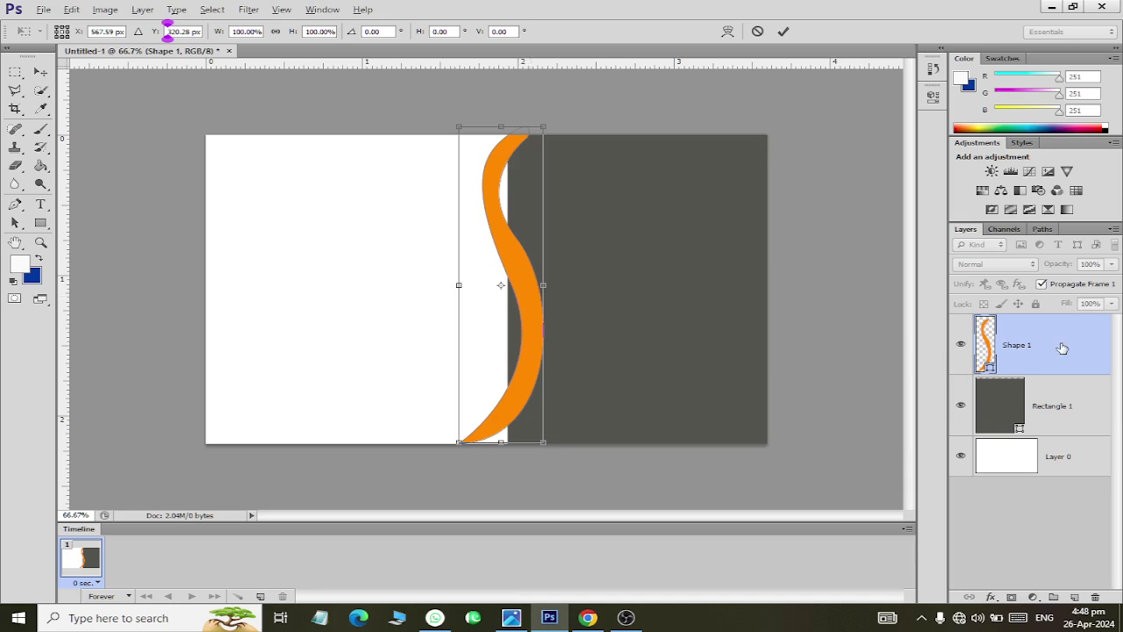
pyautogui.click(40, 72)
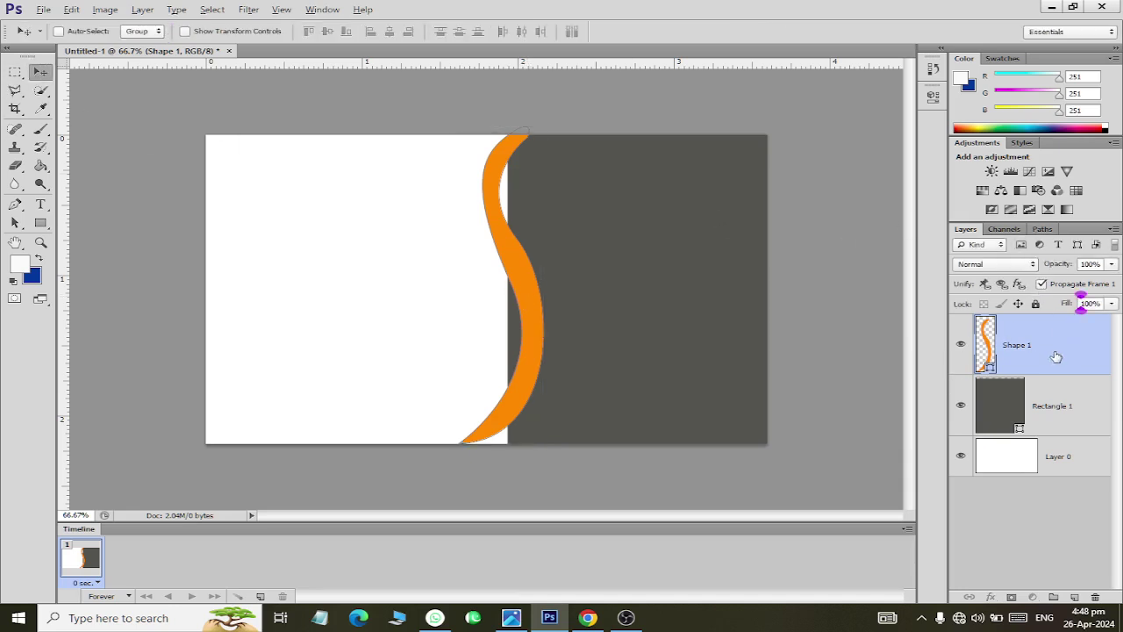
pyautogui.hotkey('ctrl', 'j')
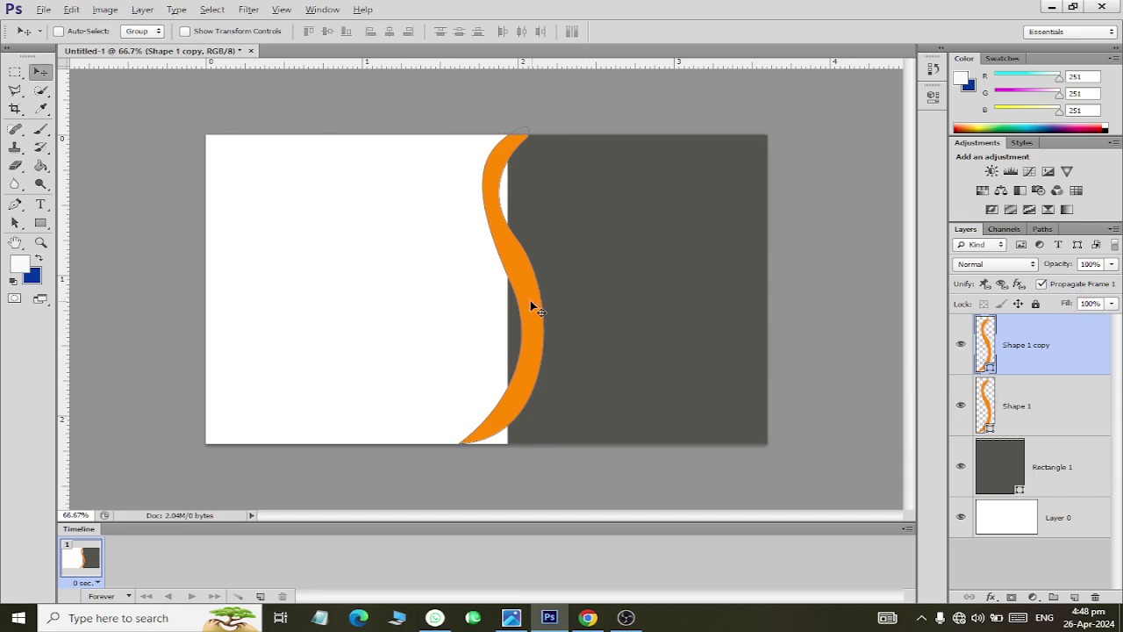
pyautogui.moveTo(532, 306); pyautogui.dragTo(517, 311)
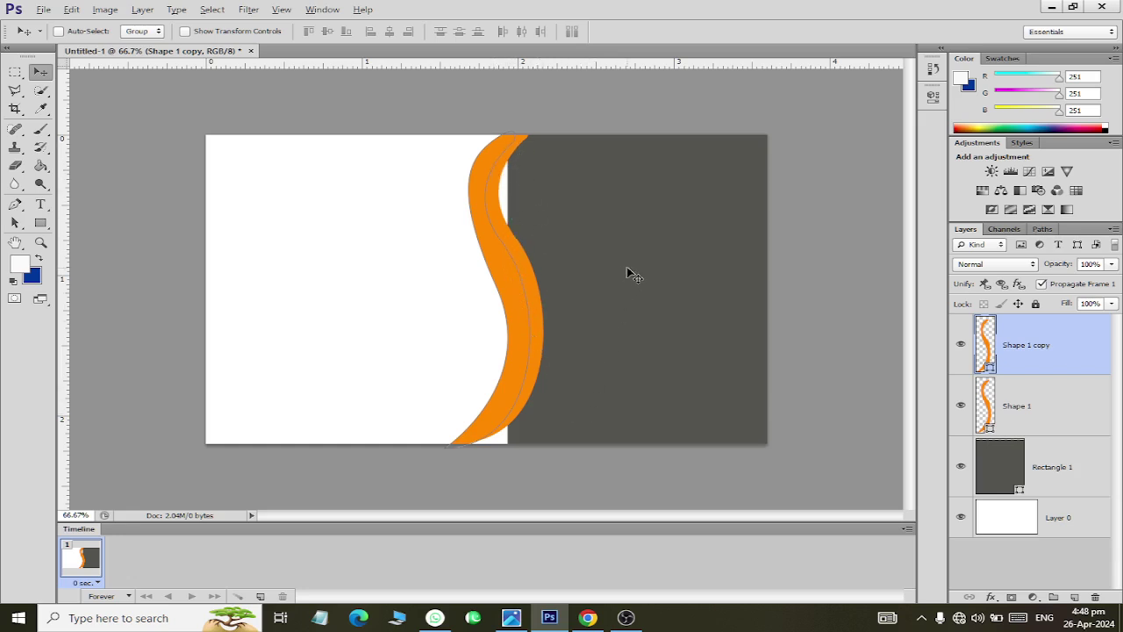
pyautogui.moveTo(627, 273); pyautogui.dragTo(636, 272)
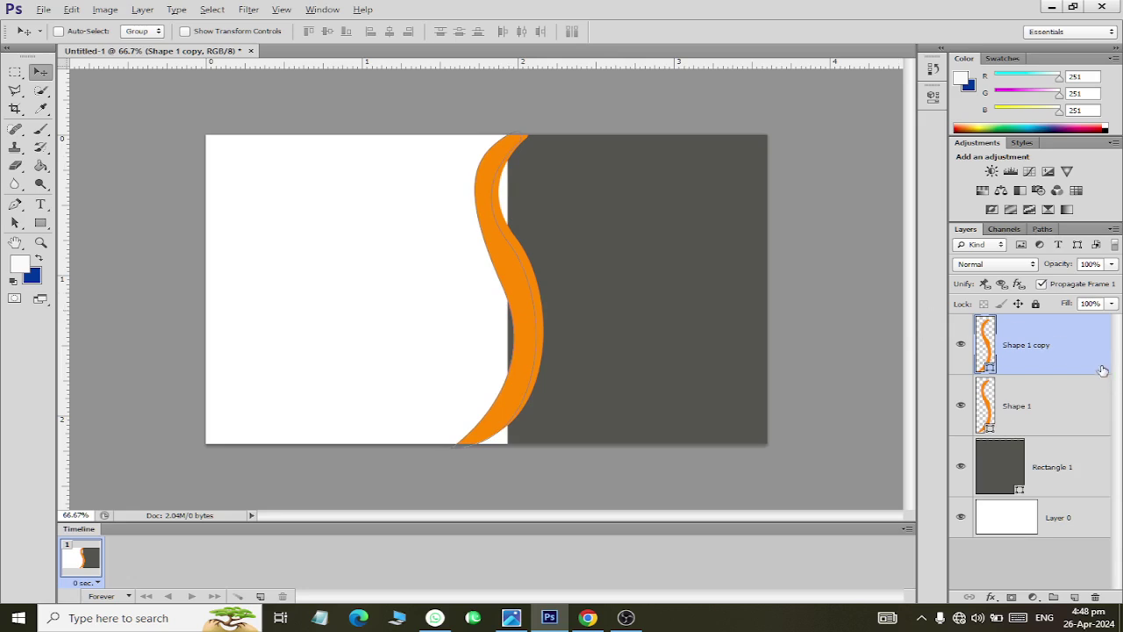
pyautogui.moveTo(1103, 370); pyautogui.dragTo(1095, 596)
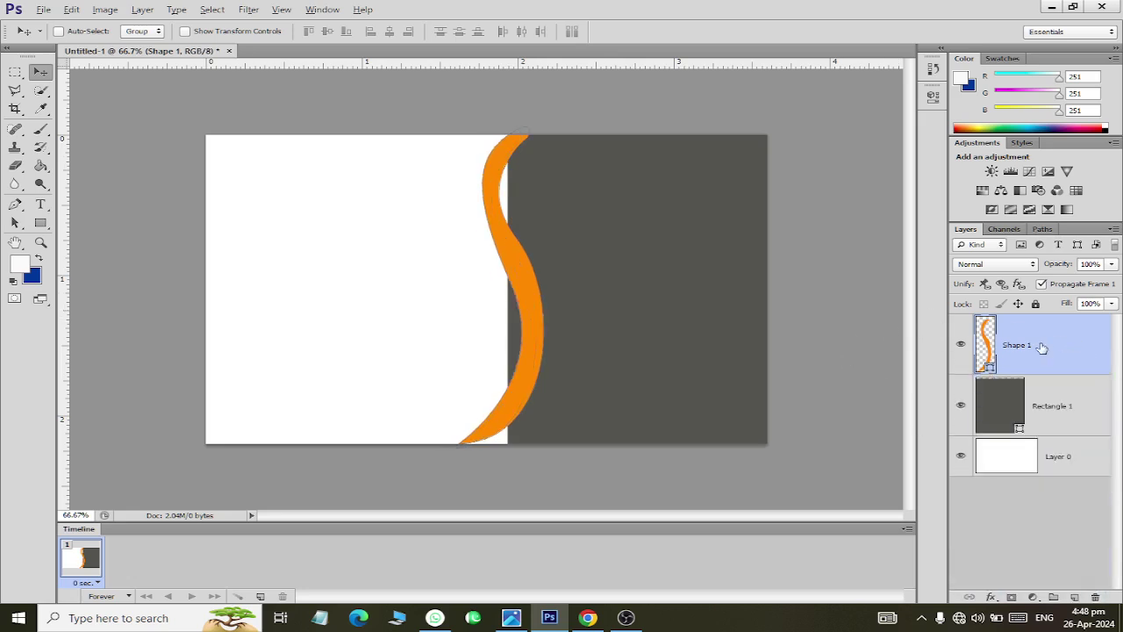
pyautogui.click(1018, 414)
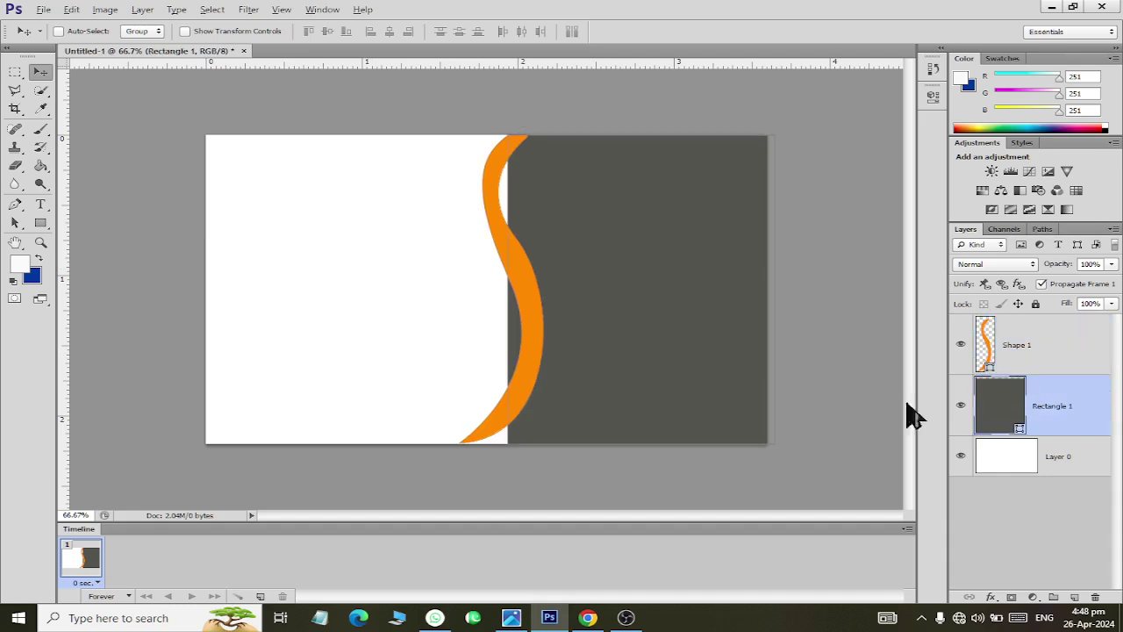
pyautogui.click(39, 226)
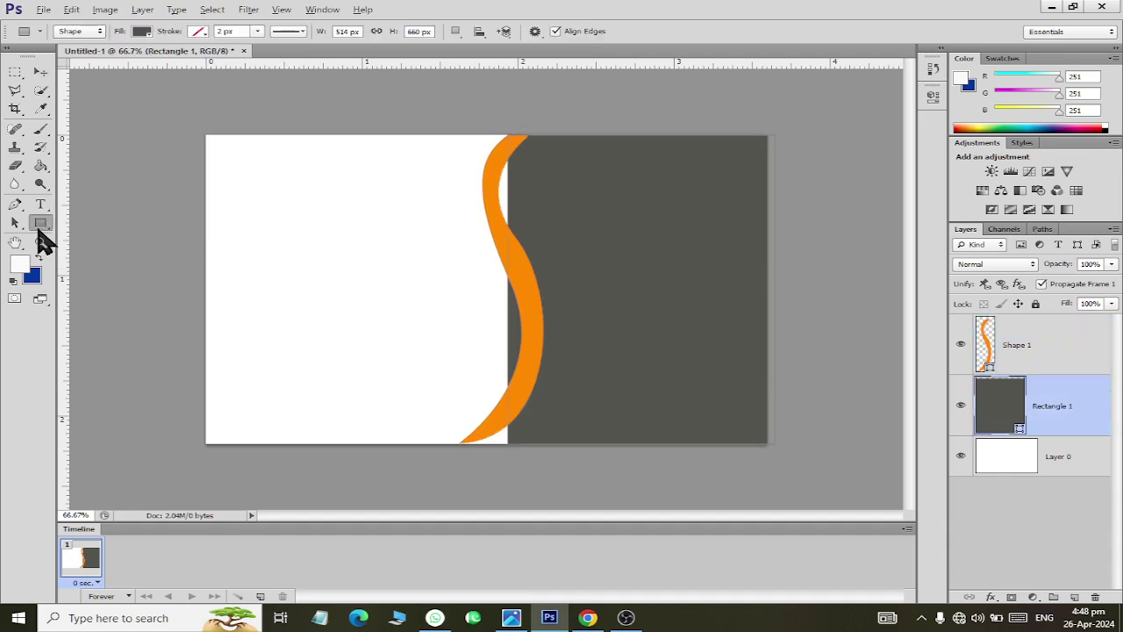
pyautogui.click(88, 34)
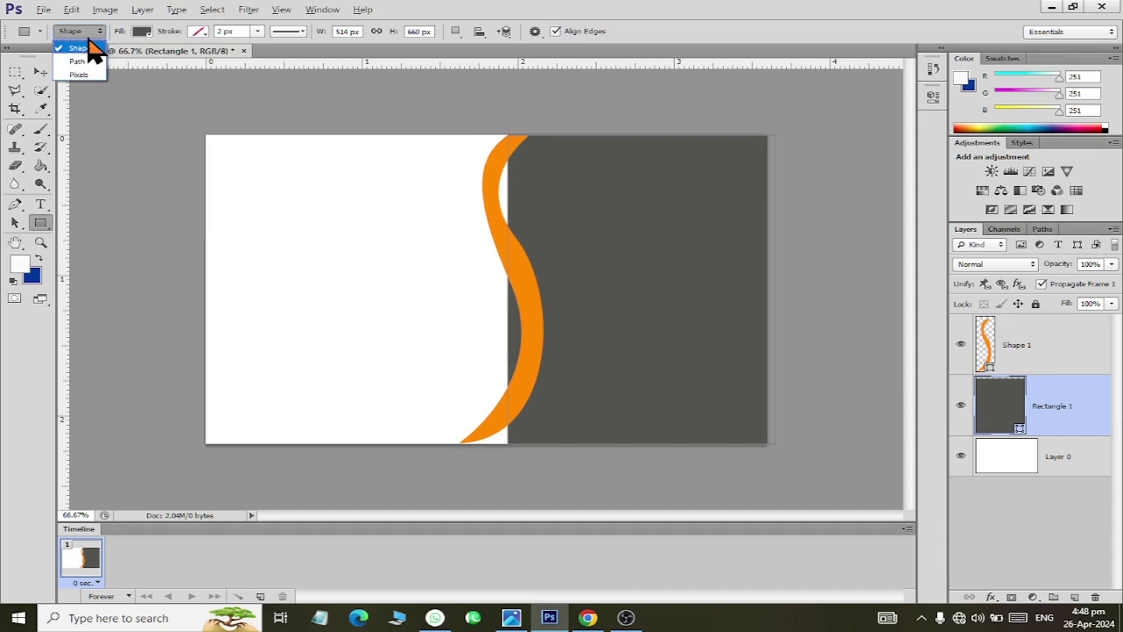
pyautogui.click(89, 46)
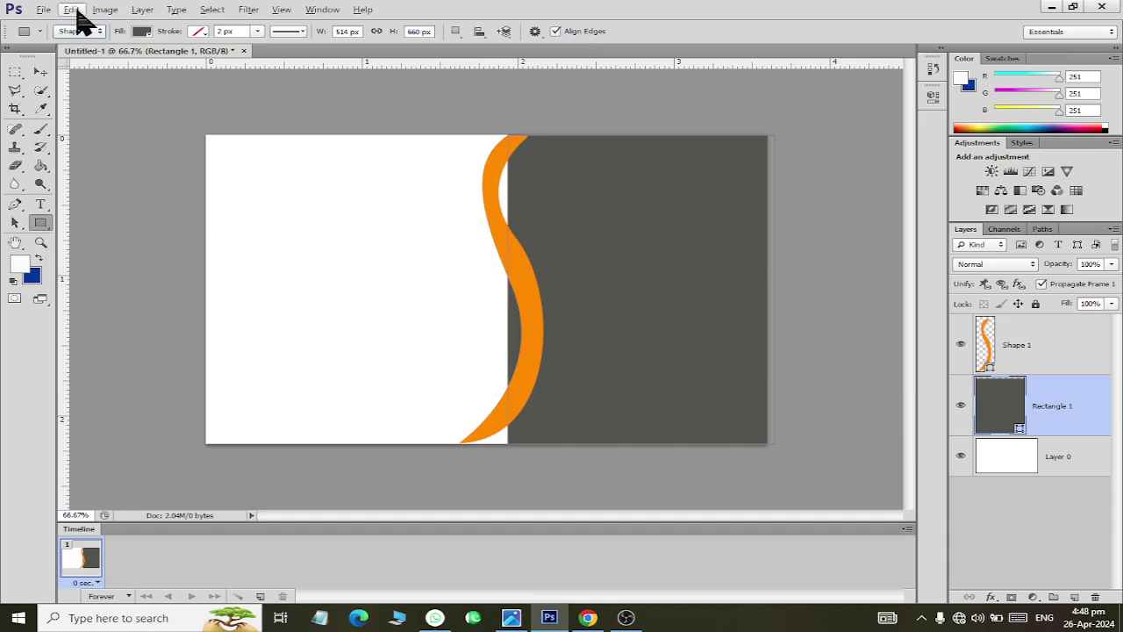
pyautogui.click(72, 9)
pyautogui.moveTo(144, 351)
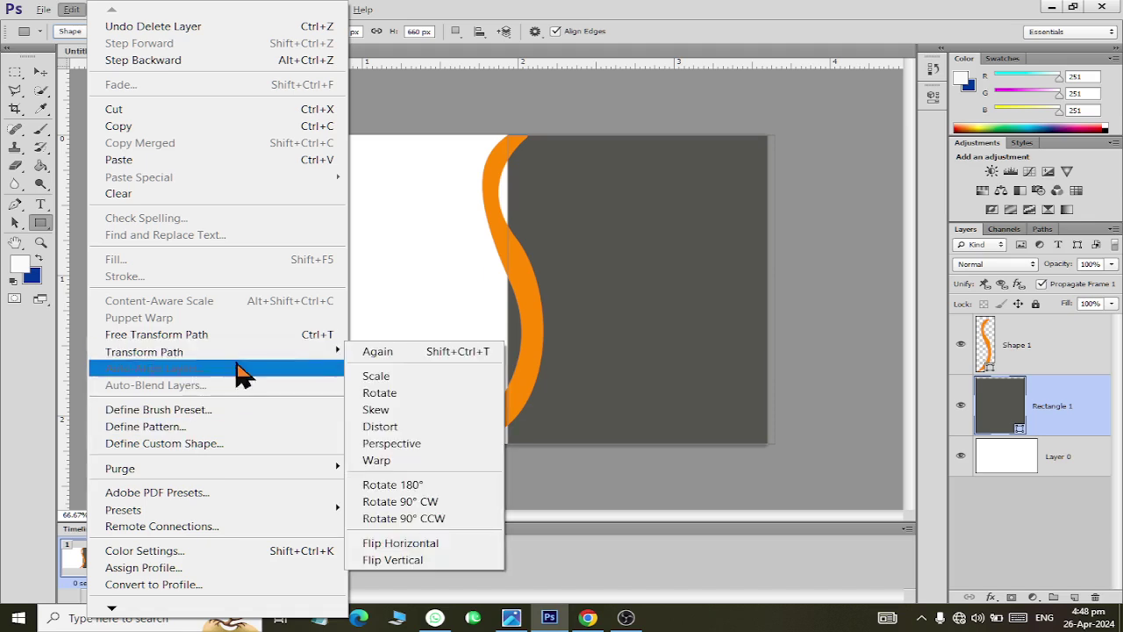
pyautogui.click(44, 219)
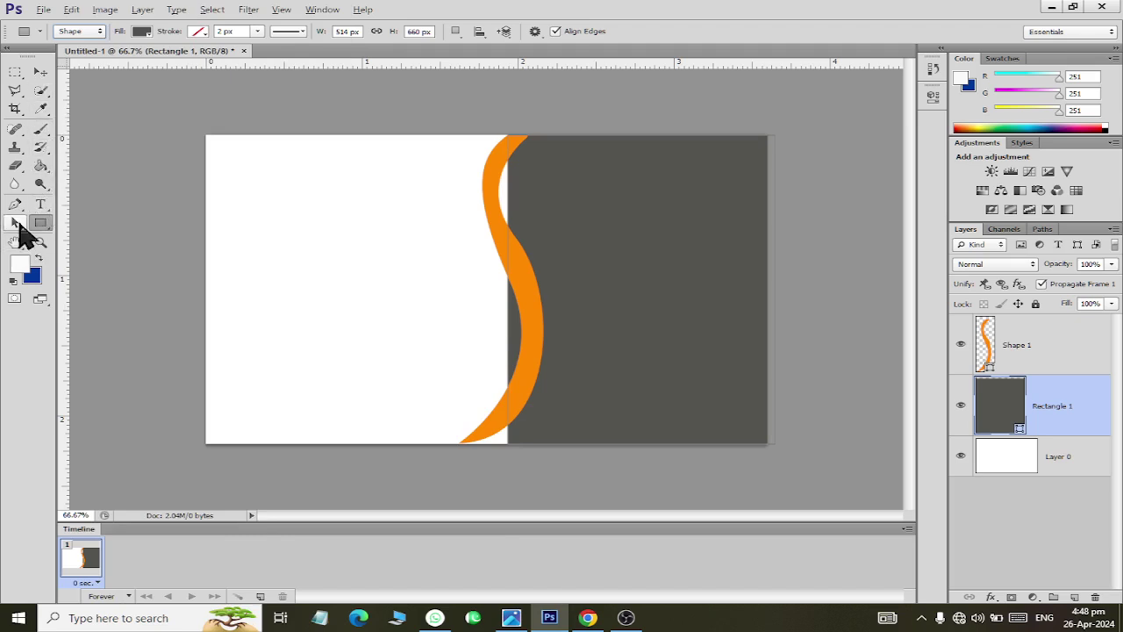
pyautogui.click(18, 223)
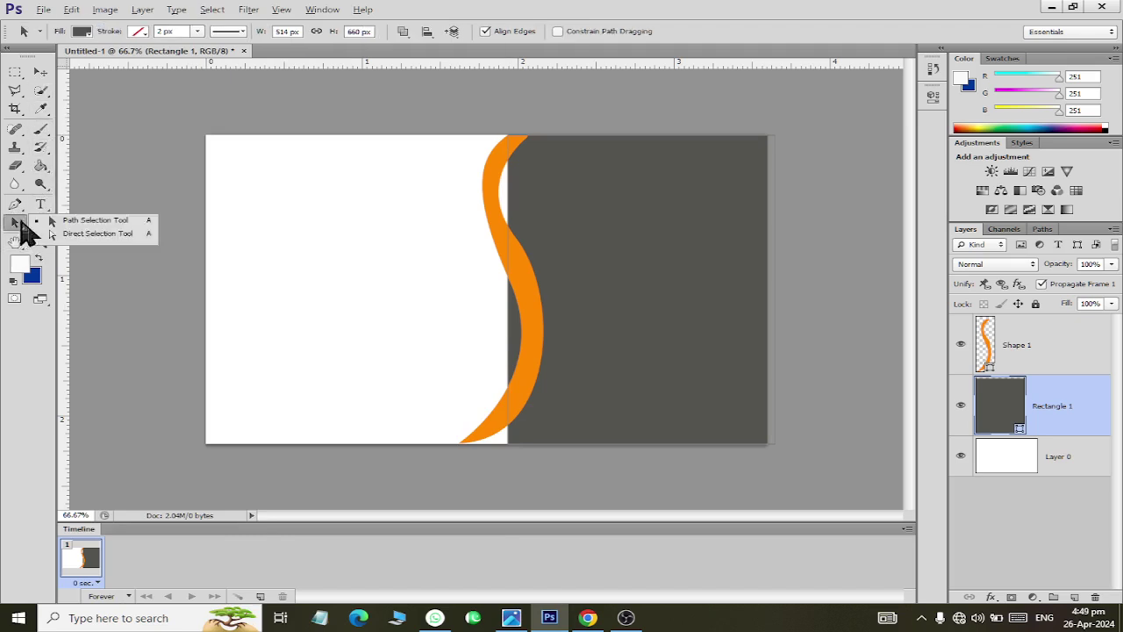
# Step: Try moving and slanting Rectangle 1's top-left corner, then undo to keep its flat top
pyautogui.click(98, 233)
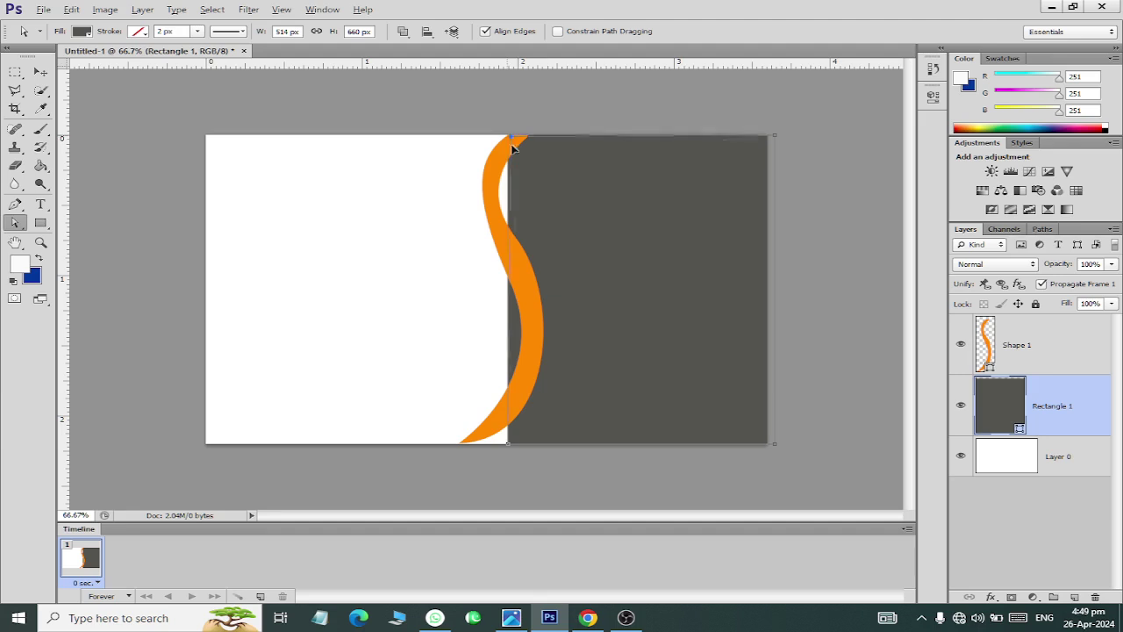
pyautogui.moveTo(509, 141); pyautogui.dragTo(536, 257)
pyautogui.hotkey('ctrl', 'z')
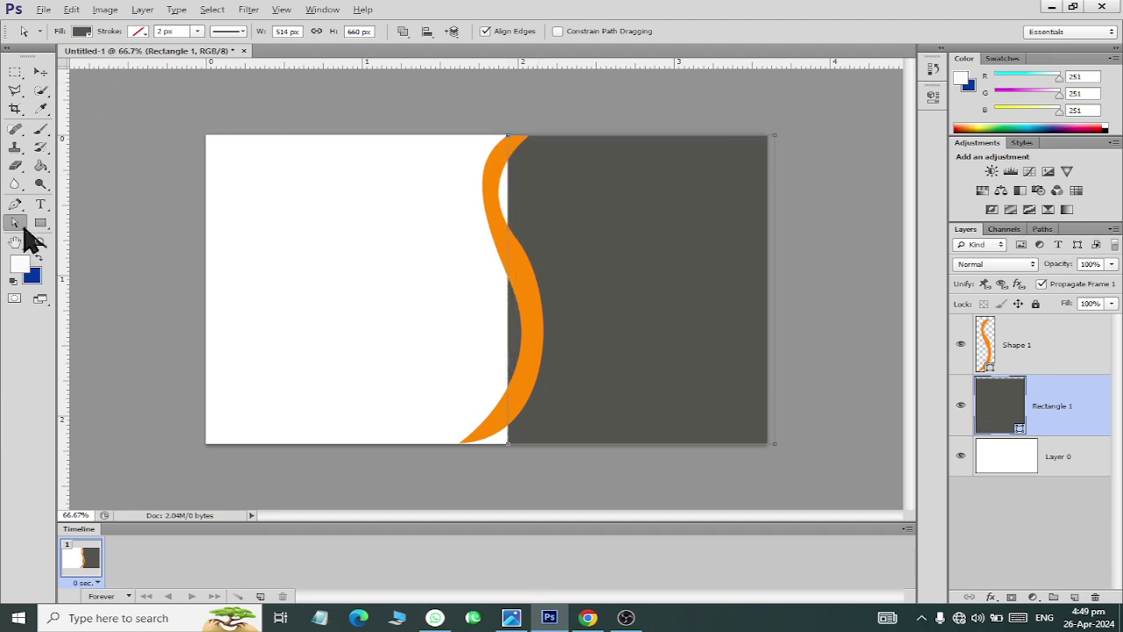
pyautogui.moveTo(25, 230); pyautogui.dragTo(67, 238)
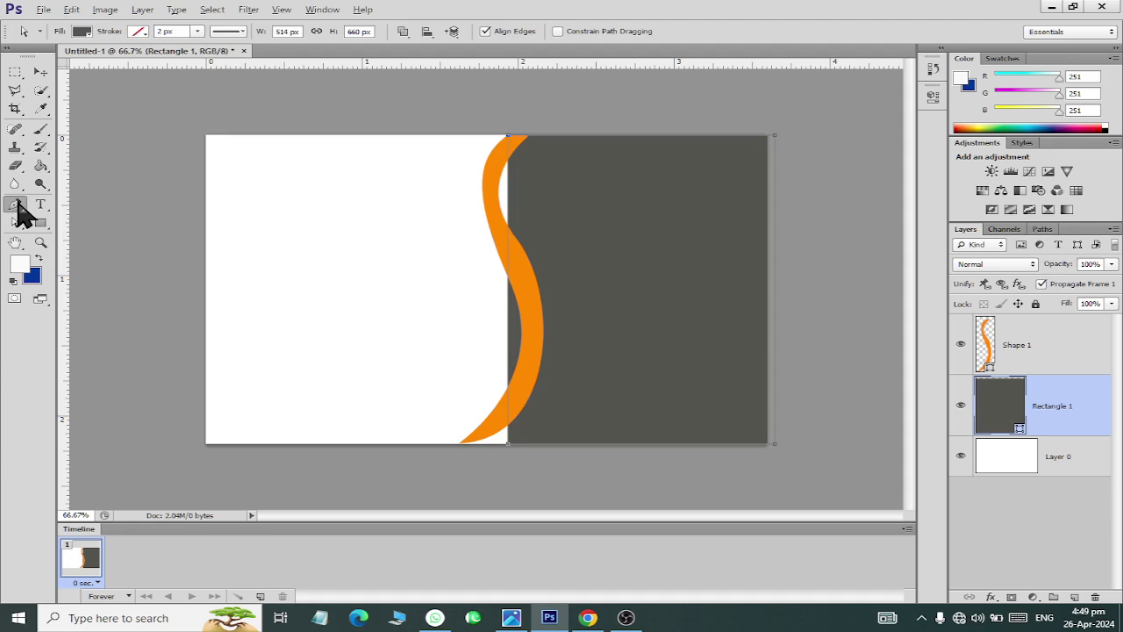
pyautogui.moveTo(15, 203); pyautogui.dragTo(75, 263)
pyautogui.click(72, 262)
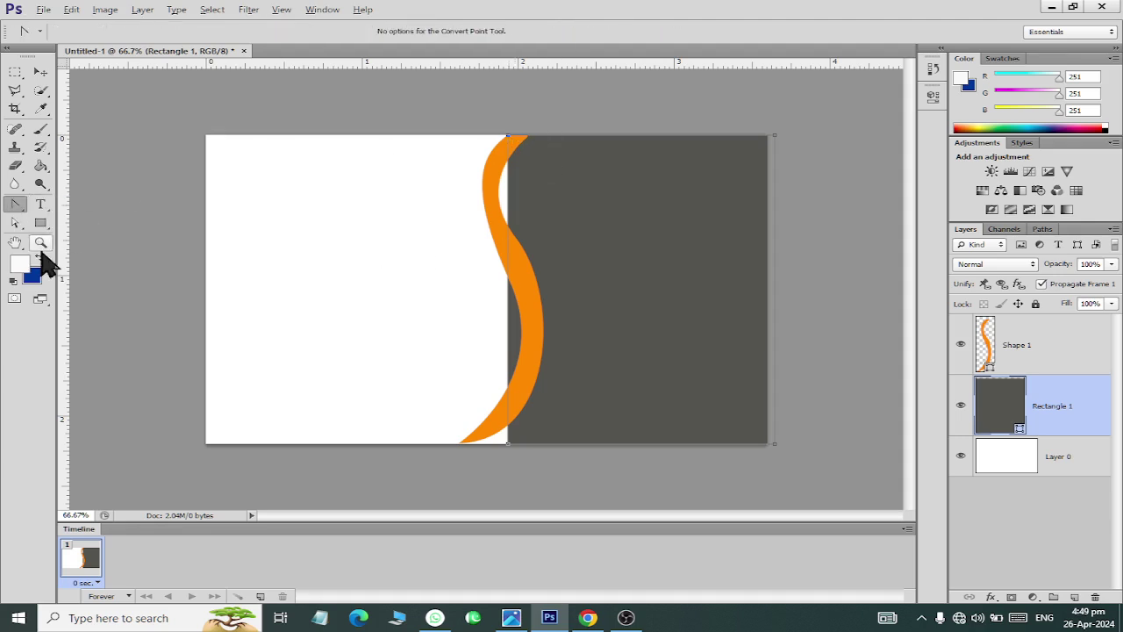
pyautogui.click(15, 223)
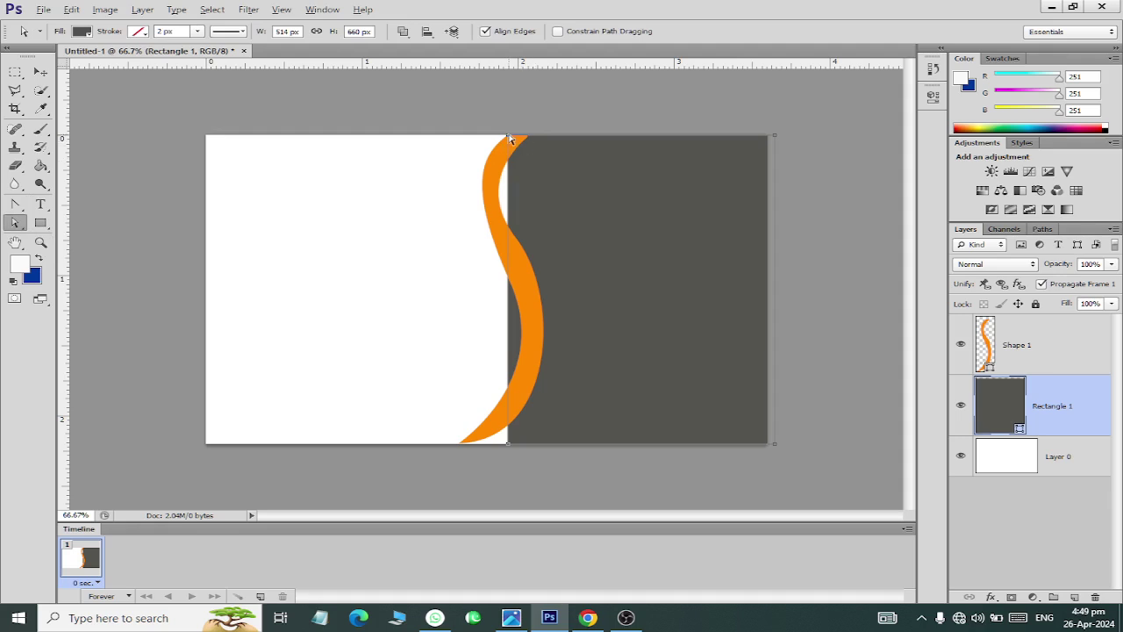
pyautogui.moveTo(509, 138); pyautogui.dragTo(514, 150)
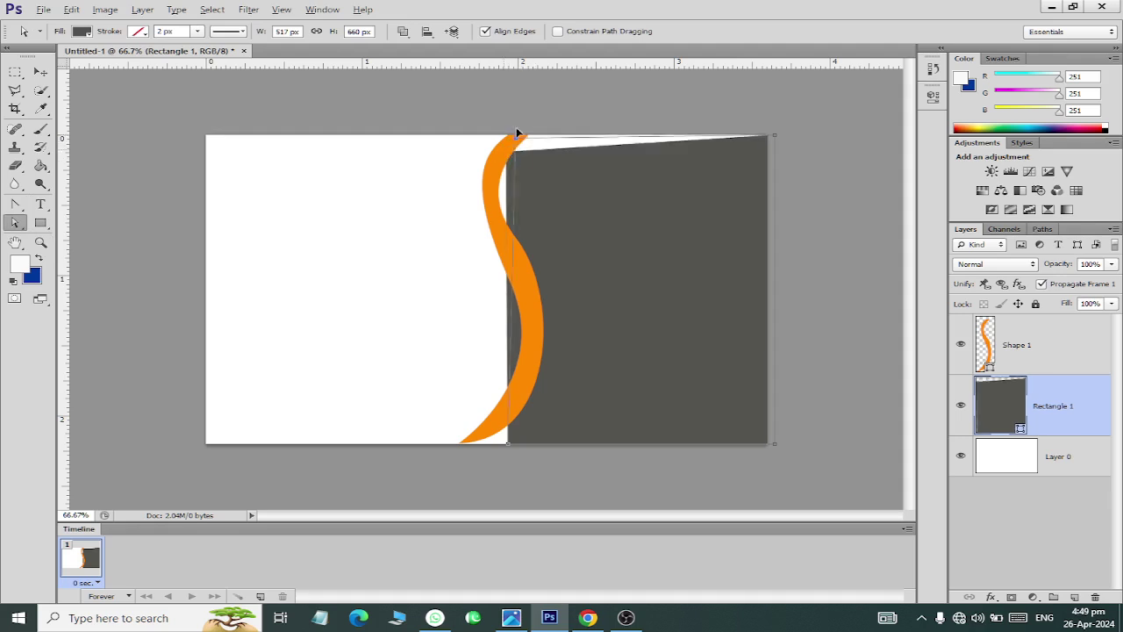
pyautogui.hotkey('ctrl', 'z')
pyautogui.hotkey('ctrl', 'z')
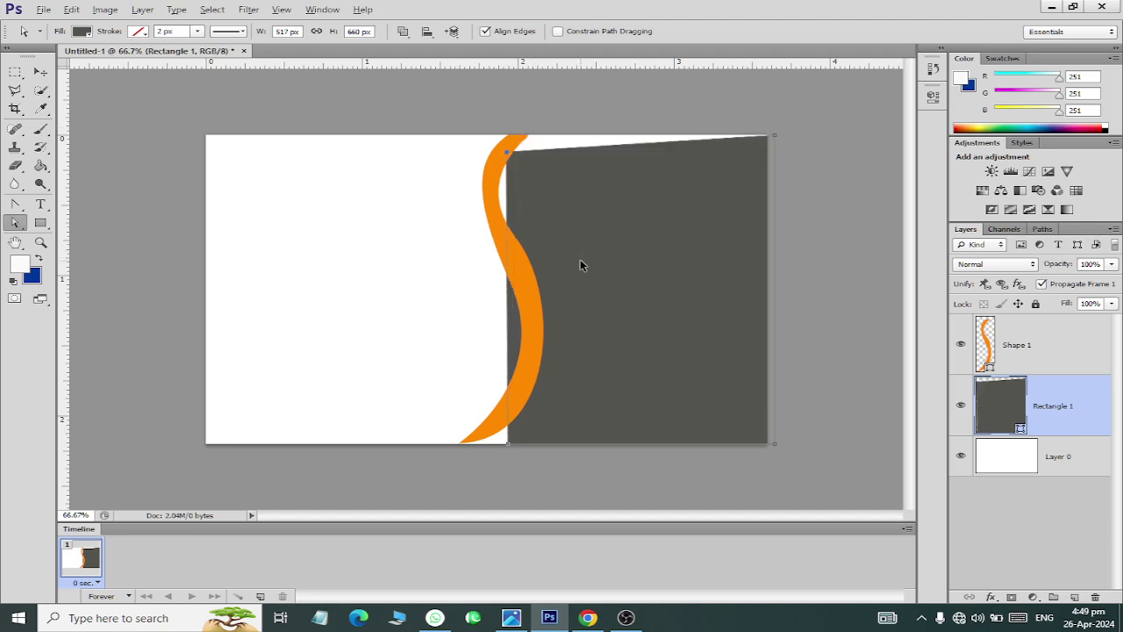
pyautogui.hotkey('ctrl', 'z')
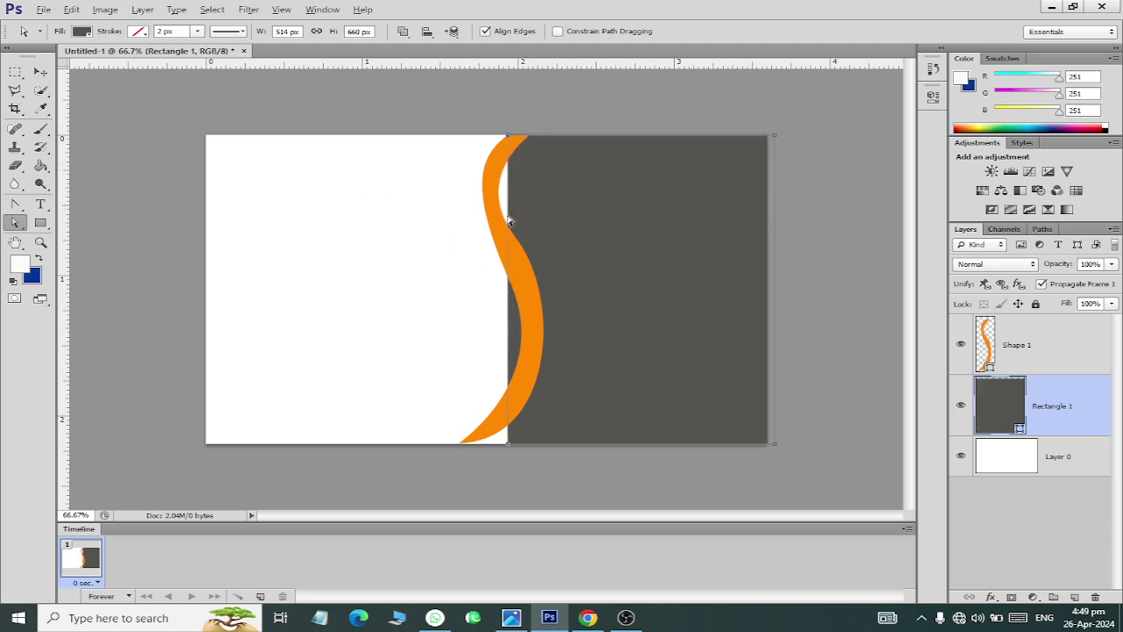
# Step: Delete the orange Shape 1 layer and check the reference card image in Photos
pyautogui.moveTo(1048, 344); pyautogui.dragTo(1095, 593)
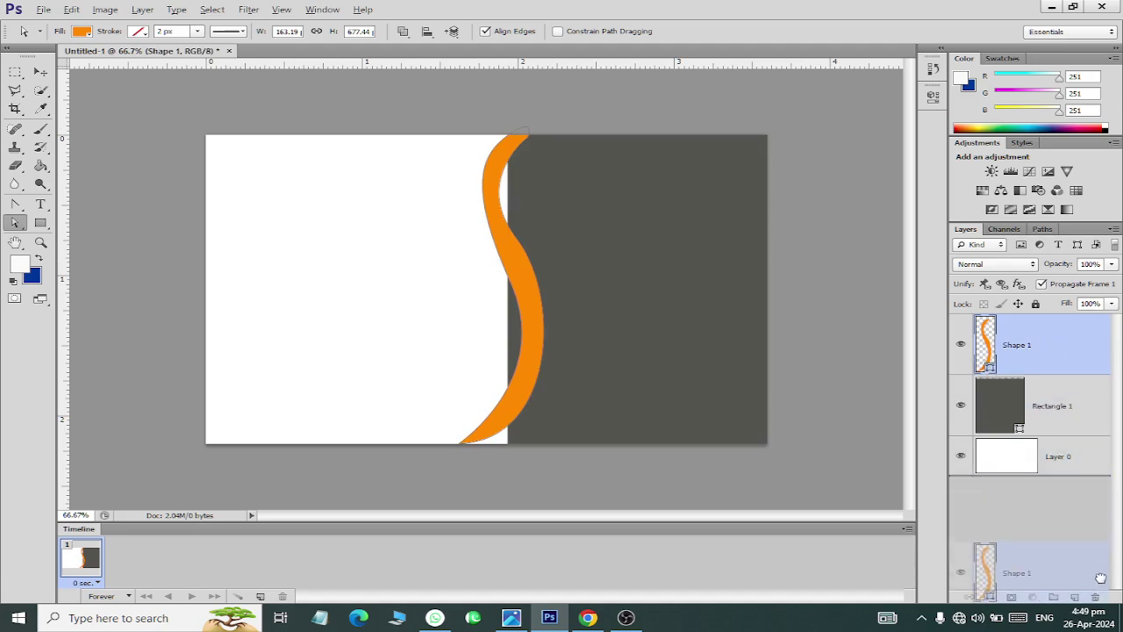
pyautogui.hotkey('alt', 'Tab')
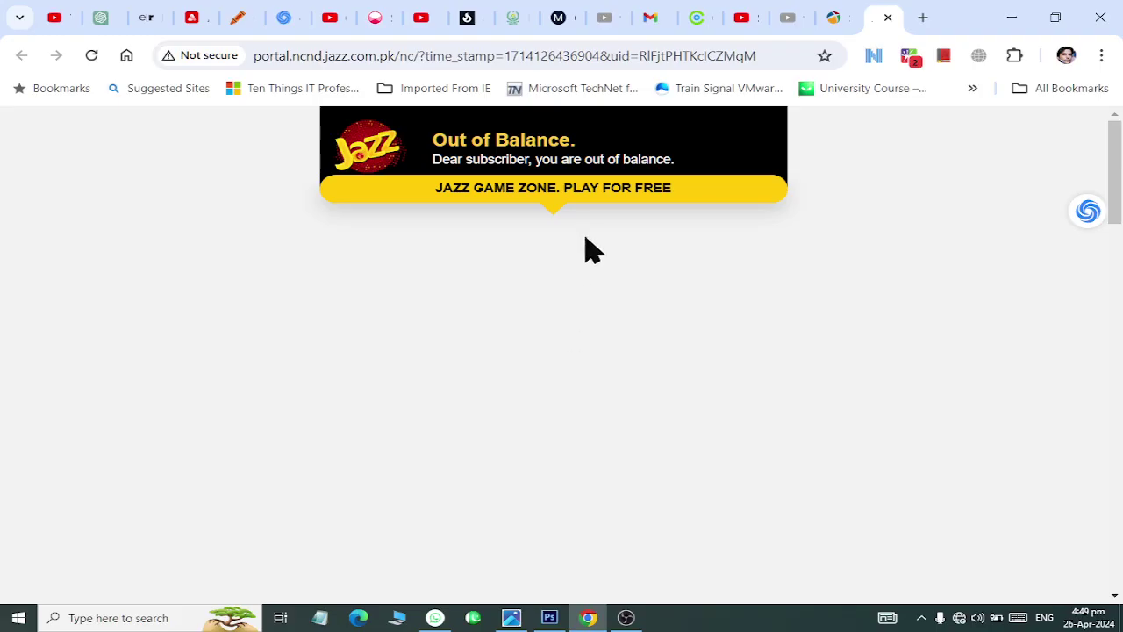
pyautogui.hotkey('alt', 'Tab')
pyautogui.hotkey('alt', 'Tab')
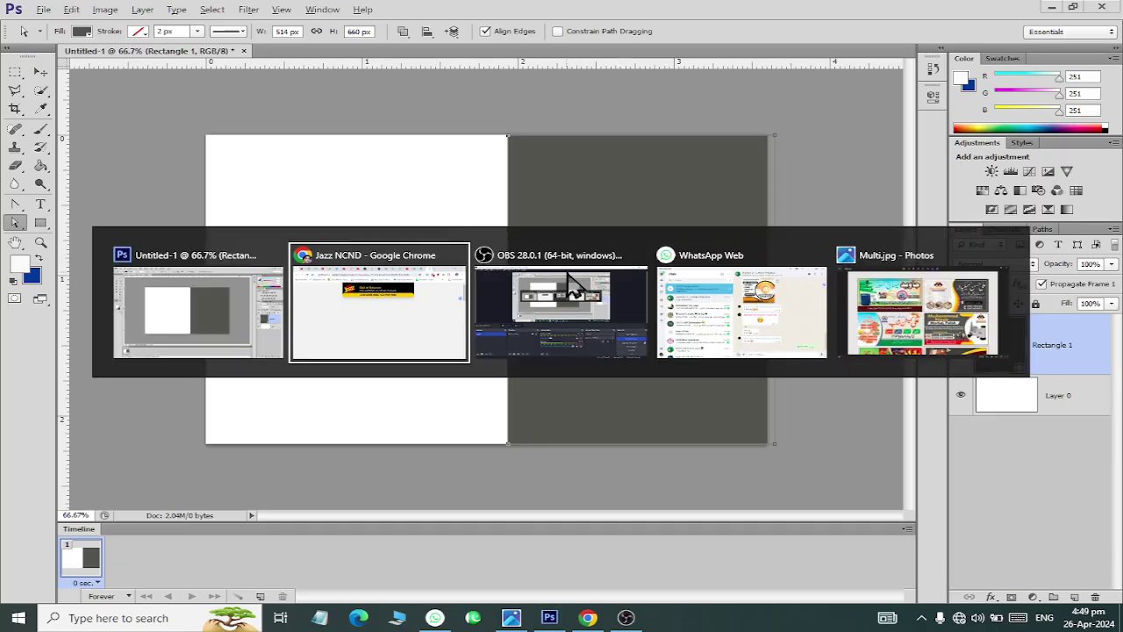
pyautogui.hotkey('alt', 'Tab')
pyautogui.hotkey('alt', 'Tab')
pyautogui.hotkey('alt', 'Tab')
pyautogui.hotkey('alt', 'Tab')
pyautogui.hotkey('alt', 'shift', 'Tab')
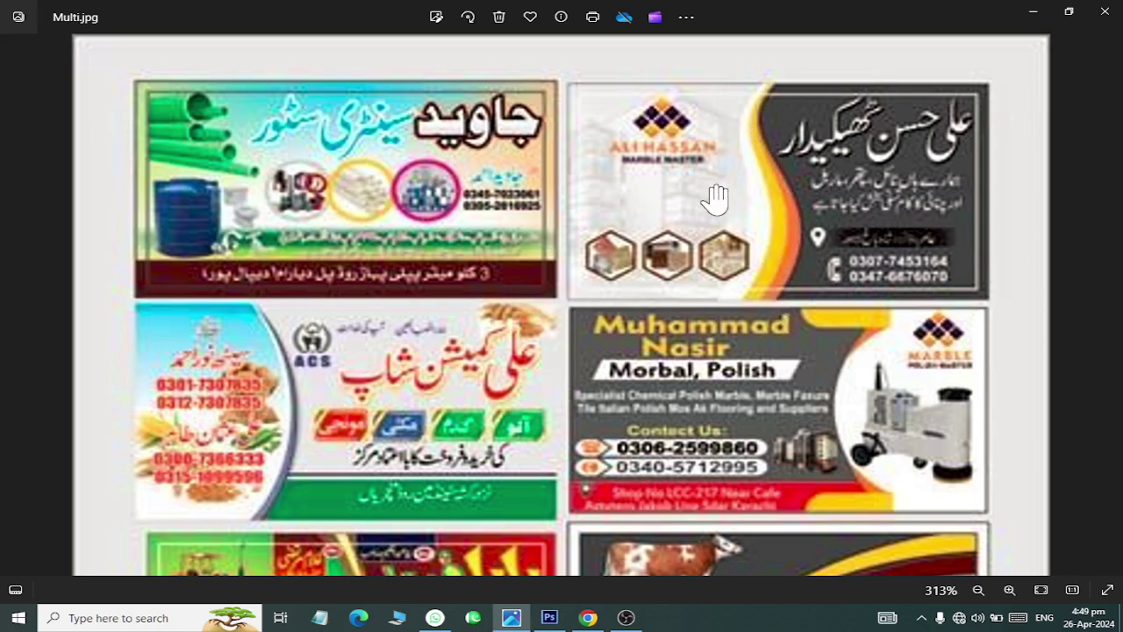
pyautogui.hotkey('alt', 'Tab')
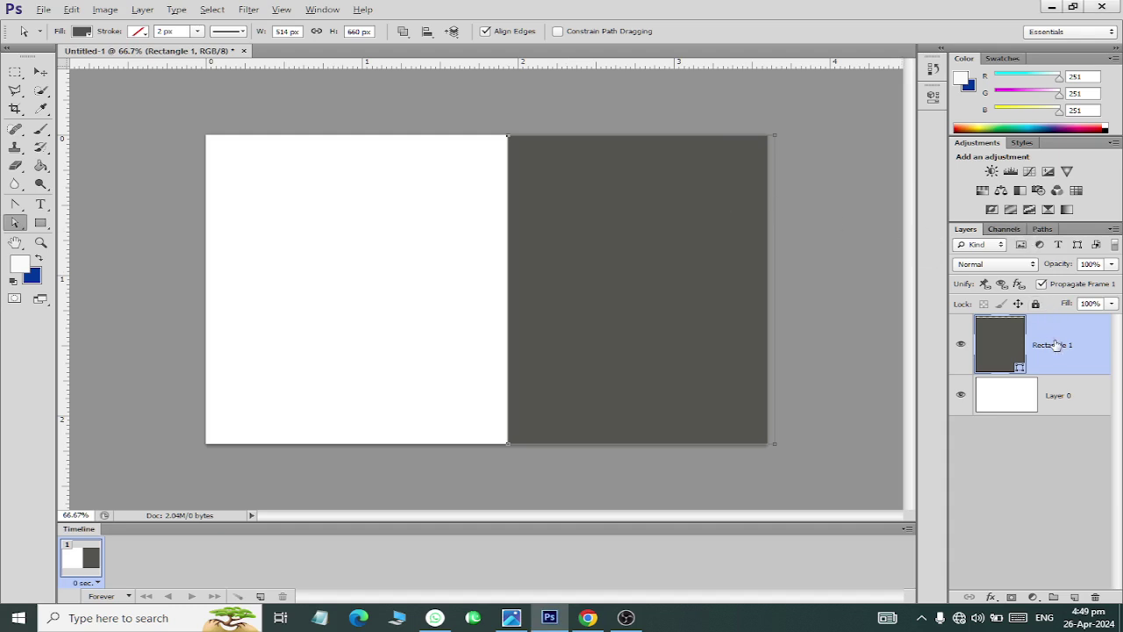
# Step: Delete Rectangle 1 and pen-draw a closed shape with an S-curved left edge around the right side
pyautogui.moveTo(1057, 343); pyautogui.dragTo(1095, 597)
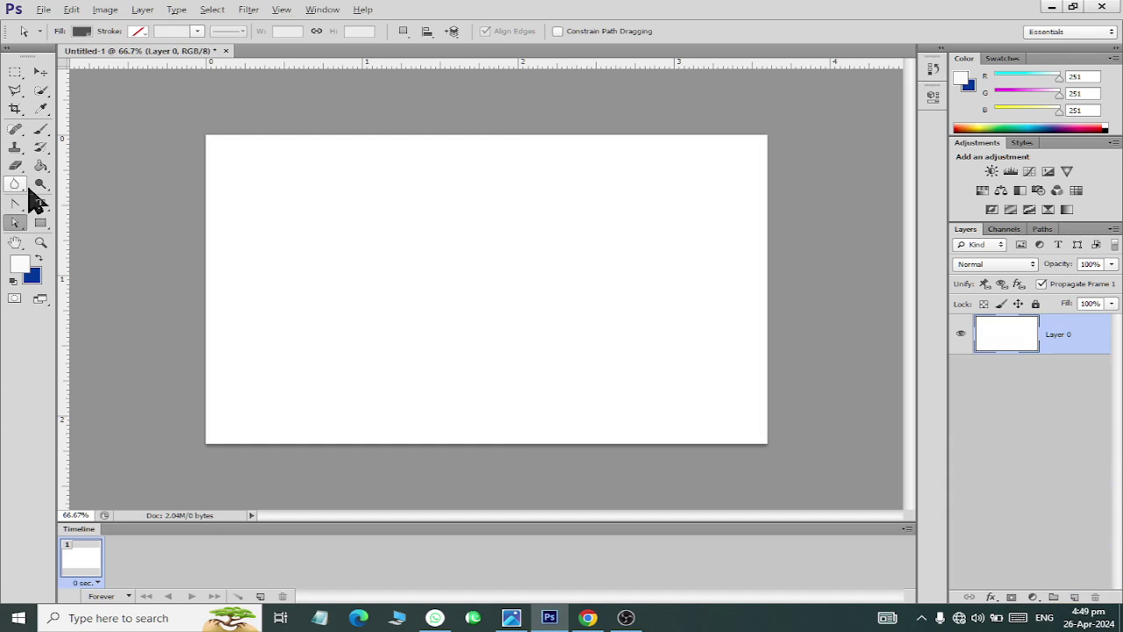
pyautogui.moveTo(18, 211); pyautogui.dragTo(58, 216)
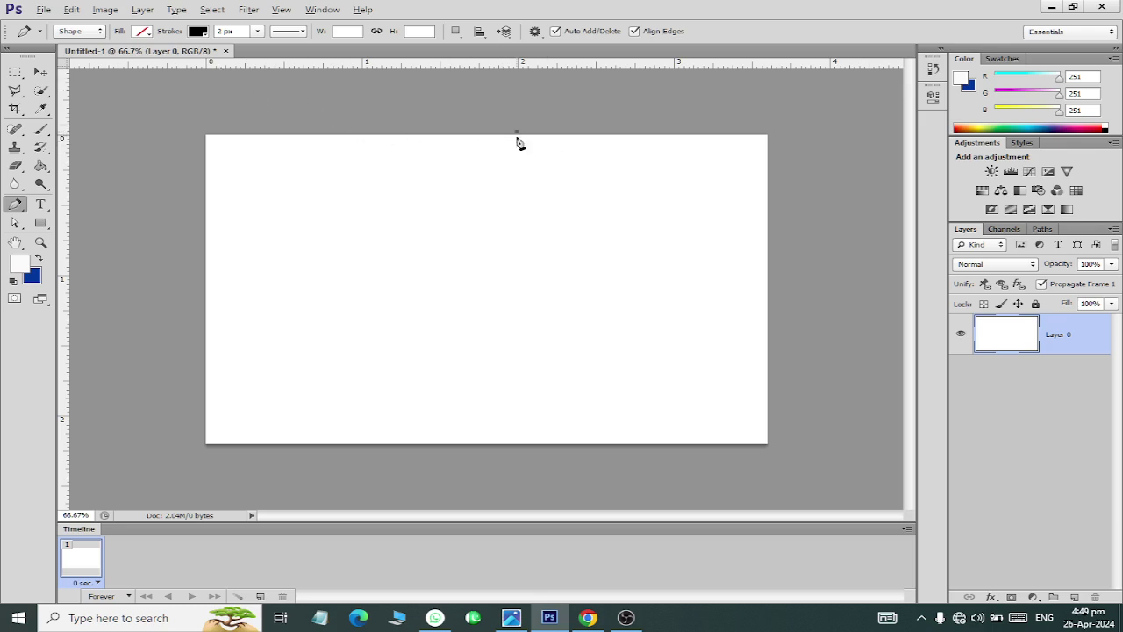
pyautogui.click(516, 133)
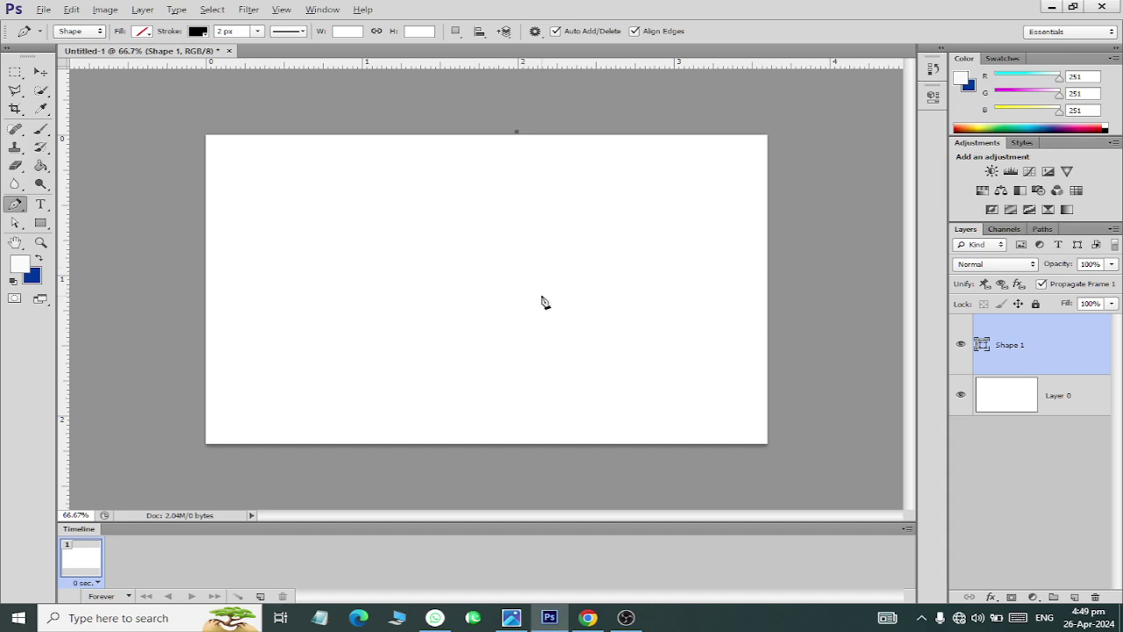
pyautogui.moveTo(554, 303); pyautogui.dragTo(631, 392)
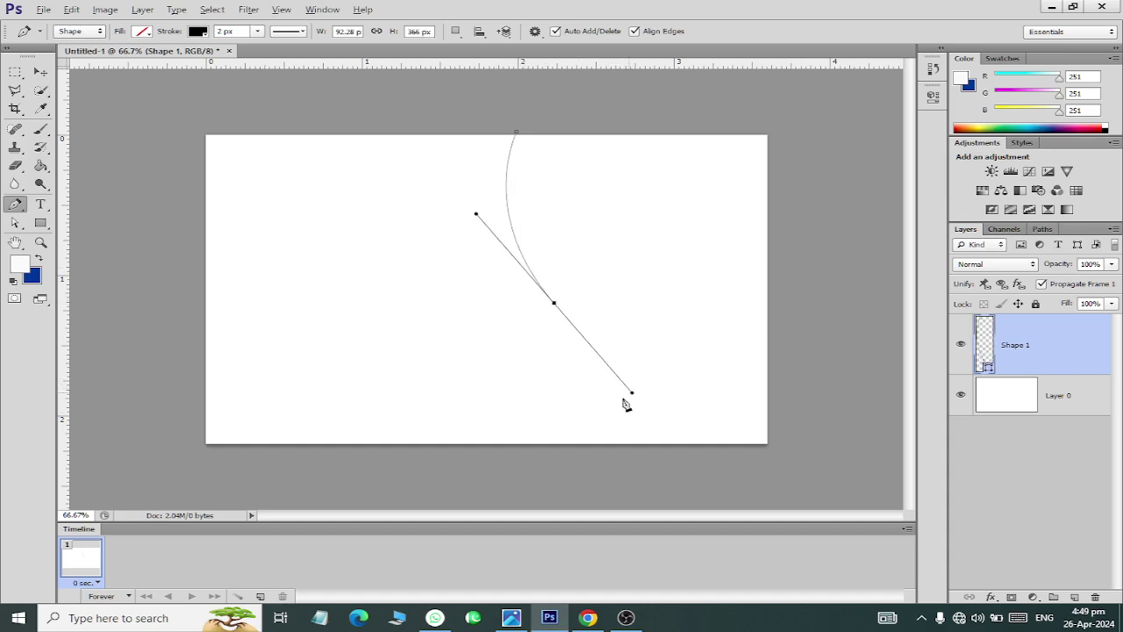
pyautogui.click(486, 492)
pyautogui.click(844, 476)
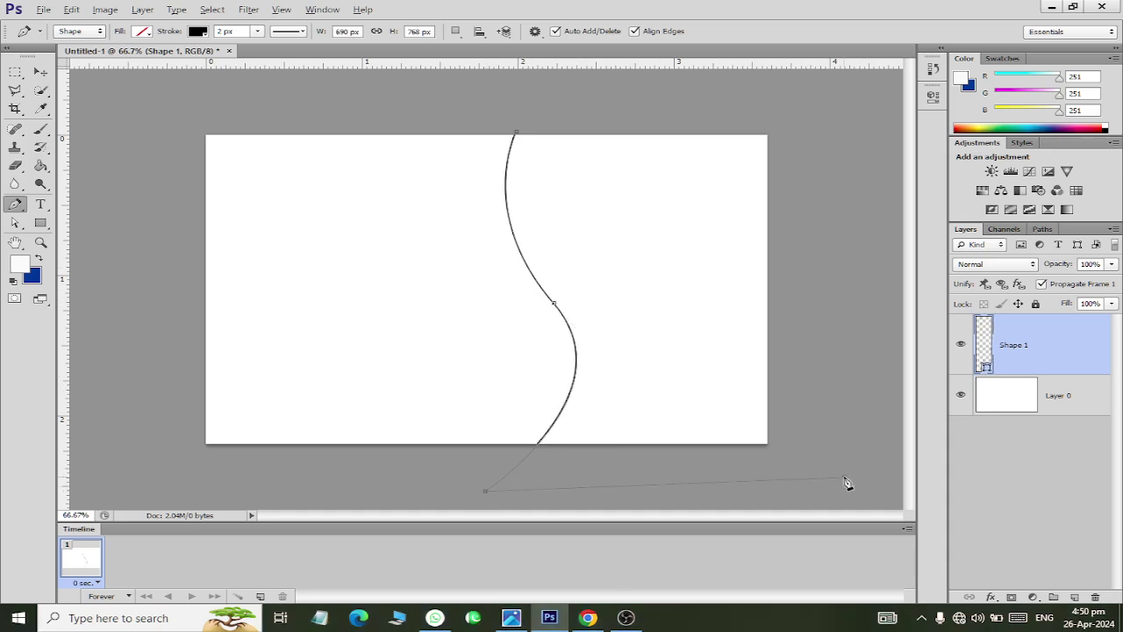
pyautogui.click(814, 87)
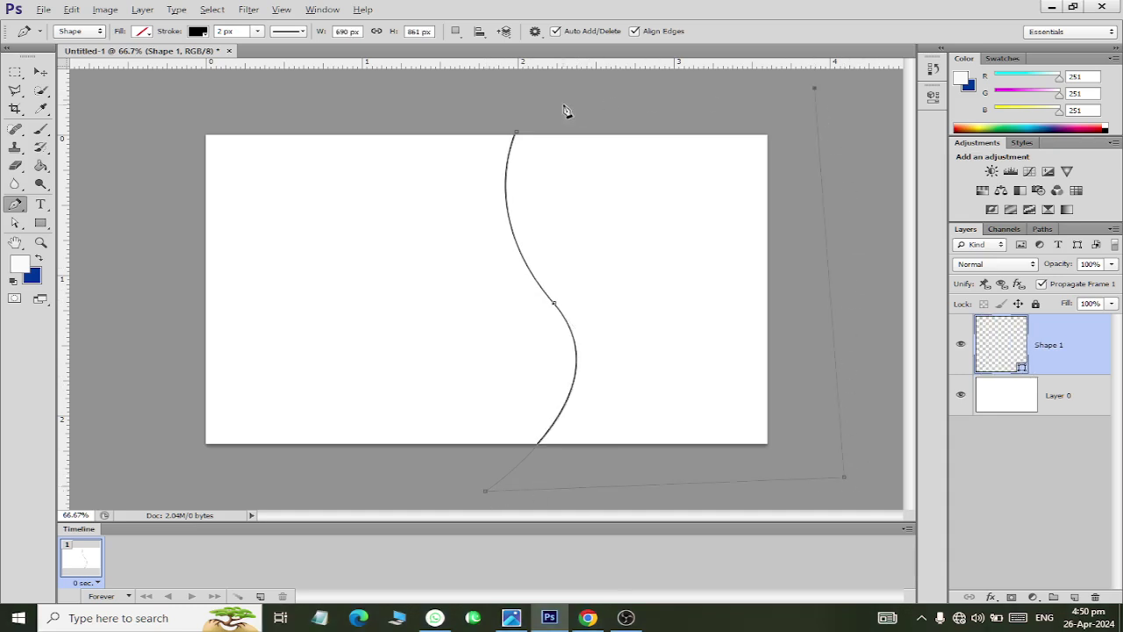
pyautogui.click(516, 136)
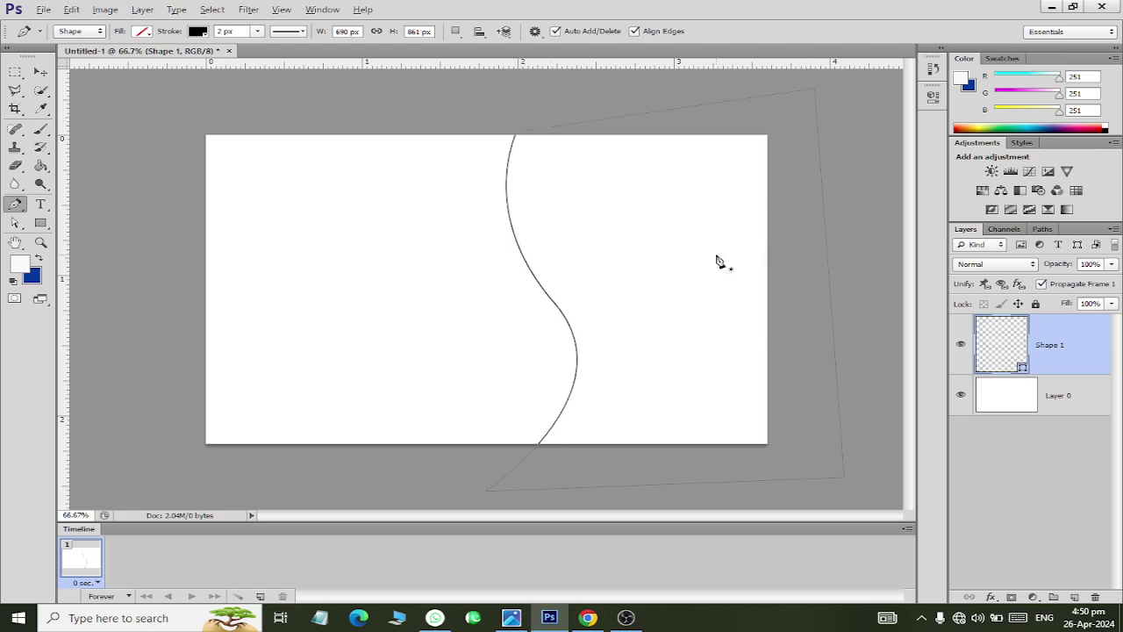
# Step: Fill Shape 1 dark gray and select its path for editing
pyautogui.click(144, 31)
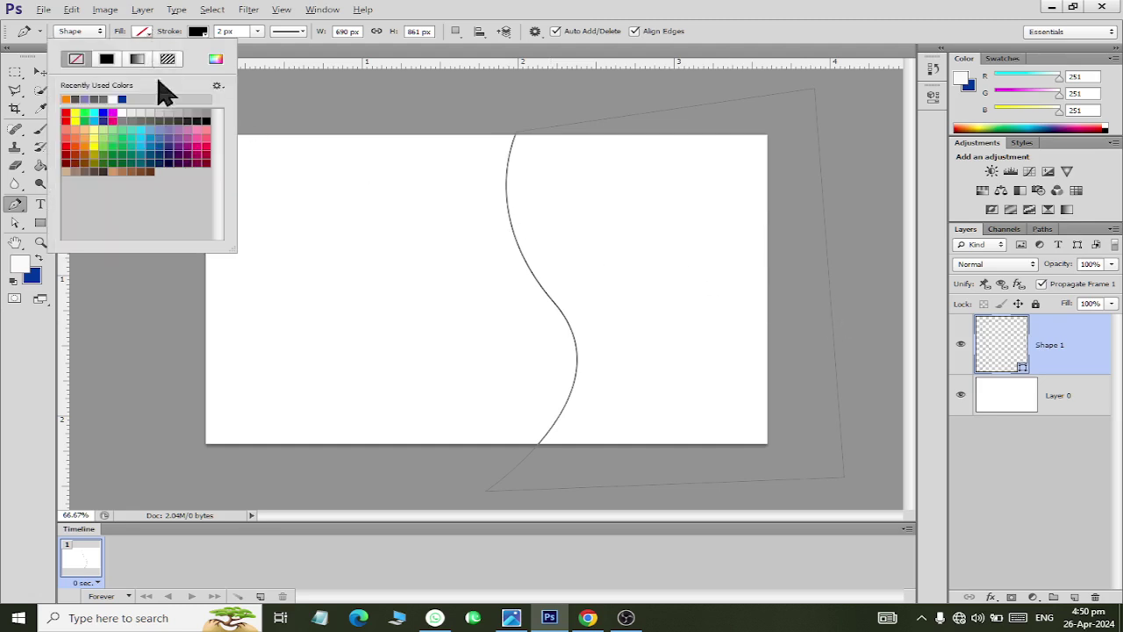
pyautogui.click(166, 118)
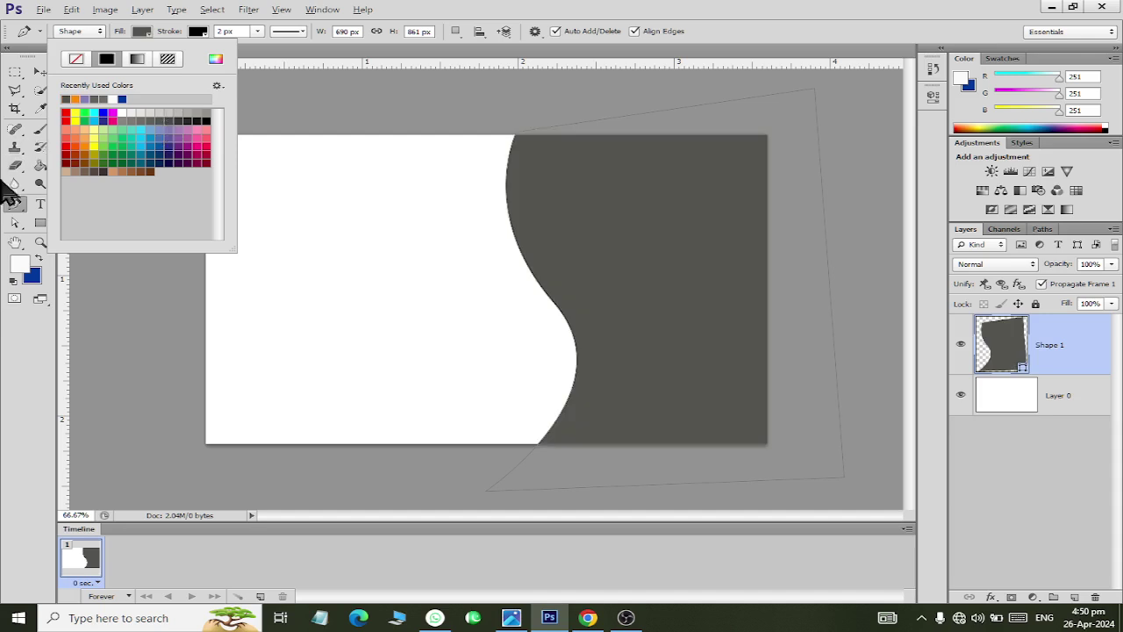
pyautogui.click(15, 222)
pyautogui.click(518, 259)
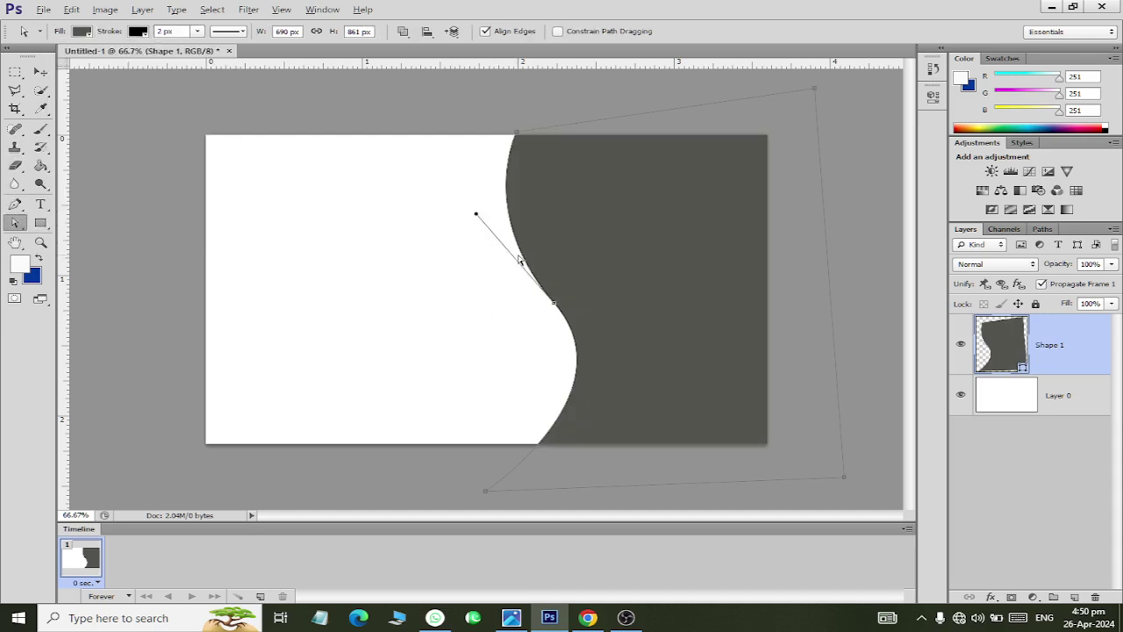
# Step: Move the middle anchor and drag its handles so the S-curve bends more gently
pyautogui.moveTo(555, 305); pyautogui.dragTo(547, 294)
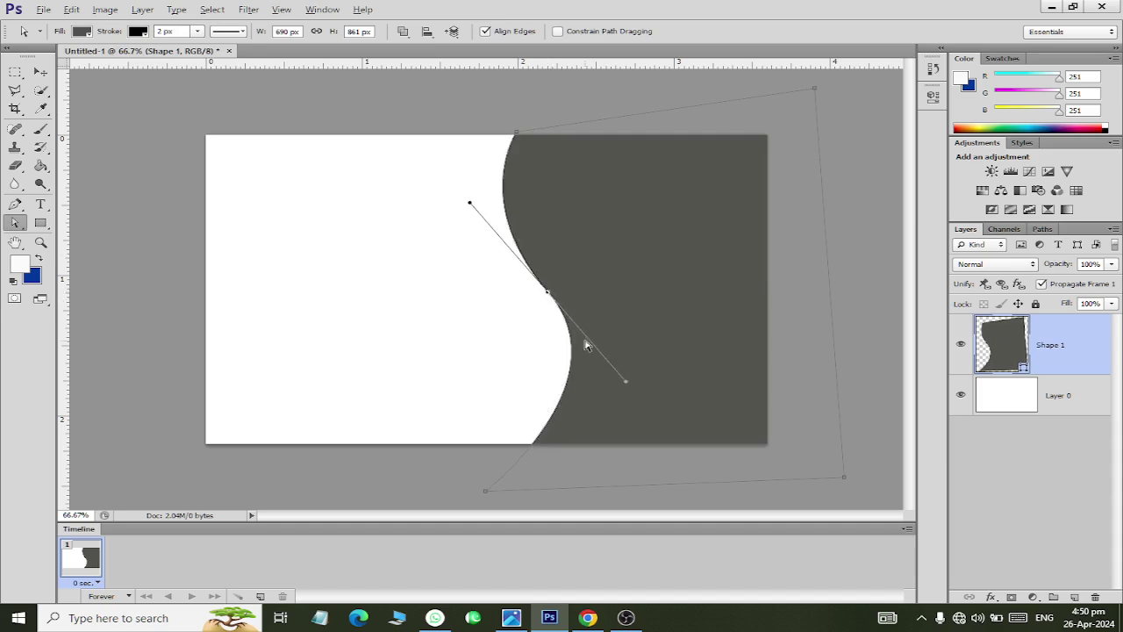
pyautogui.moveTo(624, 384); pyautogui.dragTo(618, 387)
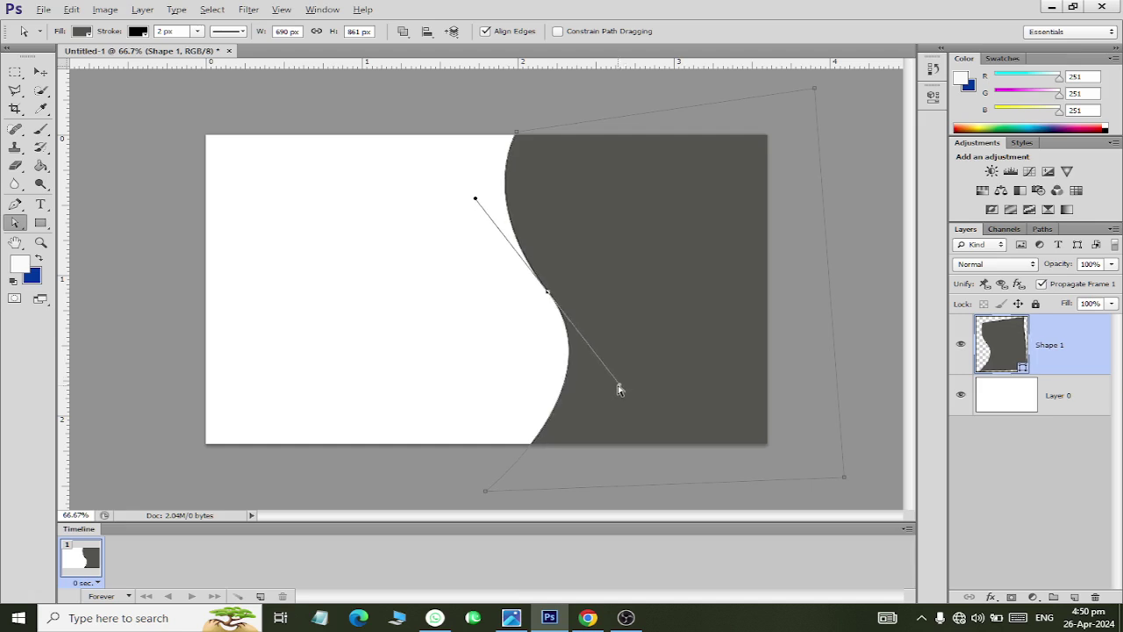
pyautogui.moveTo(618, 390); pyautogui.dragTo(608, 394)
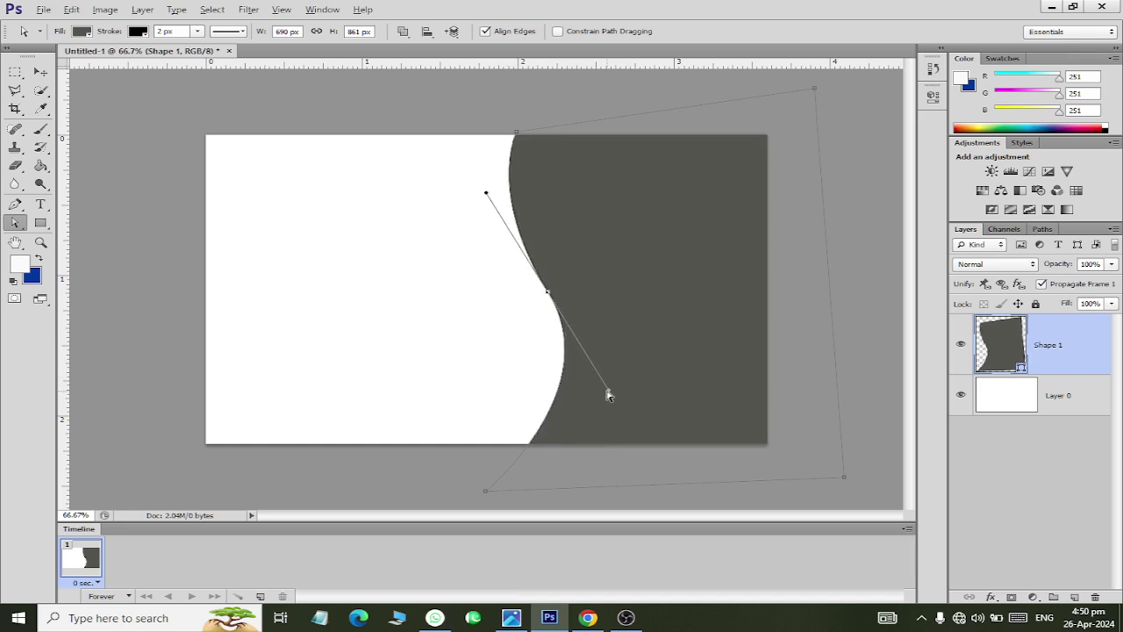
pyautogui.click(40, 71)
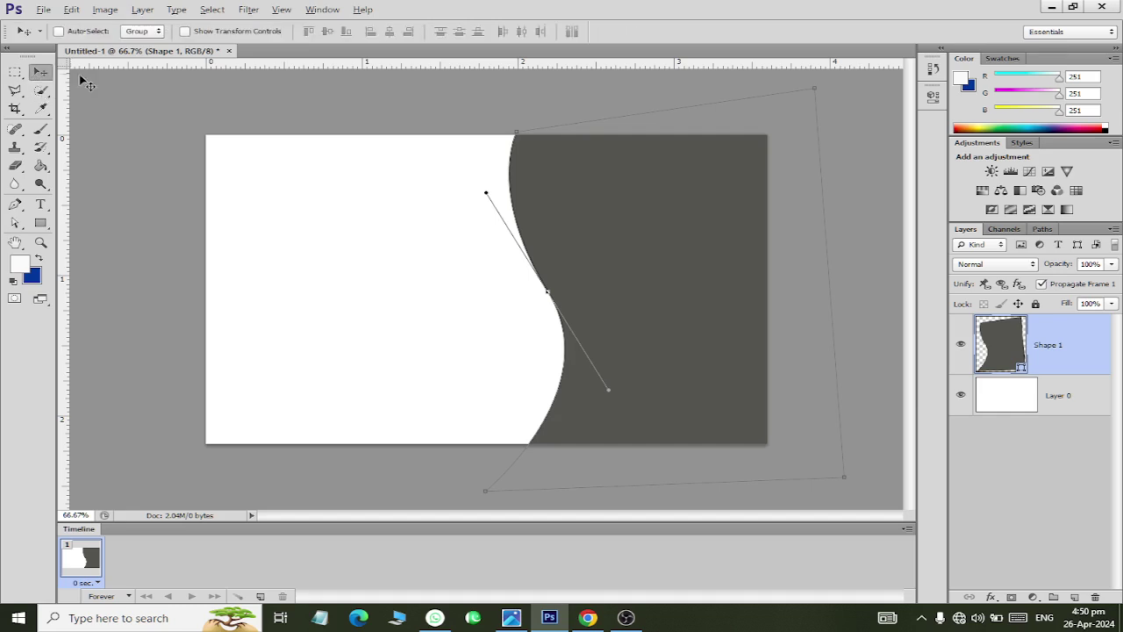
# Step: Rasterize Shape 1, duplicate it with Ctrl+J, and select the original Shape 1 layer
pyautogui.rightClick(1071, 348)
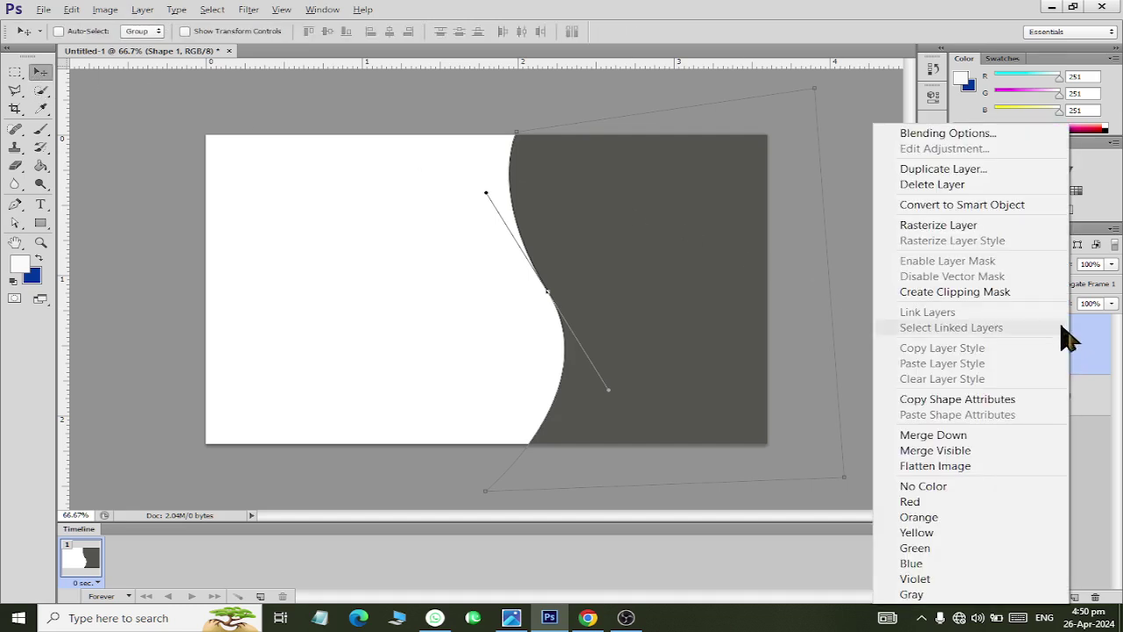
pyautogui.click(1018, 226)
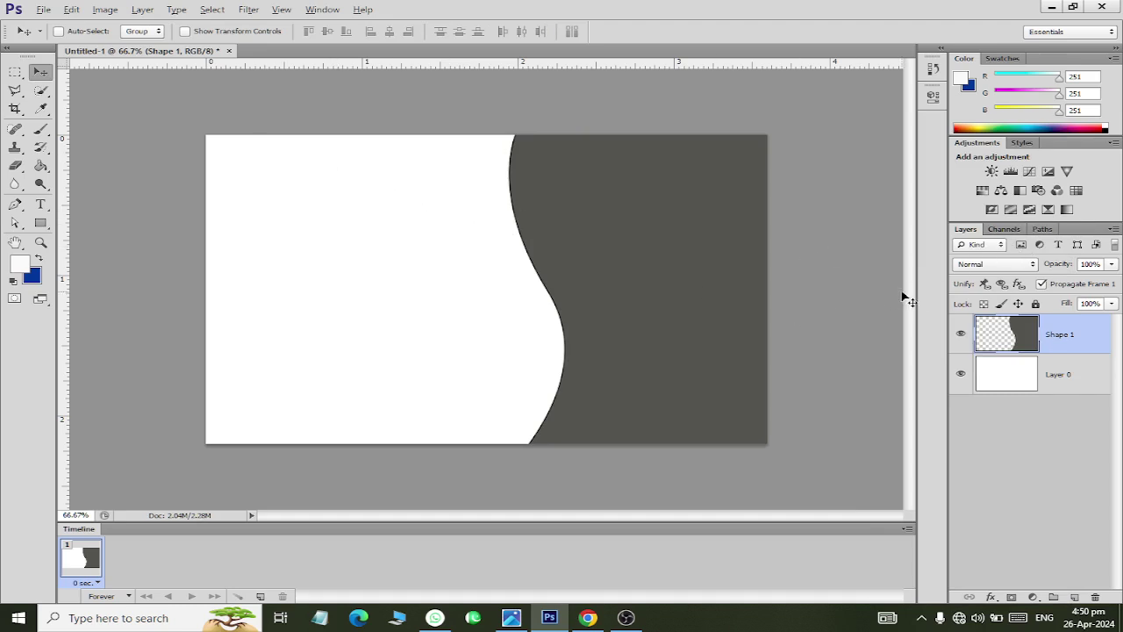
pyautogui.hotkey('alt', 'Tab')
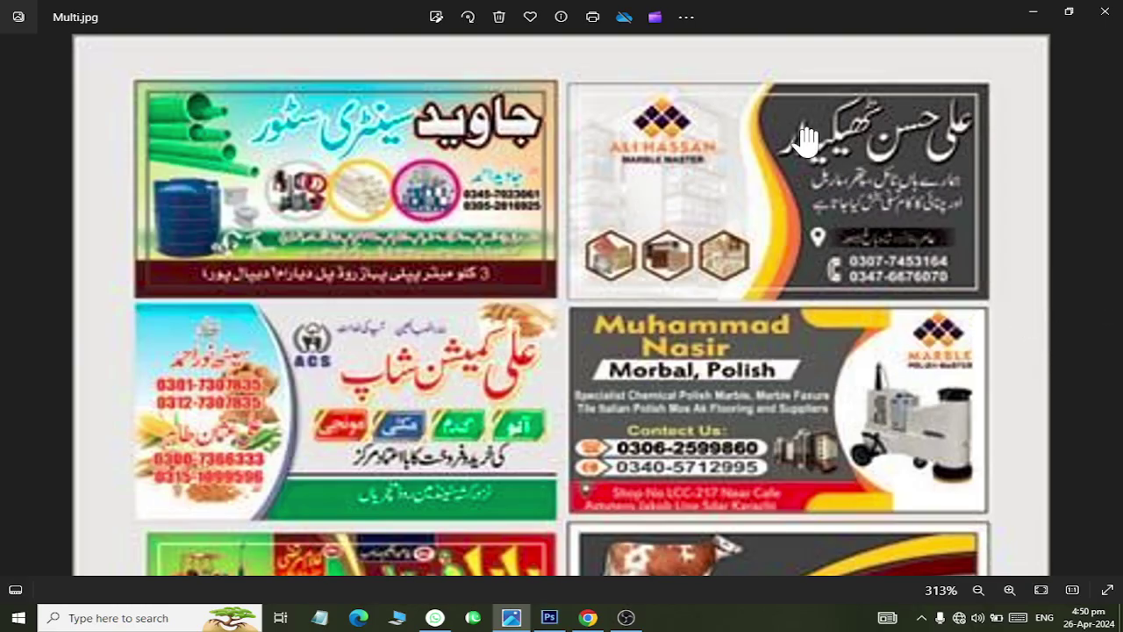
pyautogui.hotkey('alt', 'Tab')
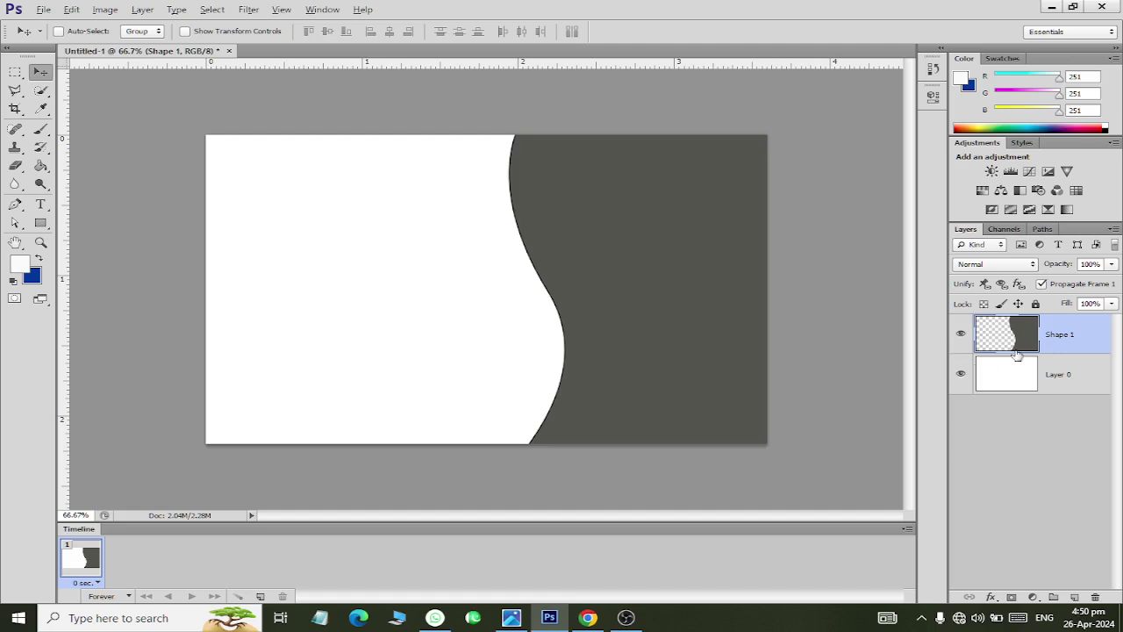
pyautogui.hotkey('ctrl', 'j')
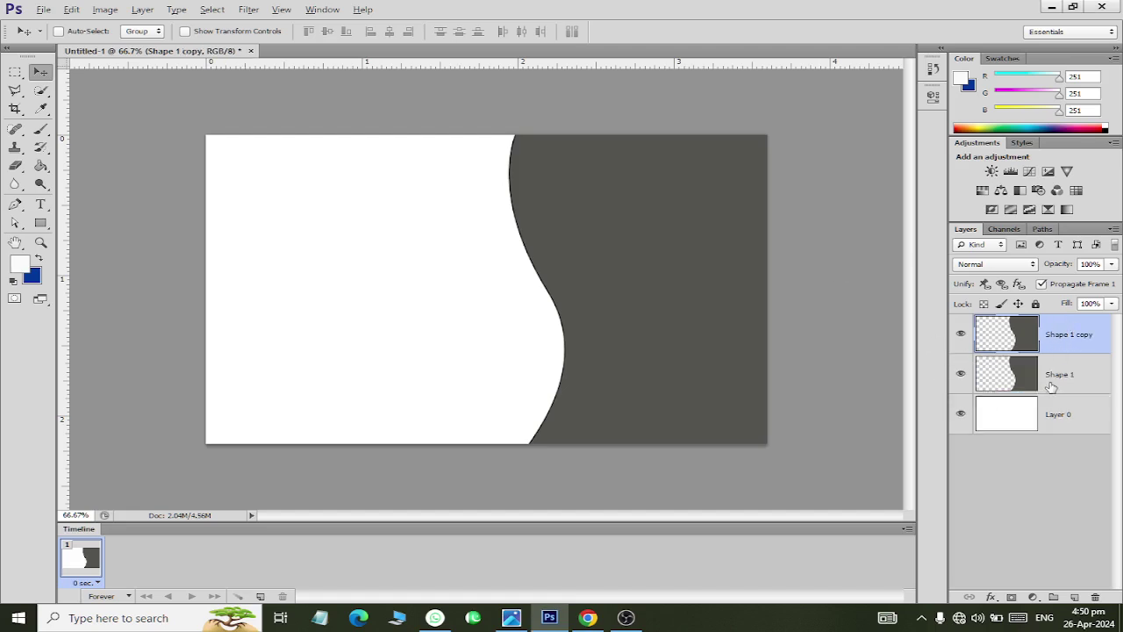
pyautogui.click(1025, 374)
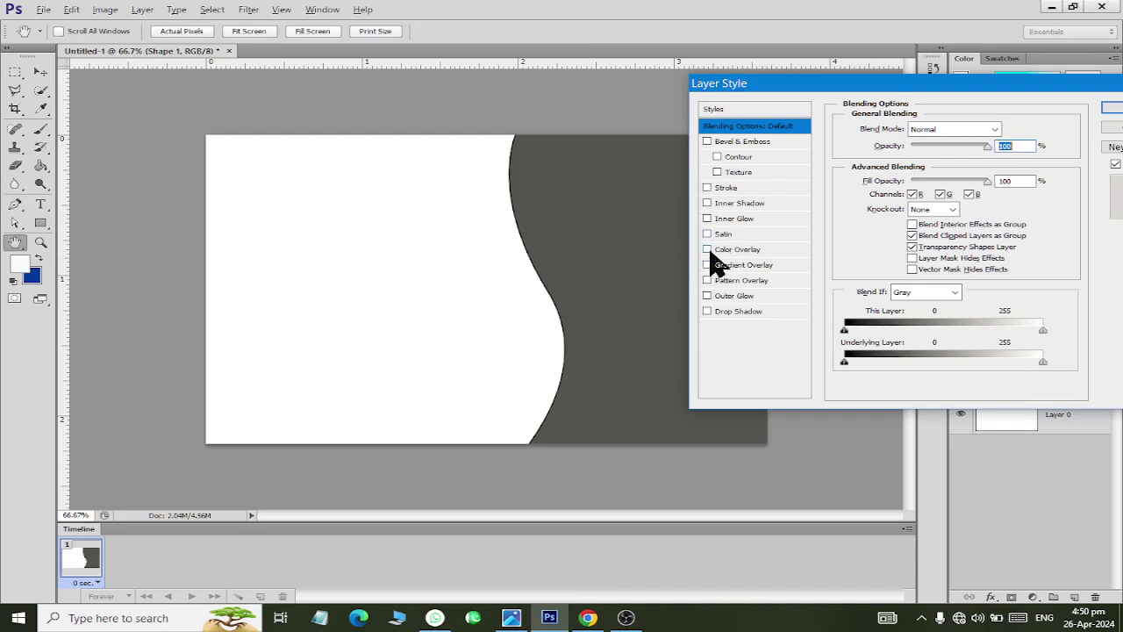
# Step: Give Shape 1 an orange Color Overlay layer style
pyautogui.click(730, 250)
pyautogui.click(1009, 129)
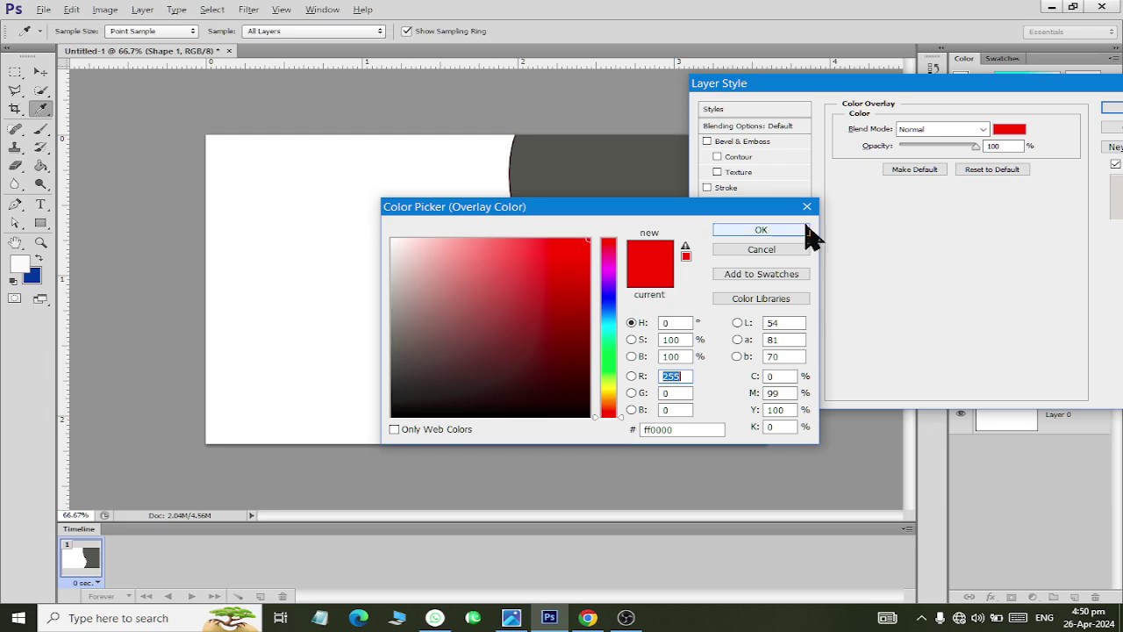
pyautogui.click(614, 399)
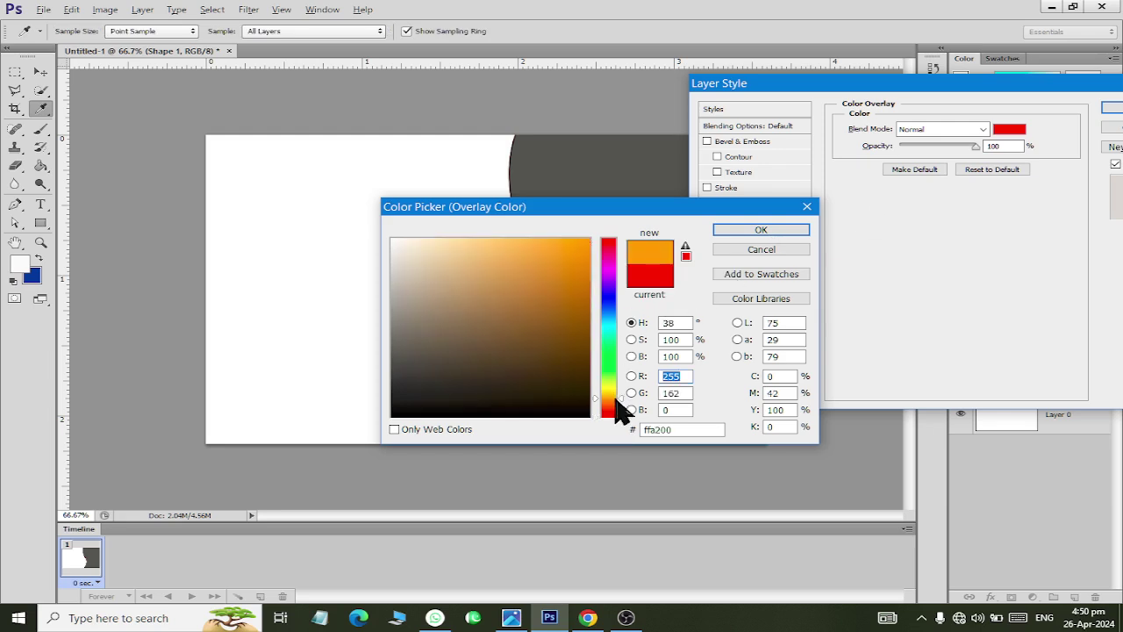
pyautogui.click(741, 231)
pyautogui.click(1110, 107)
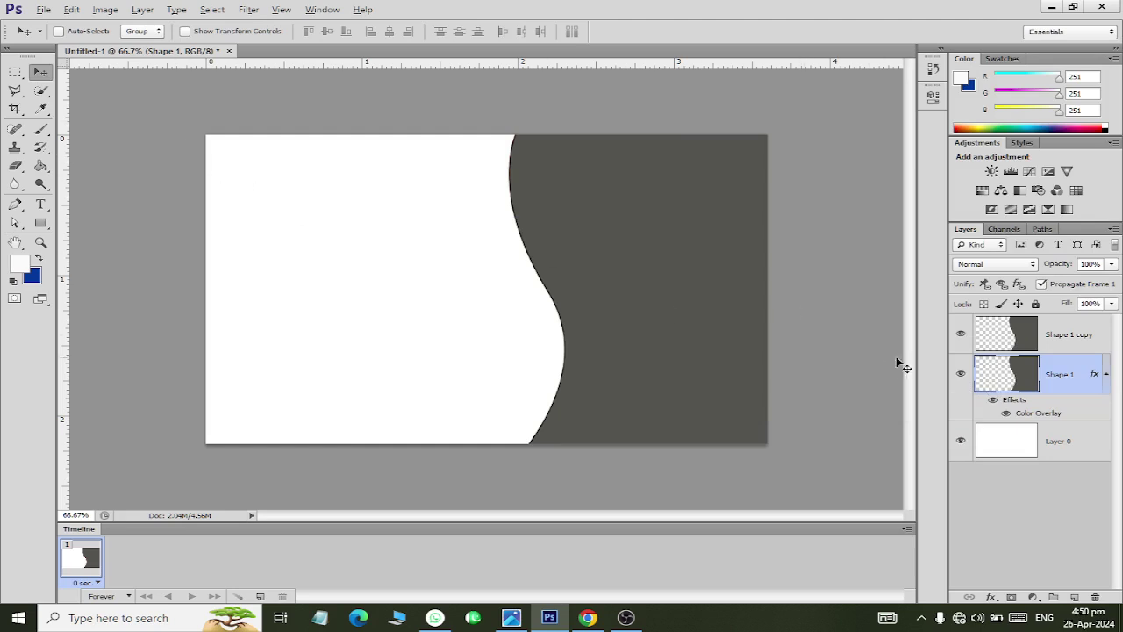
# Step: Nudge Shape 1 left twice so an orange band shows along the grey panel's edge
pyautogui.press('Left')
pyautogui.press('Left')
pyautogui.press('Left')
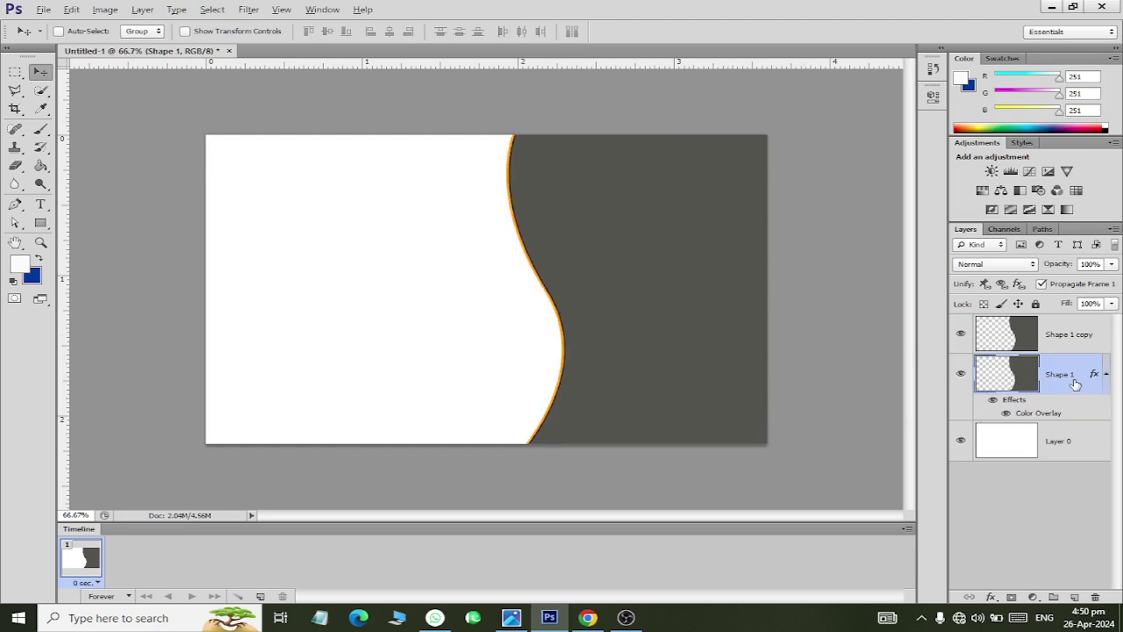
pyautogui.press('Left')
pyautogui.press('Left')
pyautogui.press('Left')
pyautogui.press('Left')
pyautogui.press('Left')
pyautogui.press('Left')
pyautogui.press('Left')
pyautogui.press('Left')
pyautogui.press('Left')
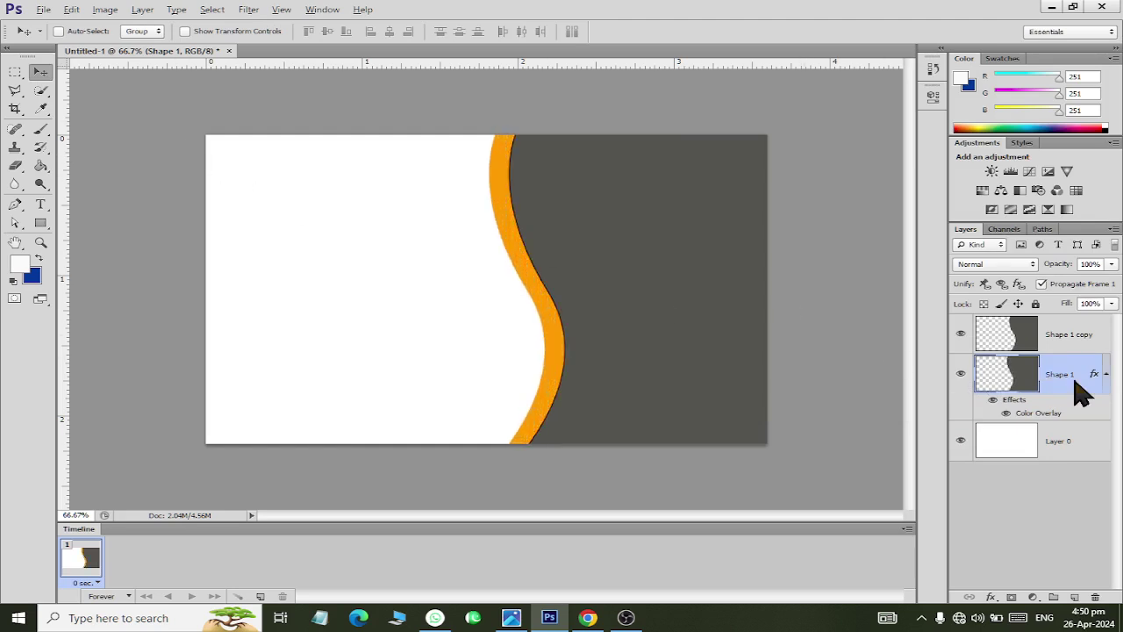
pyautogui.hotkey('alt', 'Tab')
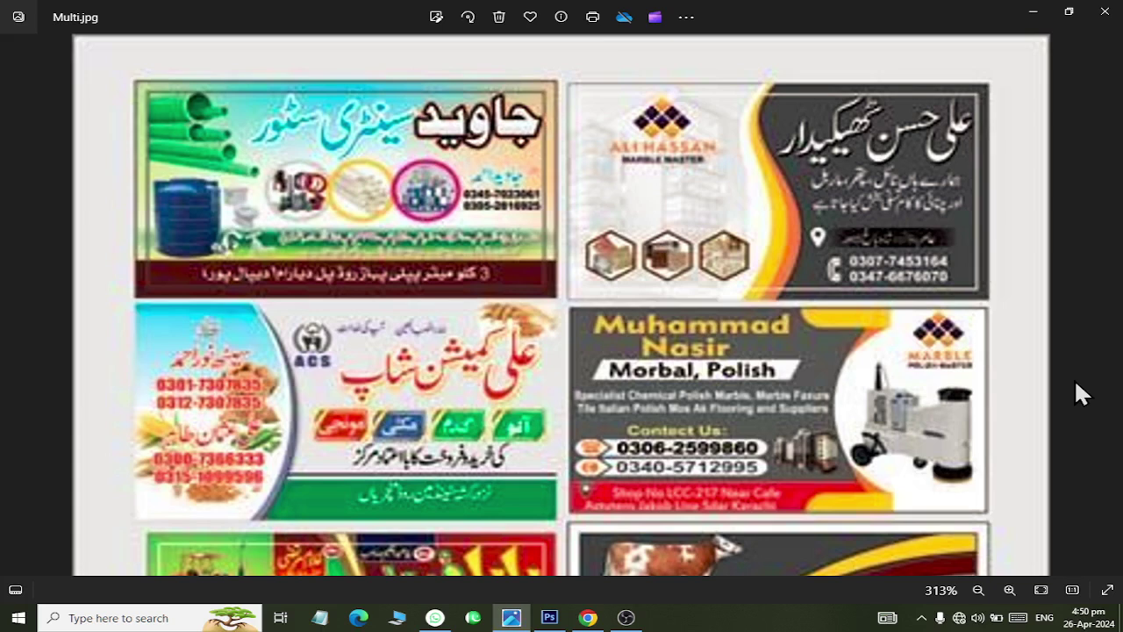
pyautogui.moveTo(1108, 304)
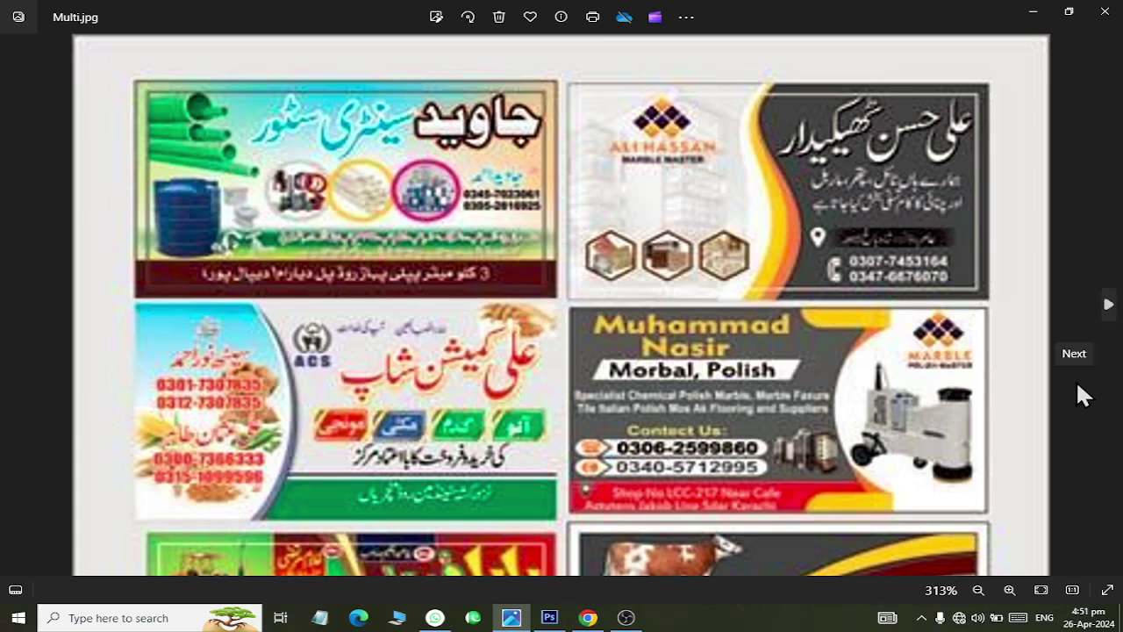
pyautogui.hotkey('alt', 'Tab')
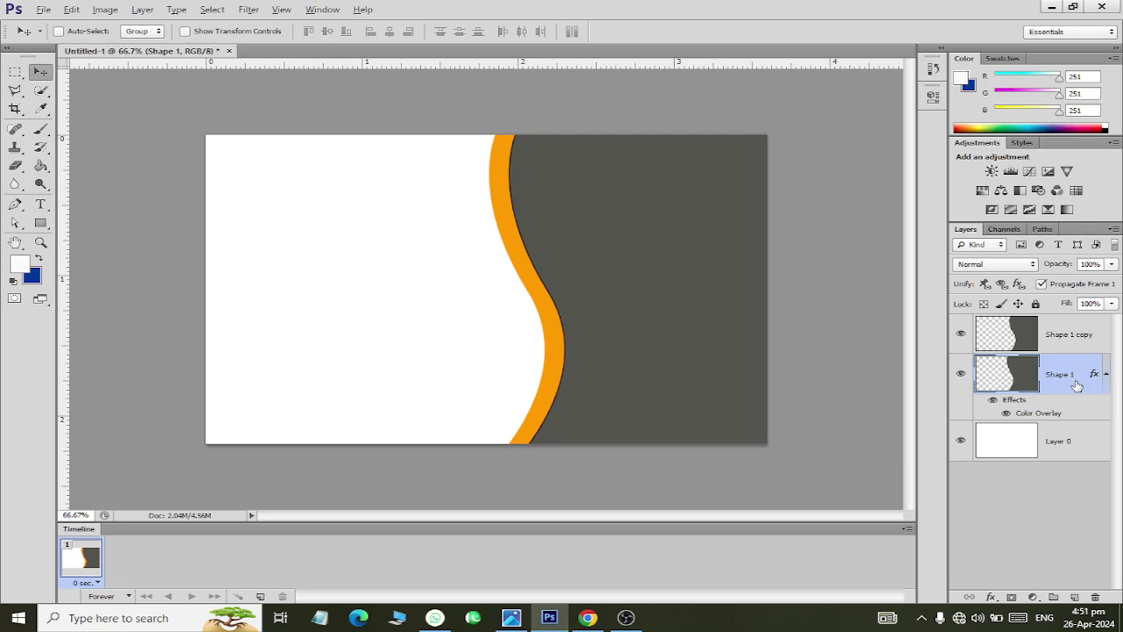
pyautogui.hotkey('ctrl', 't')
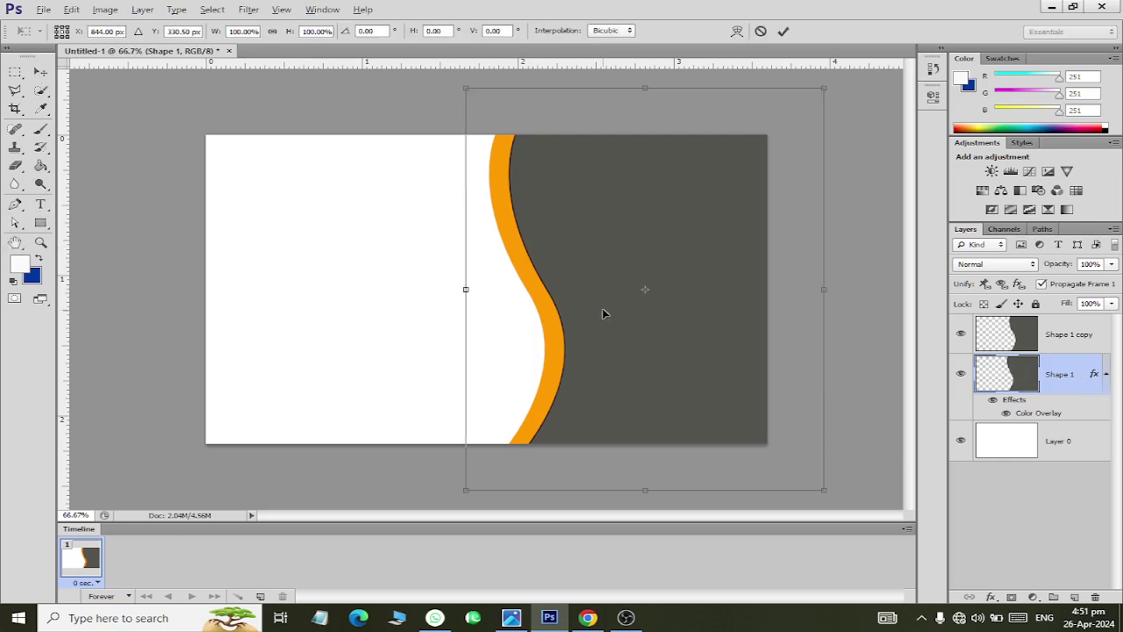
# Step: Rotate the orange band about 4.6° around its top, apply it, and nudge it right twice
pyautogui.moveTo(649, 290); pyautogui.dragTo(517, 140)
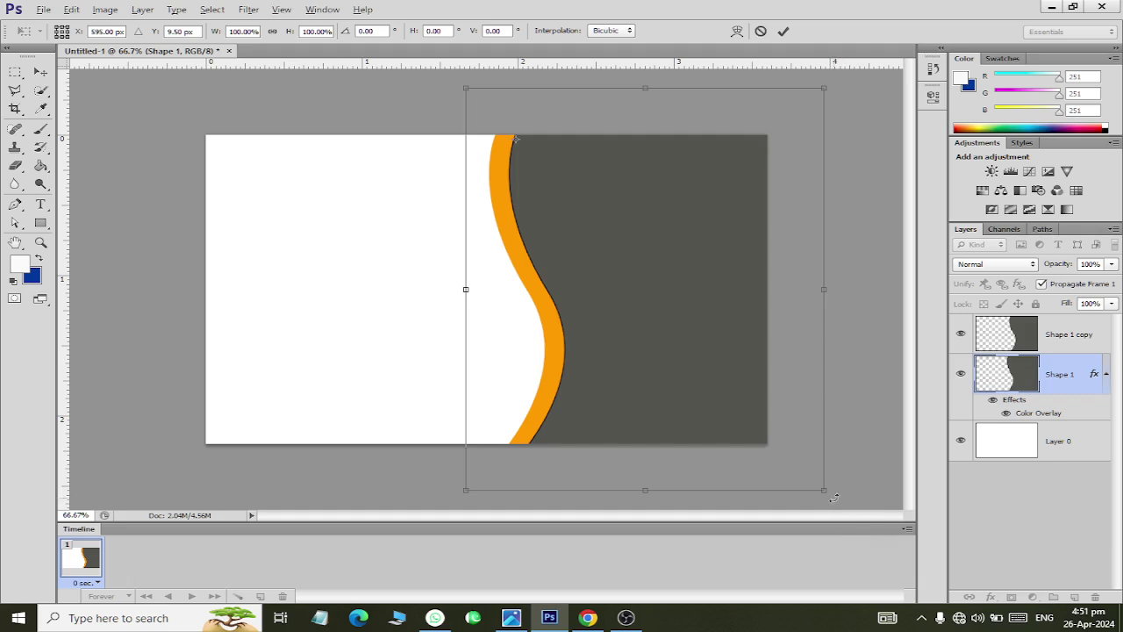
pyautogui.moveTo(835, 499); pyautogui.dragTo(788, 516)
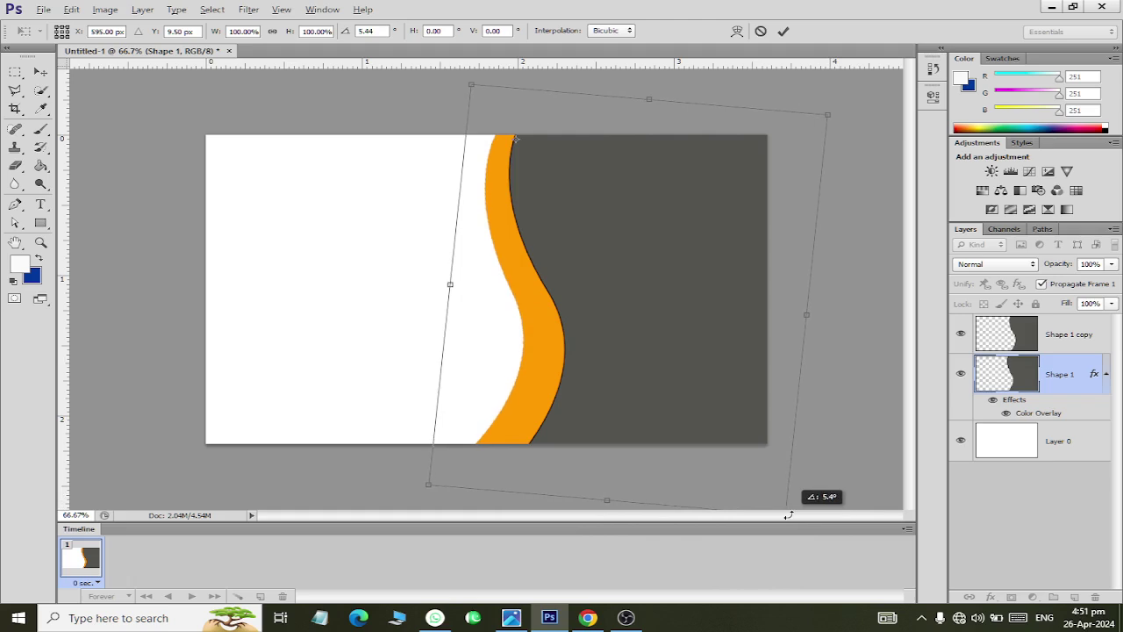
pyautogui.click(40, 71)
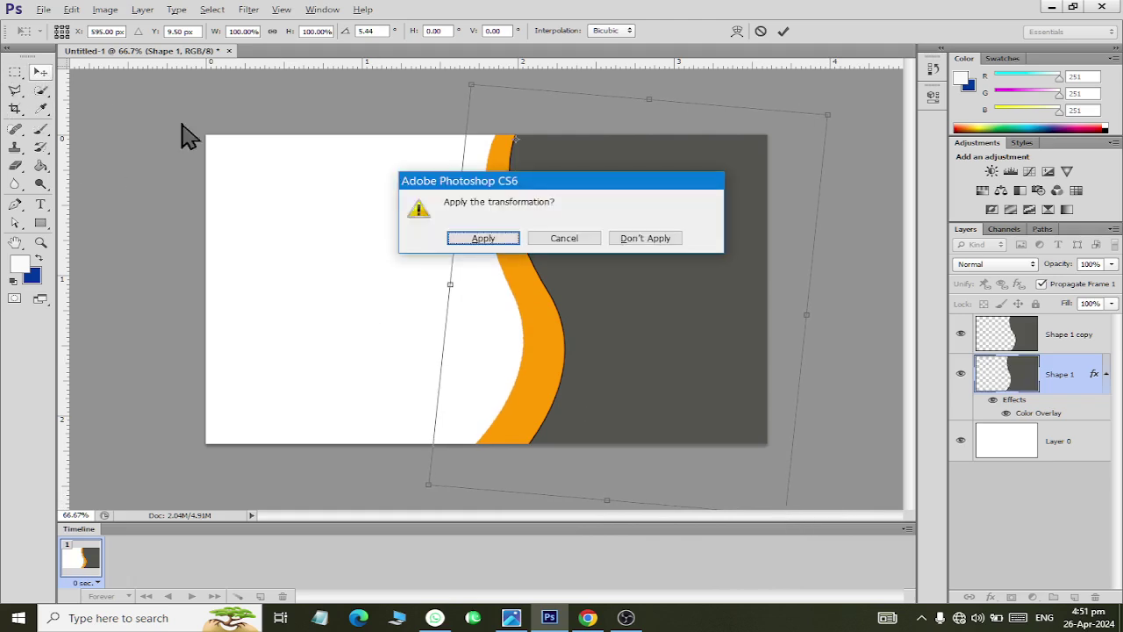
pyautogui.click(485, 242)
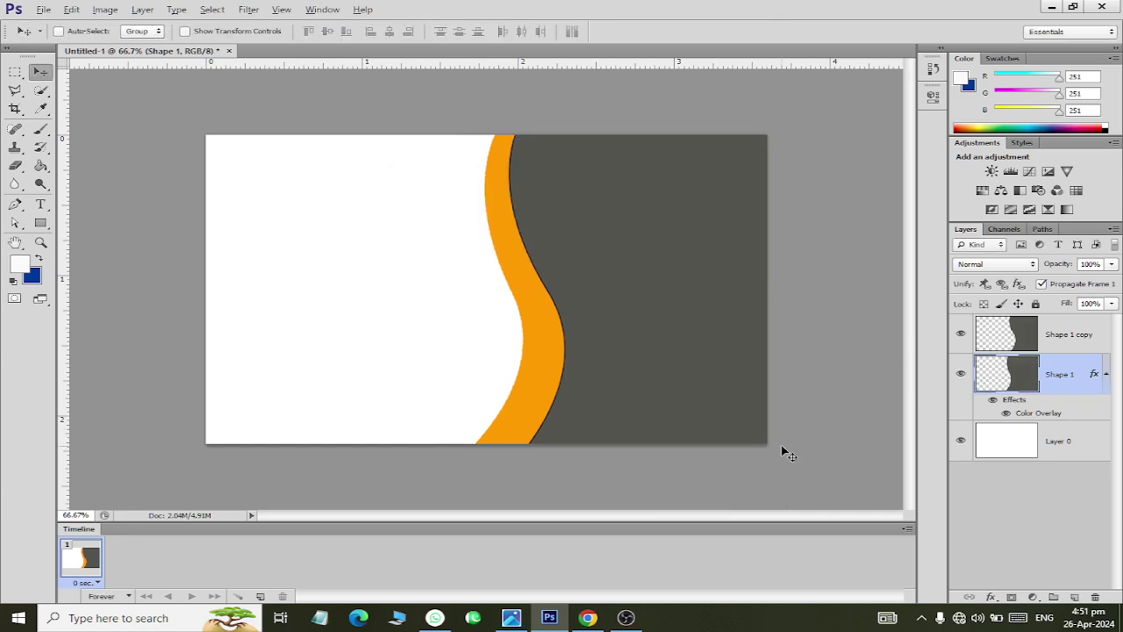
pyautogui.press('Right')
pyautogui.press('Right')
pyautogui.press('Right')
pyautogui.press('Right')
pyautogui.press('Right')
pyautogui.press('Right')
pyautogui.press('Right')
pyautogui.press('Right')
pyautogui.press('Right')
pyautogui.press('Right')
pyautogui.press('Right')
pyautogui.press('Right')
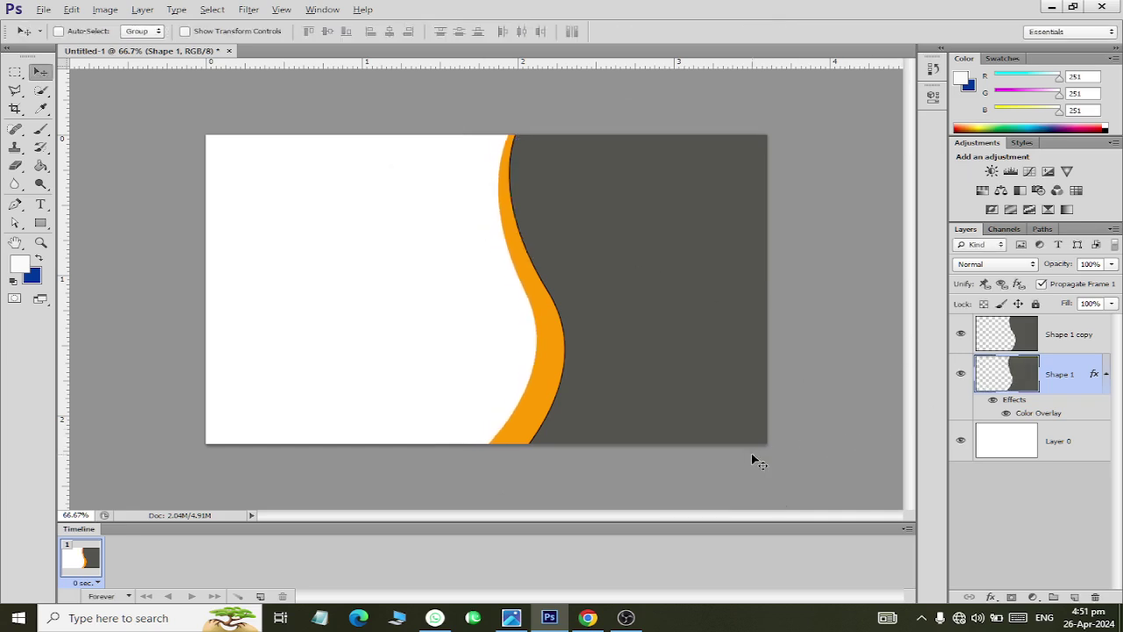
pyautogui.press('Right')
pyautogui.press('Right')
pyautogui.press('Right')
pyautogui.press('Right')
pyautogui.press('Right')
pyautogui.press('Right')
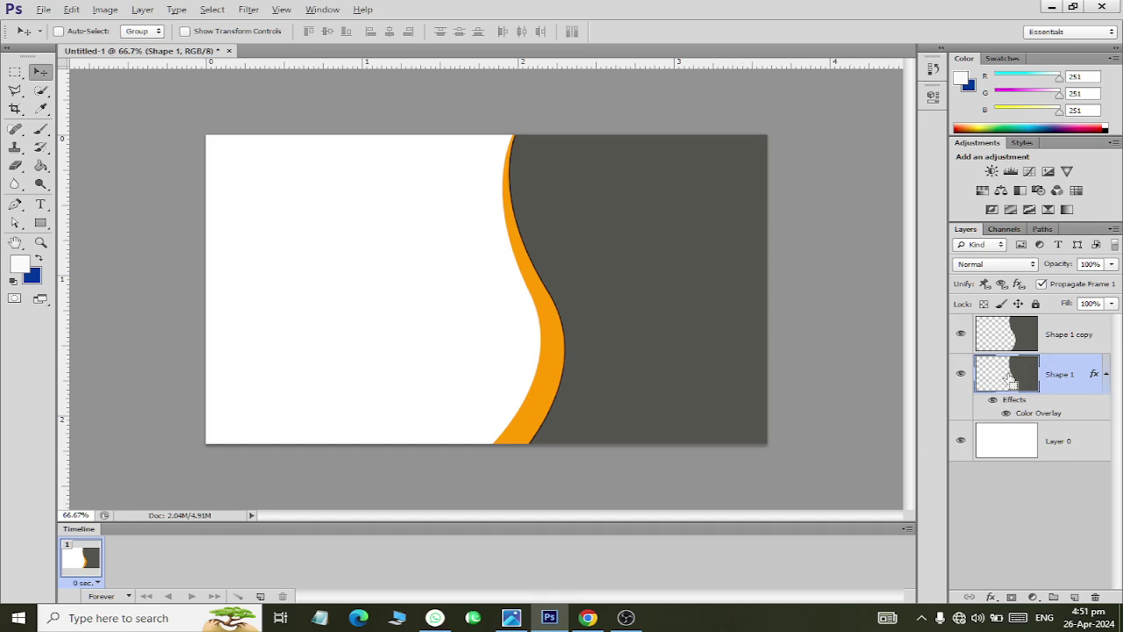
# Step: Duplicate the Shape 1 layer and open the original's Color Overlay settings
pyautogui.moveTo(1009, 379); pyautogui.dragTo(801, 451)
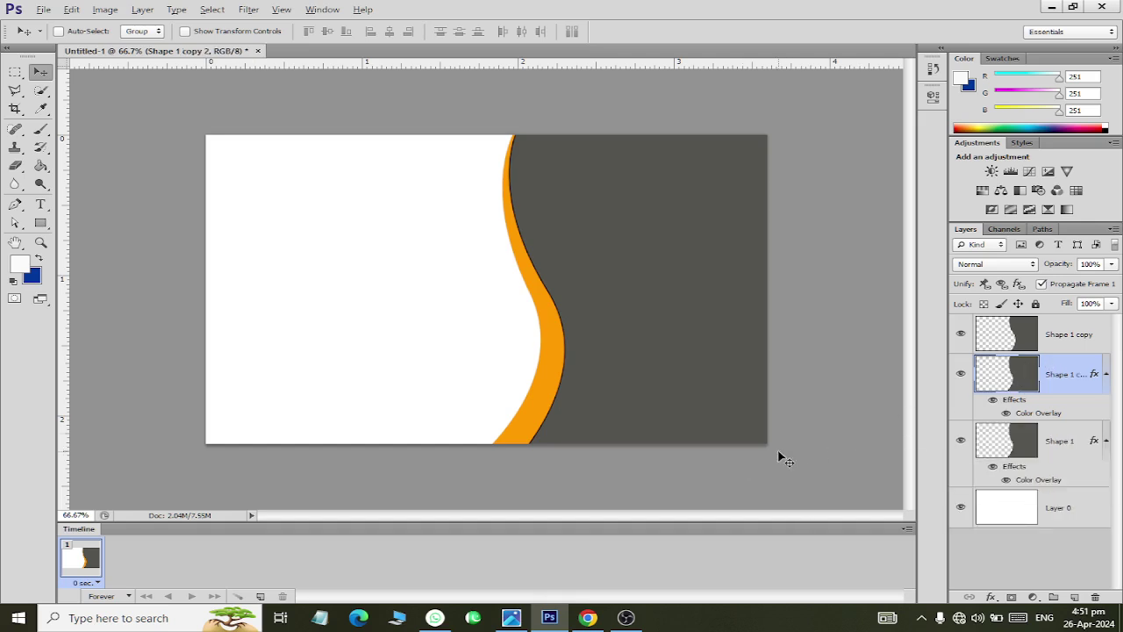
pyautogui.click(1028, 448)
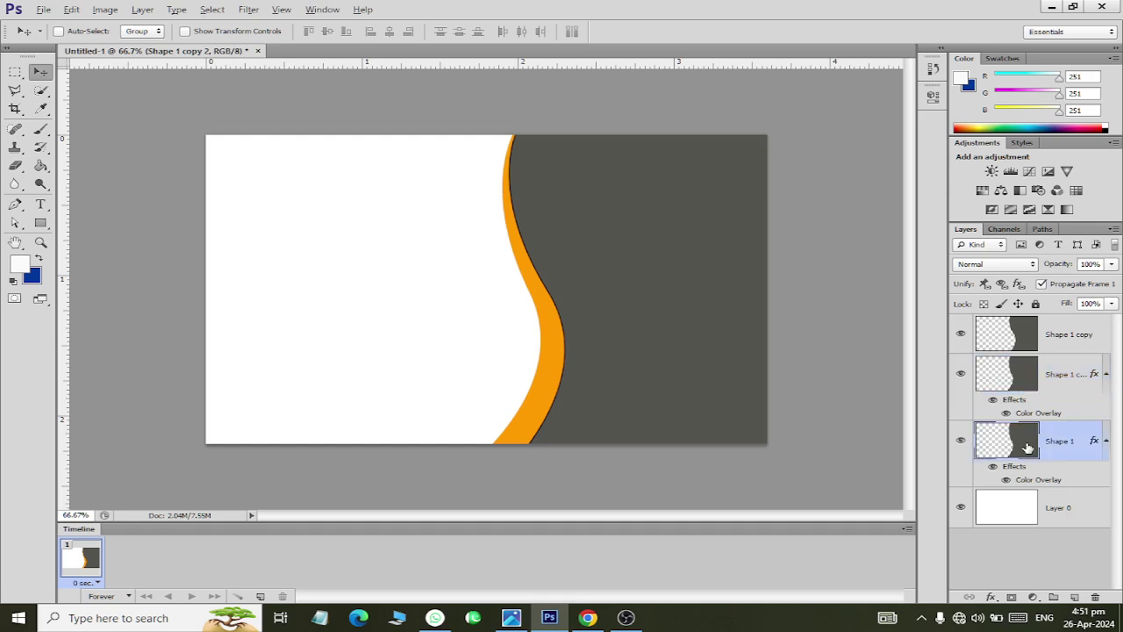
pyautogui.doubleClick(1015, 466)
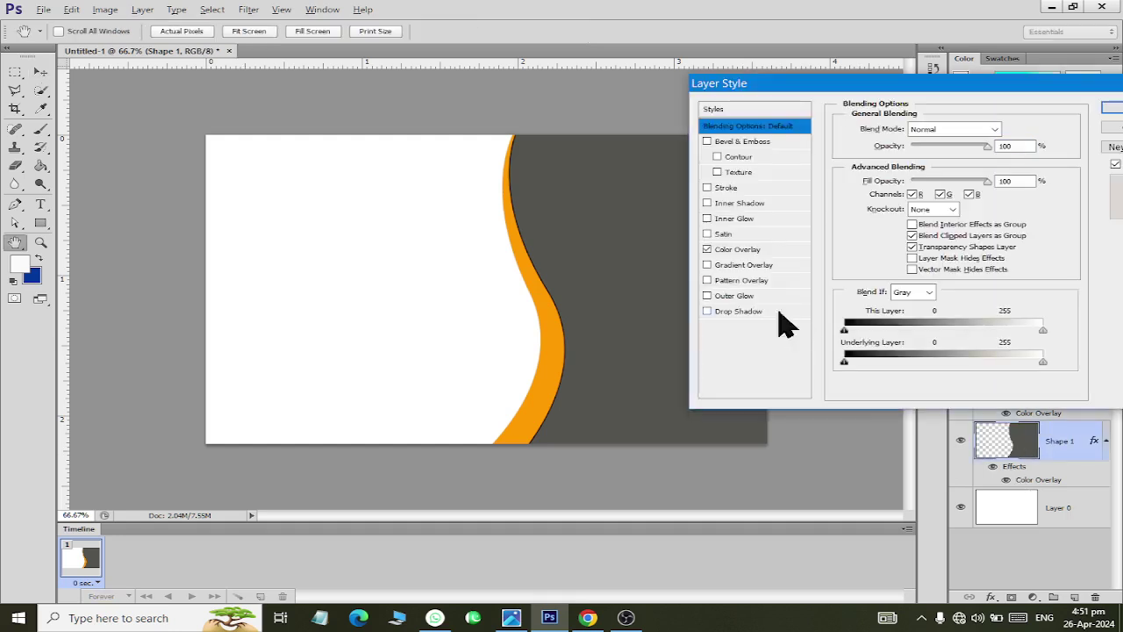
pyautogui.click(735, 251)
pyautogui.hotkey('alt', 'Tab')
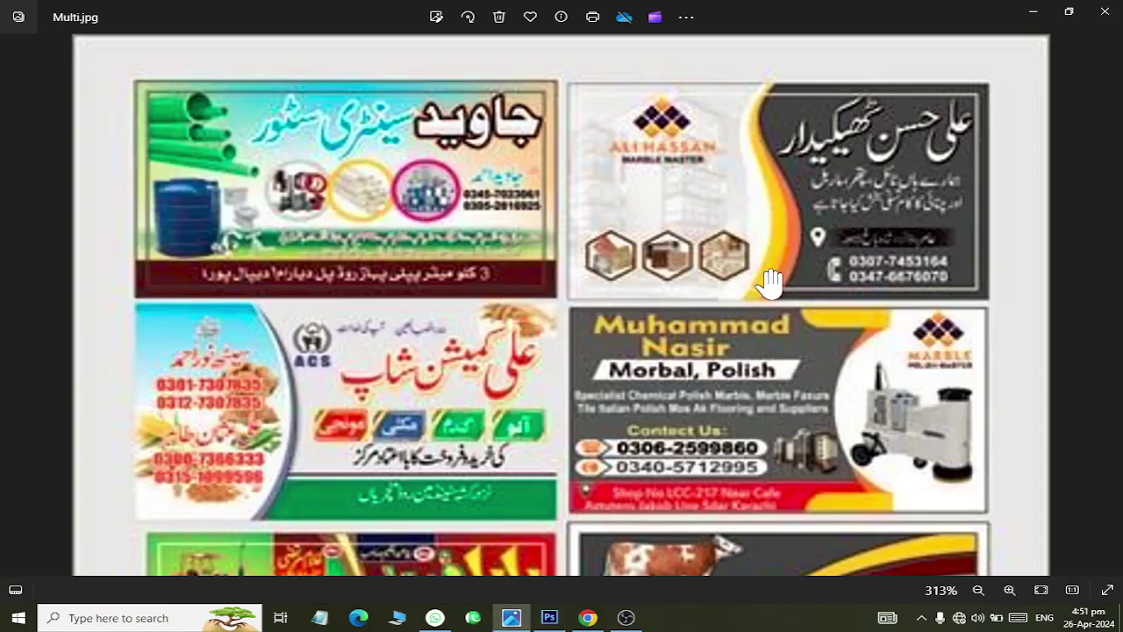
pyautogui.hotkey('alt', 'Tab')
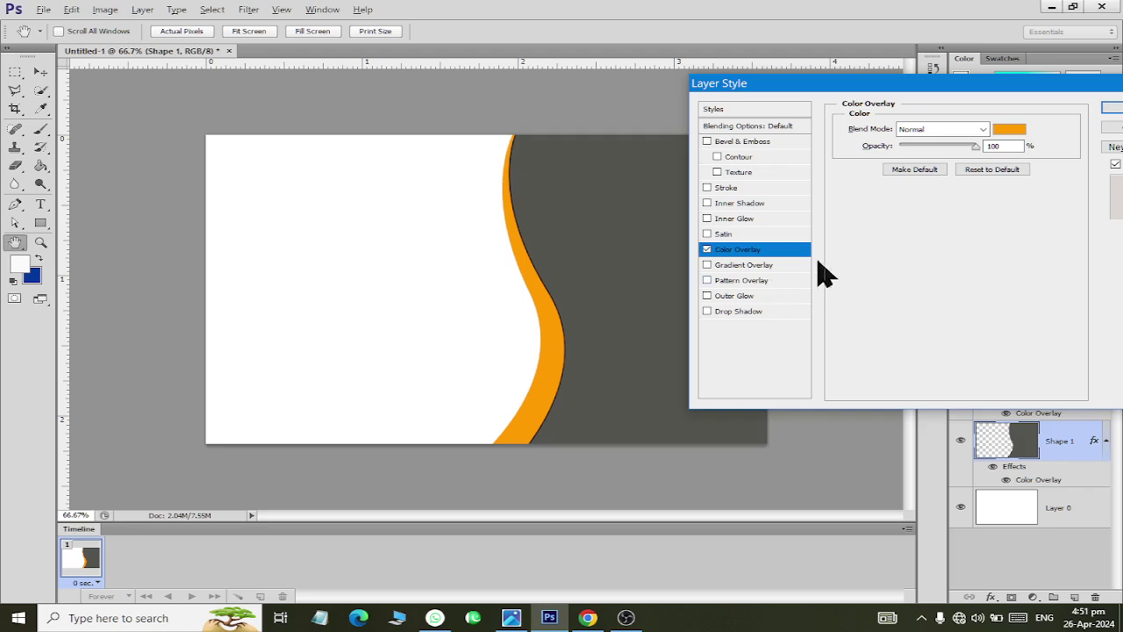
# Step: Change Shape 1's colour overlay to a pale yellow
pyautogui.click(1009, 129)
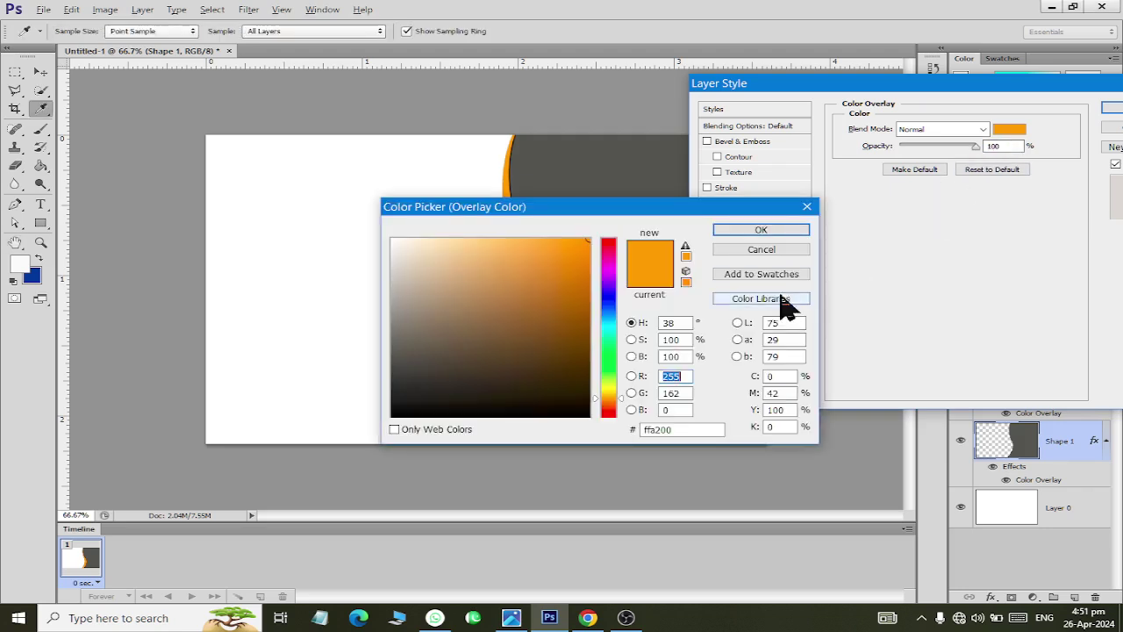
pyautogui.click(494, 239)
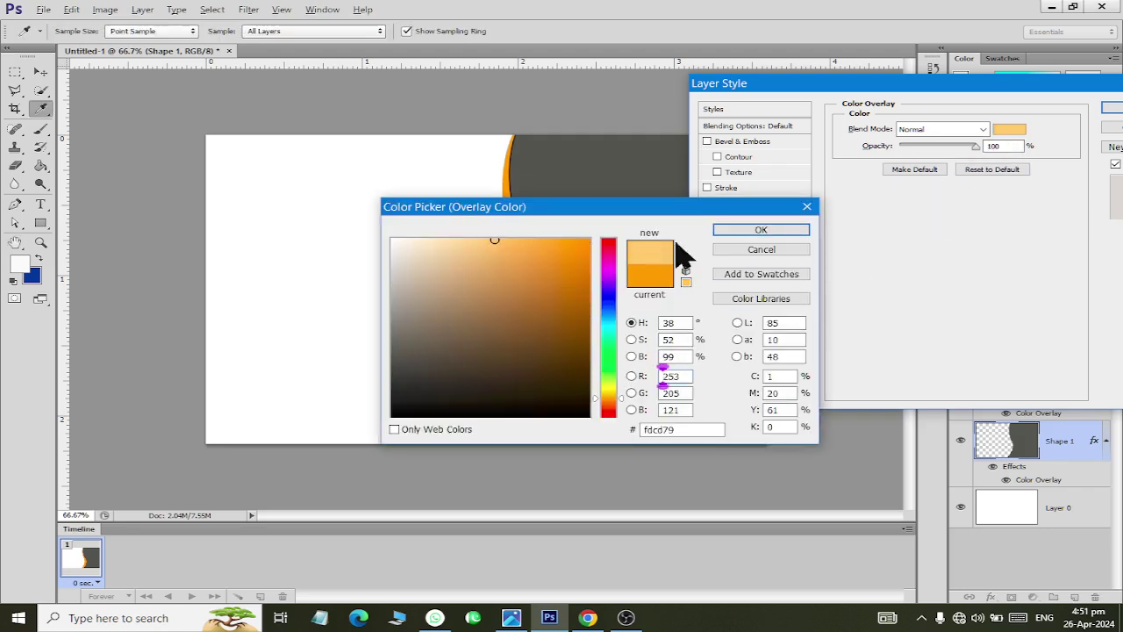
pyautogui.click(508, 242)
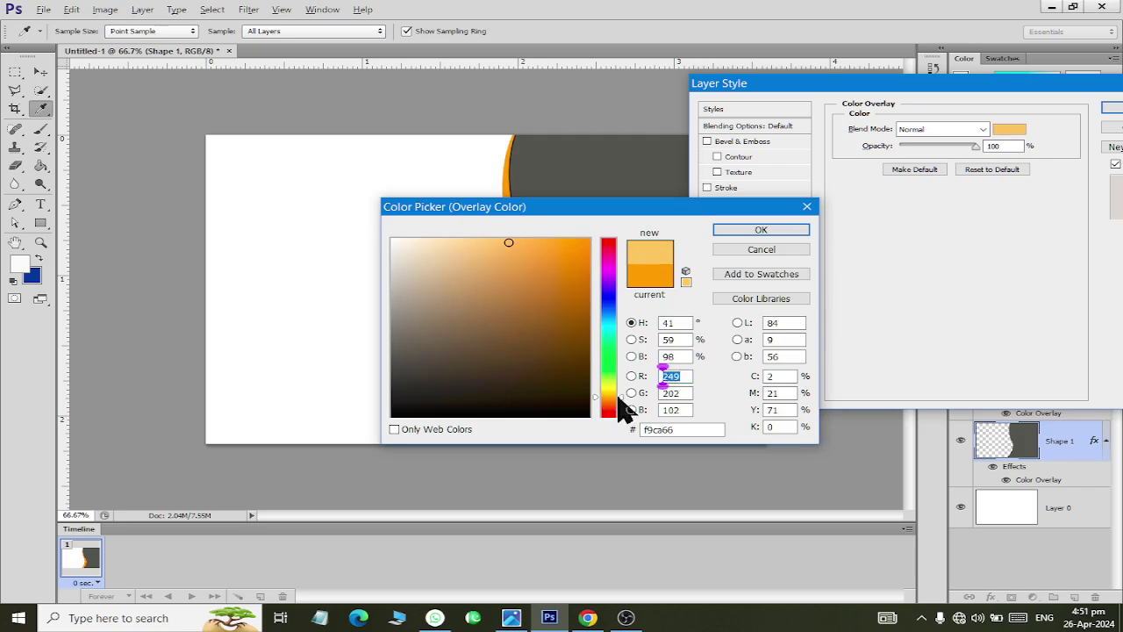
pyautogui.moveTo(621, 400); pyautogui.dragTo(620, 394)
pyautogui.click(752, 231)
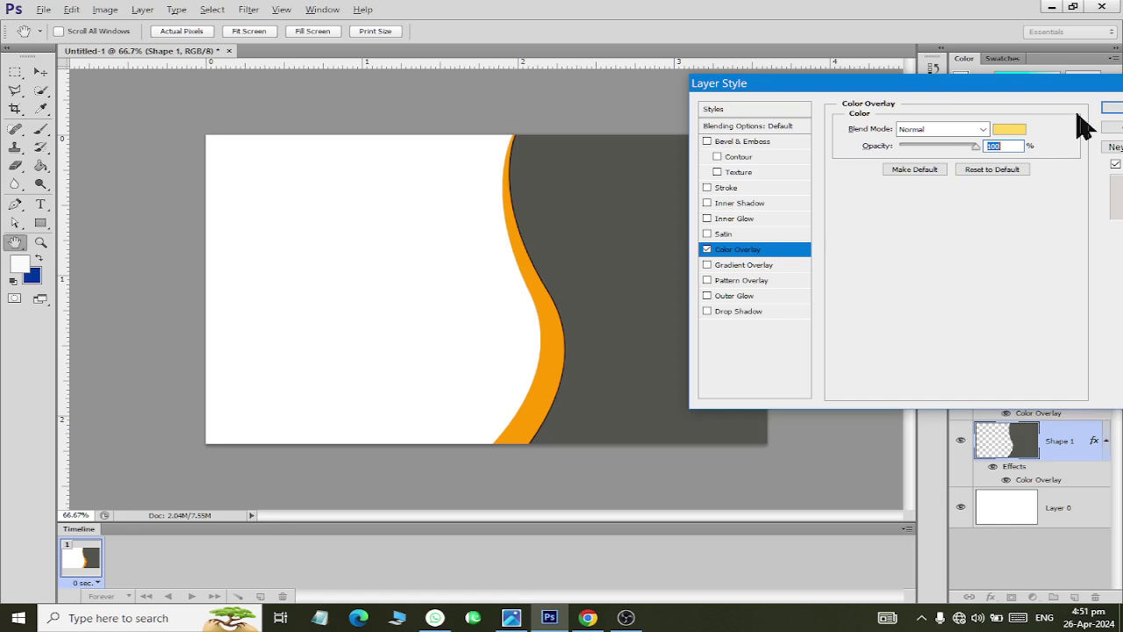
pyautogui.click(1110, 107)
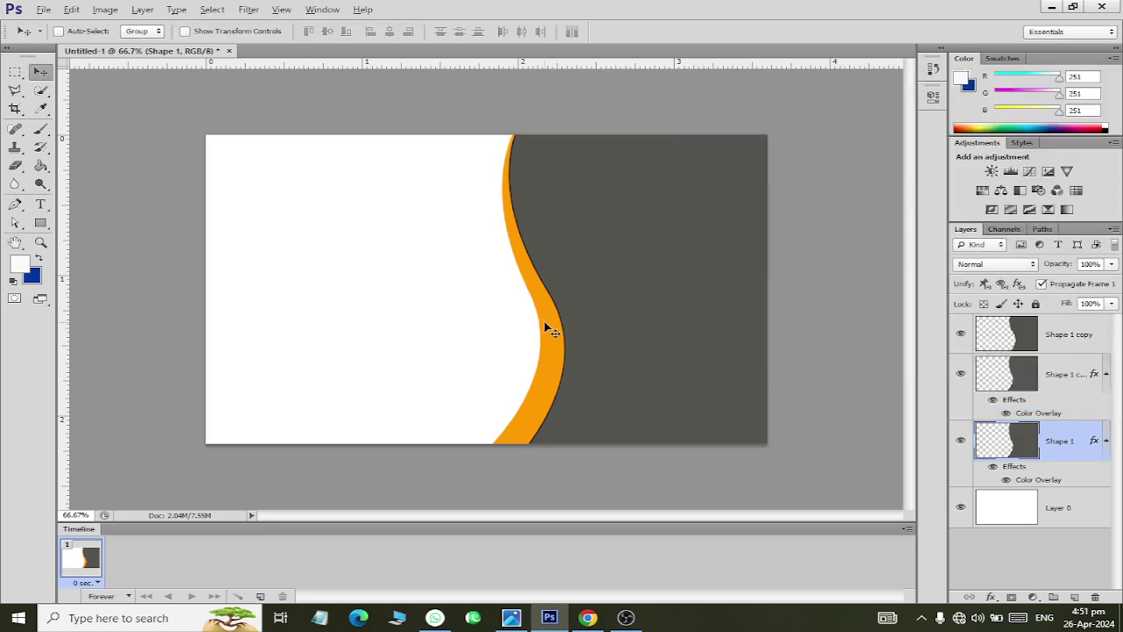
# Step: Nudge the yellow band left to reveal a narrow strip beside the orange band
pyautogui.press('Left')
pyautogui.press('Left')
pyautogui.press('Left')
pyautogui.press('Left')
pyautogui.press('Left')
pyautogui.press('Left')
pyautogui.press('Left')
pyautogui.press('Left')
pyautogui.press('Left')
pyautogui.press('Left')
pyautogui.press('Left')
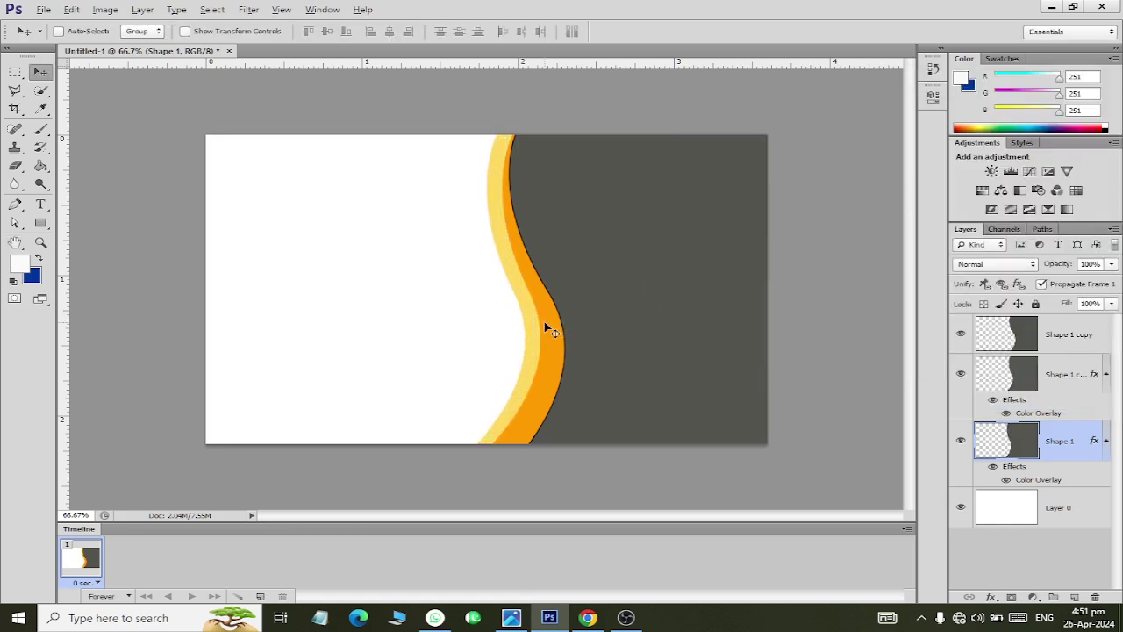
pyautogui.press('Left')
pyautogui.press('Left')
pyautogui.press('Left')
pyautogui.press('Left')
pyautogui.press('Right')
pyautogui.press('Right')
pyautogui.press('Right')
pyautogui.press('Right')
pyautogui.press('Right')
pyautogui.press('Right')
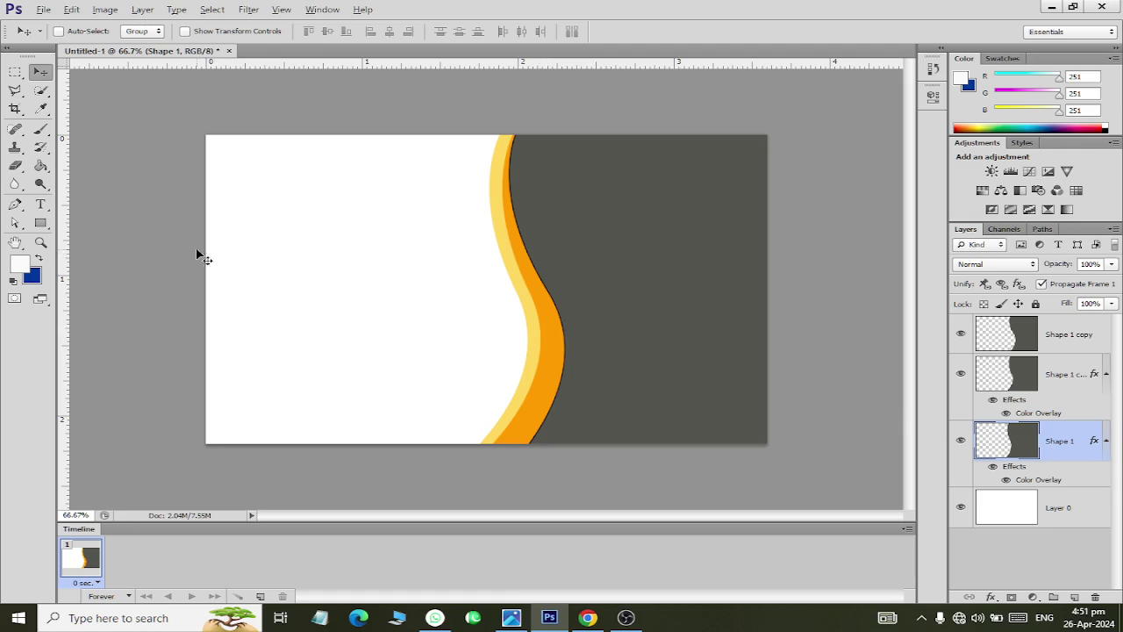
pyautogui.hotkey('ctrl', 't')
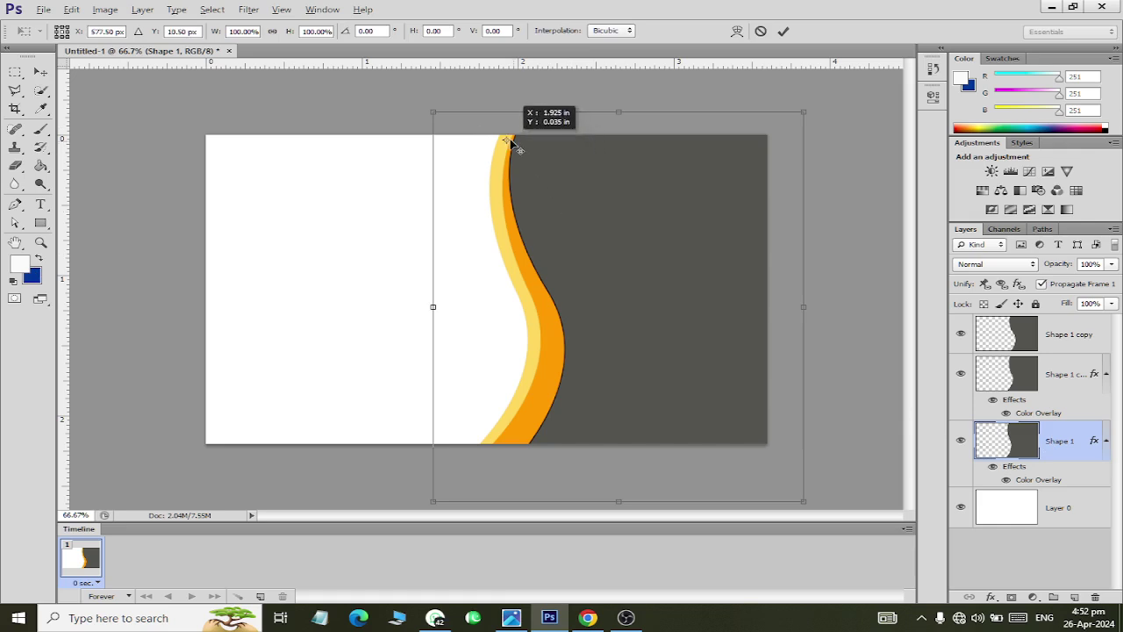
# Step: Rotate the yellow band slightly clockwise around its top and nudge it right twice
pyautogui.moveTo(621, 312); pyautogui.dragTo(502, 138)
pyautogui.moveTo(815, 507); pyautogui.dragTo(788, 518)
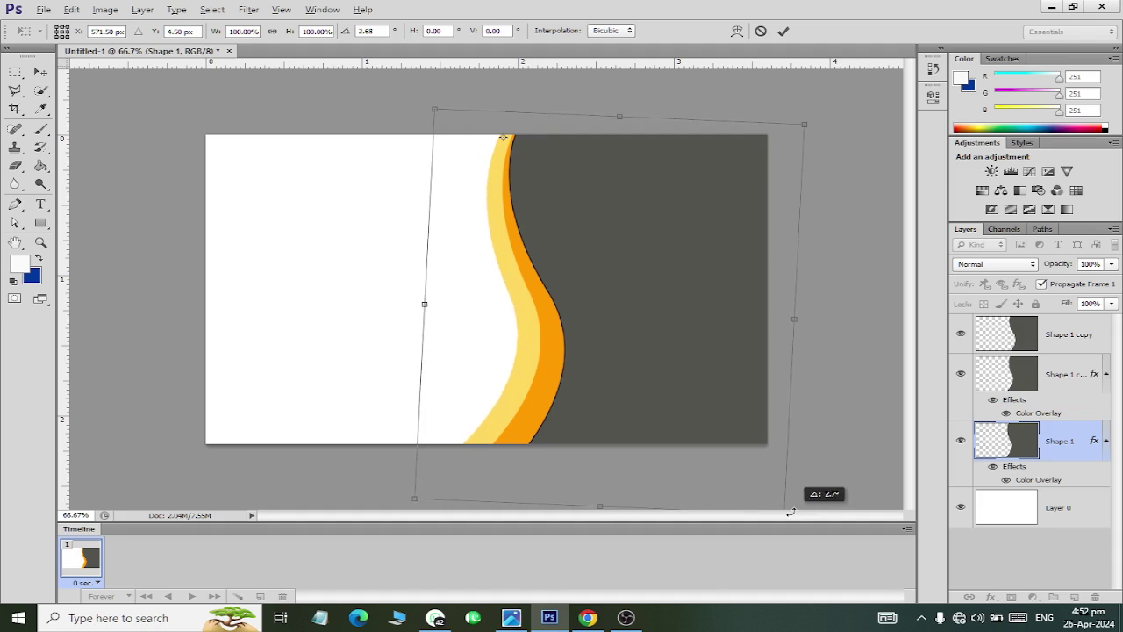
pyautogui.click(40, 71)
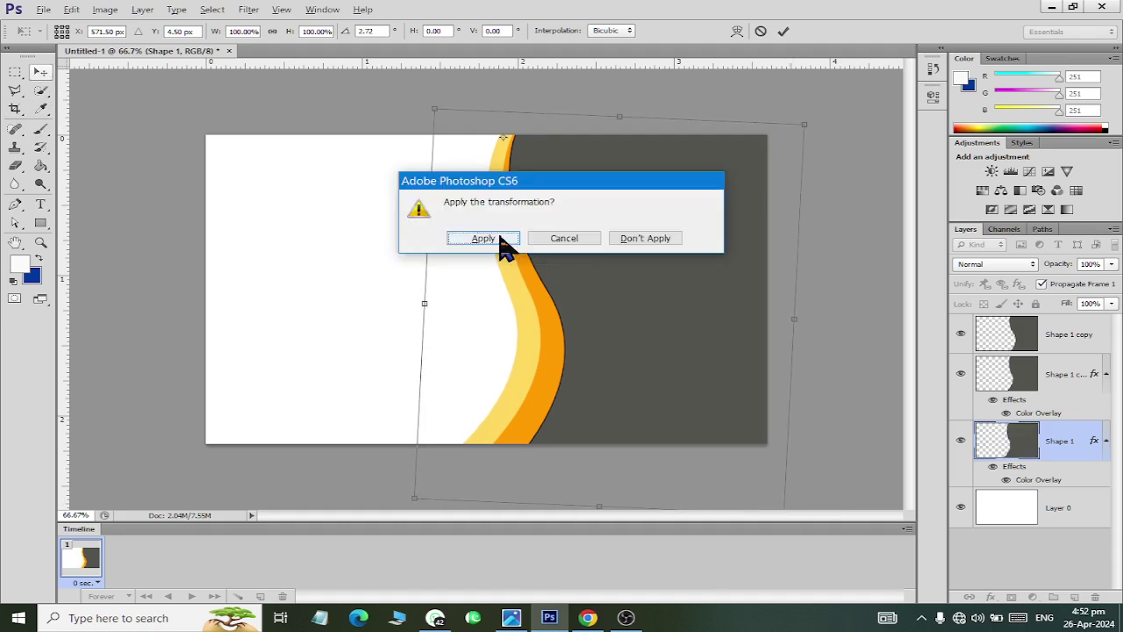
pyautogui.click(501, 242)
pyautogui.press('Right')
pyautogui.press('Right')
pyautogui.press('Right')
pyautogui.press('Right')
pyautogui.press('Right')
pyautogui.press('Right')
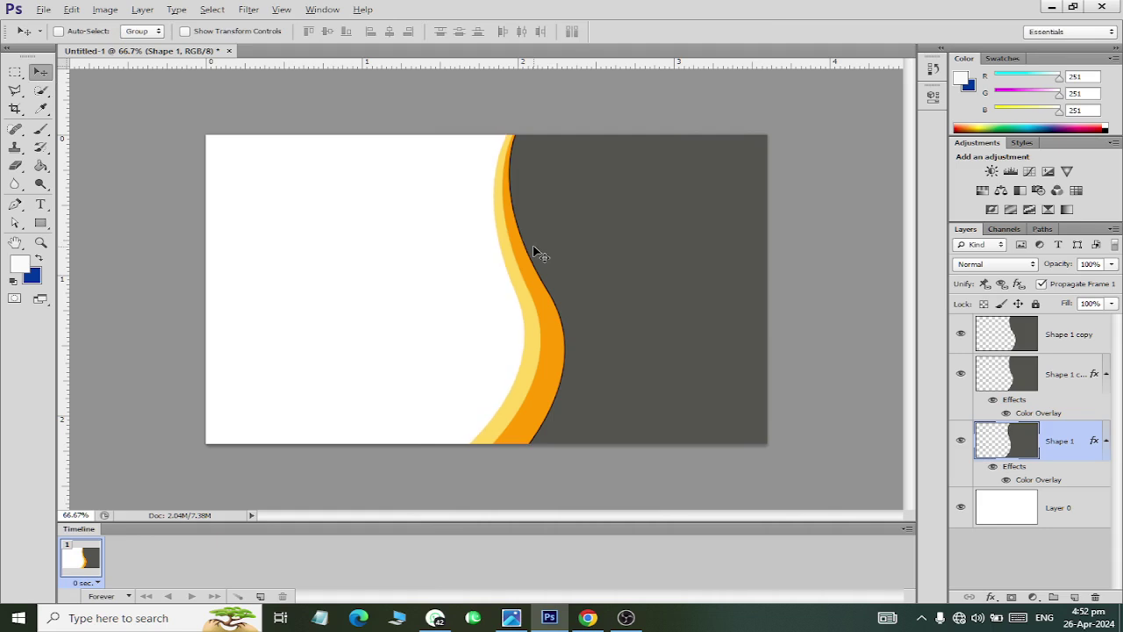
pyautogui.press('Right')
pyautogui.press('Right')
pyautogui.press('Right')
pyautogui.press('Right')
pyautogui.press('Right')
pyautogui.press('Right')
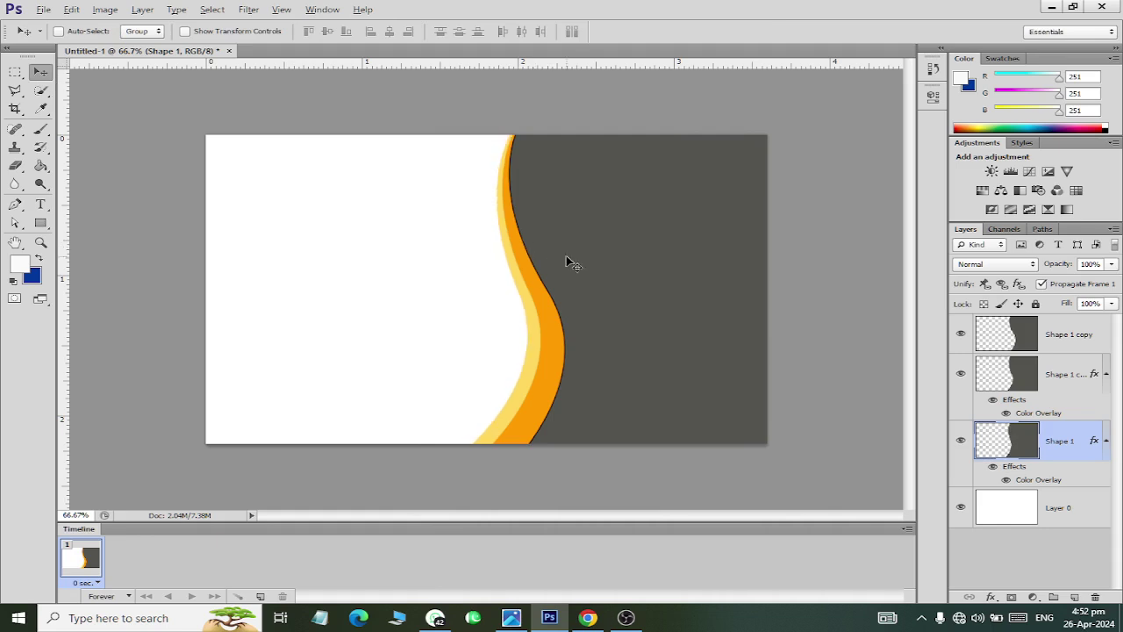
# Step: Compare with the reference cards and nudge the light-yellow band one step left
pyautogui.hotkey('alt', 'Tab')
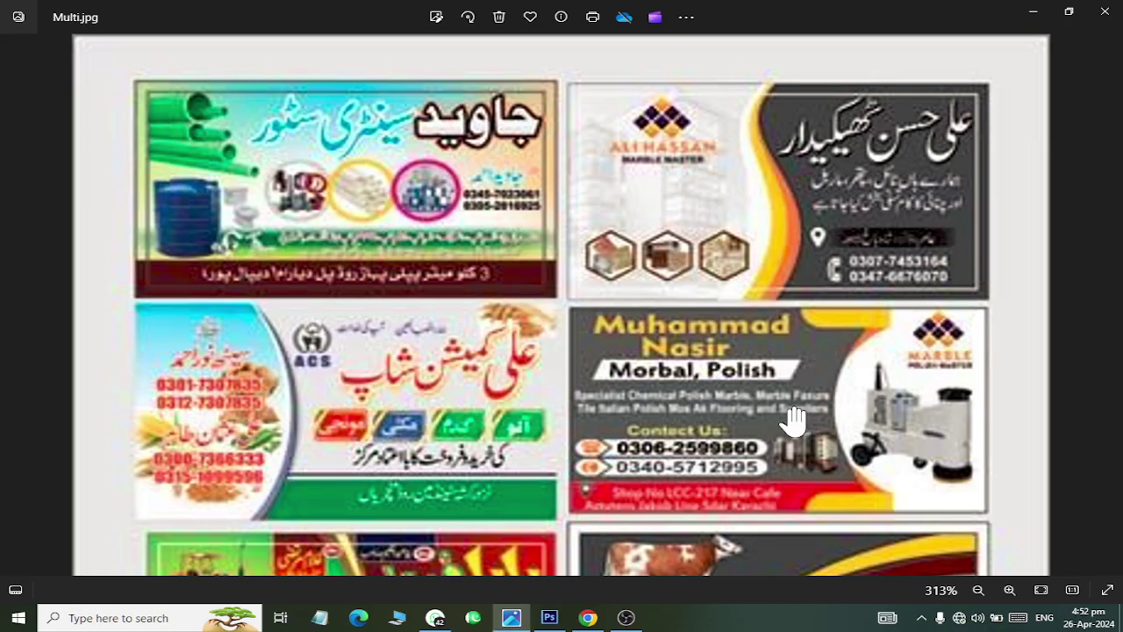
pyautogui.hotkey('alt', 'Tab')
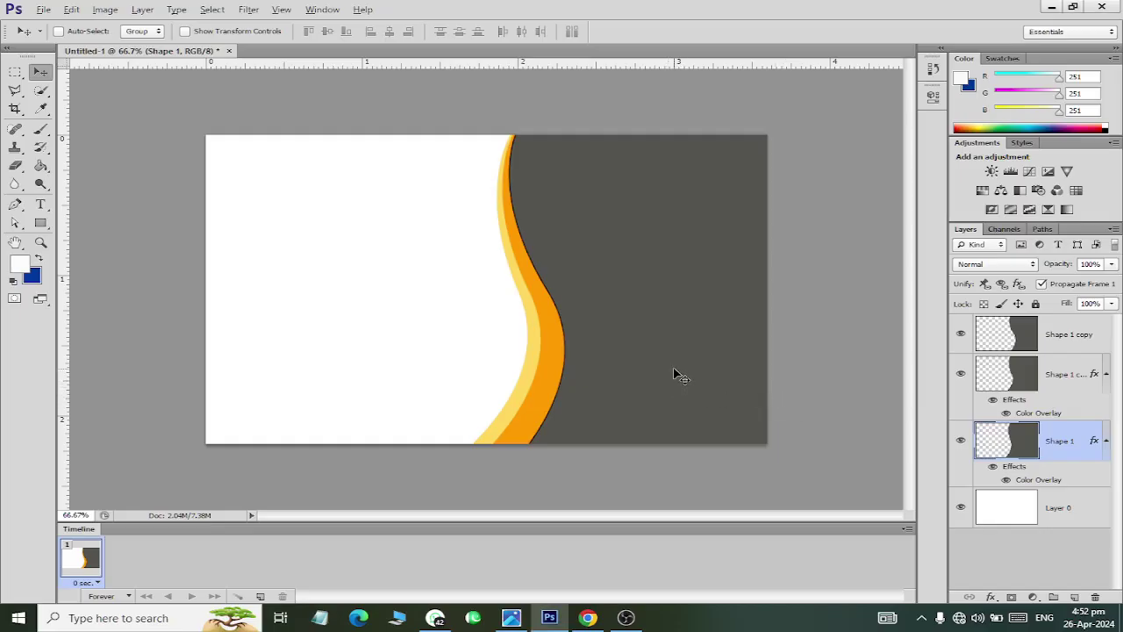
pyautogui.press('Left')
pyautogui.press('Left')
pyautogui.press('Left')
pyautogui.press('Left')
pyautogui.press('Left')
pyautogui.press('Left')
pyautogui.press('Left')
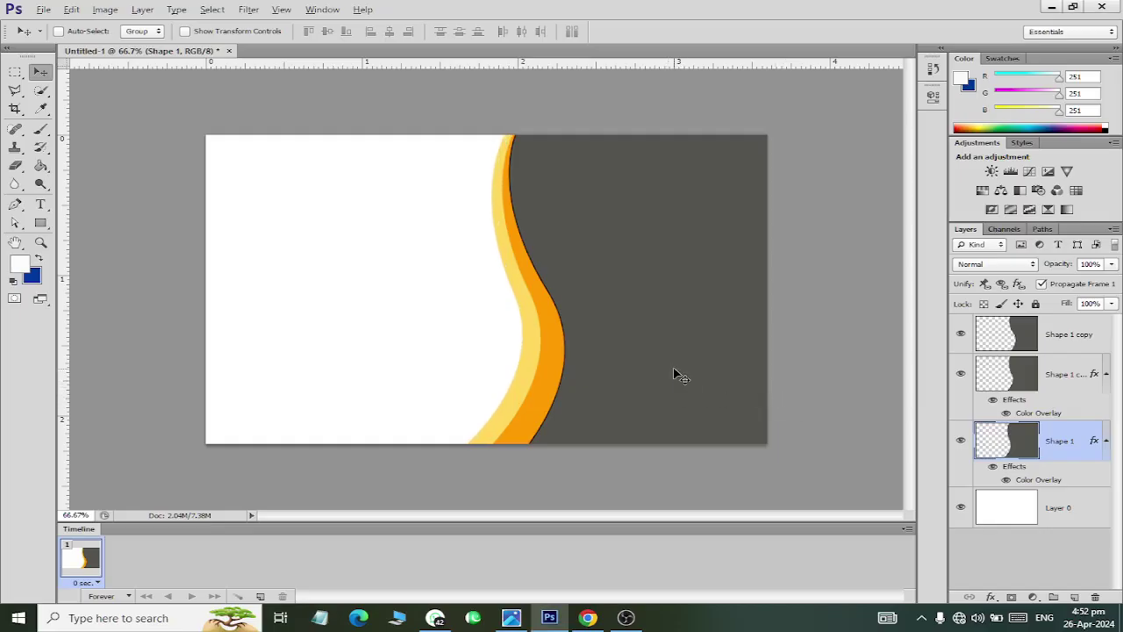
pyautogui.hotkey('ctrl', 't')
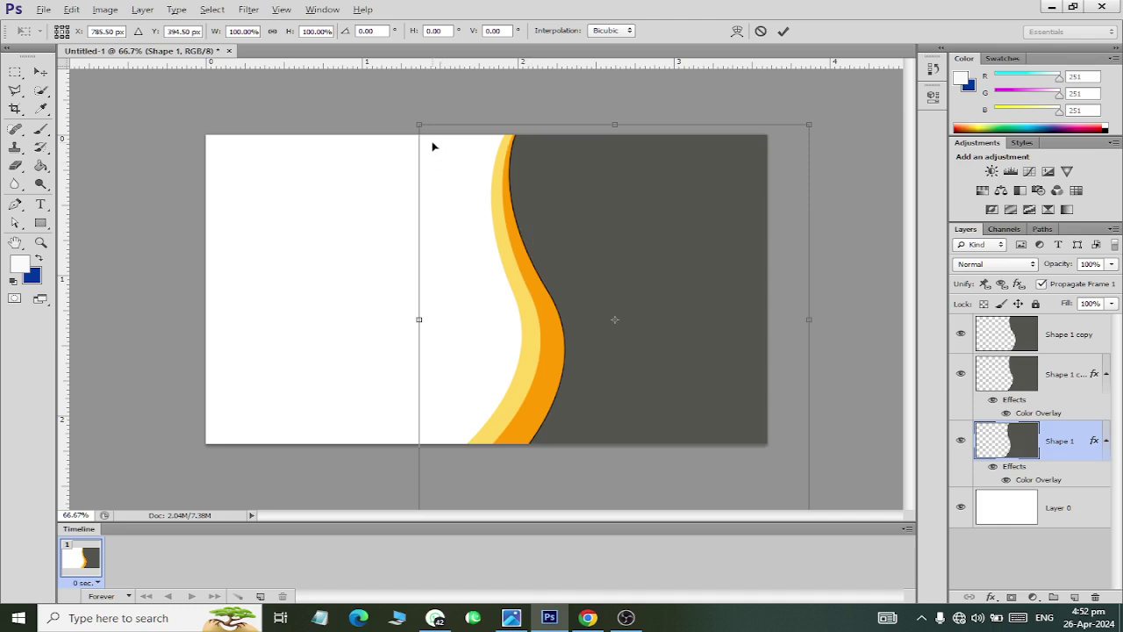
# Step: Rotate the light-yellow band about 2° around its top end and apply it
pyautogui.moveTo(617, 321); pyautogui.dragTo(504, 138)
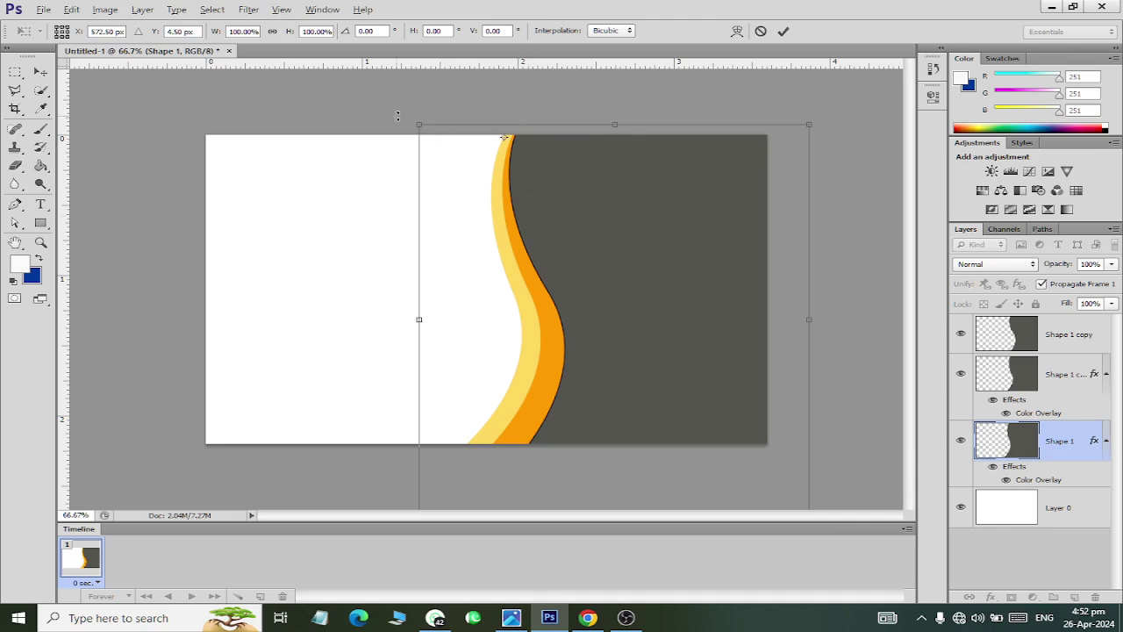
pyautogui.moveTo(398, 115); pyautogui.dragTo(389, 111)
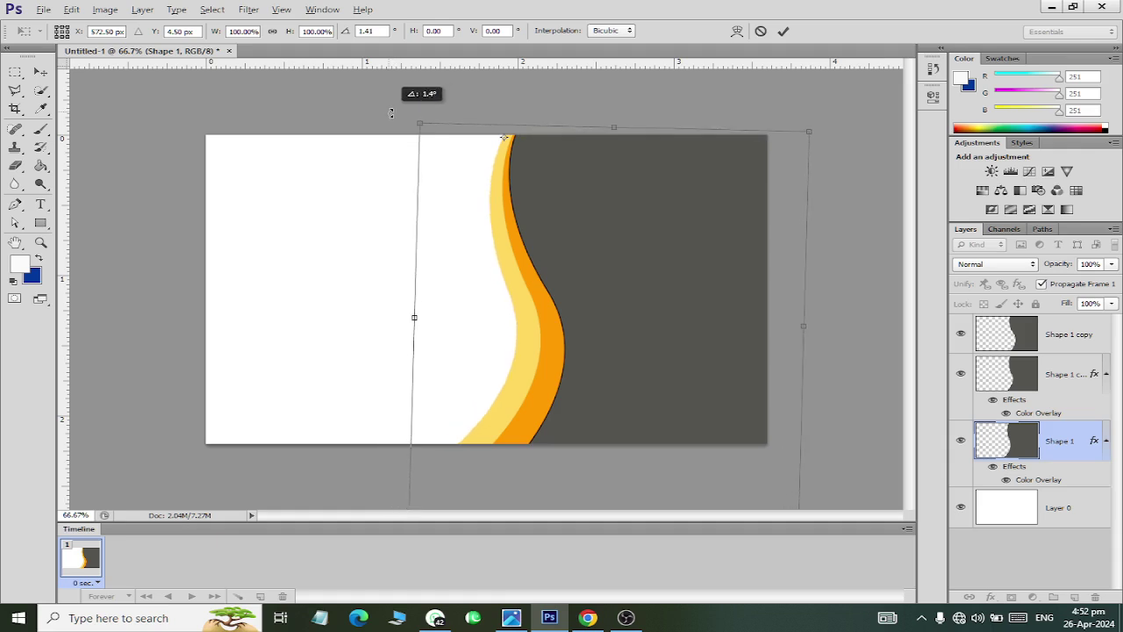
pyautogui.moveTo(392, 113); pyautogui.dragTo(388, 110)
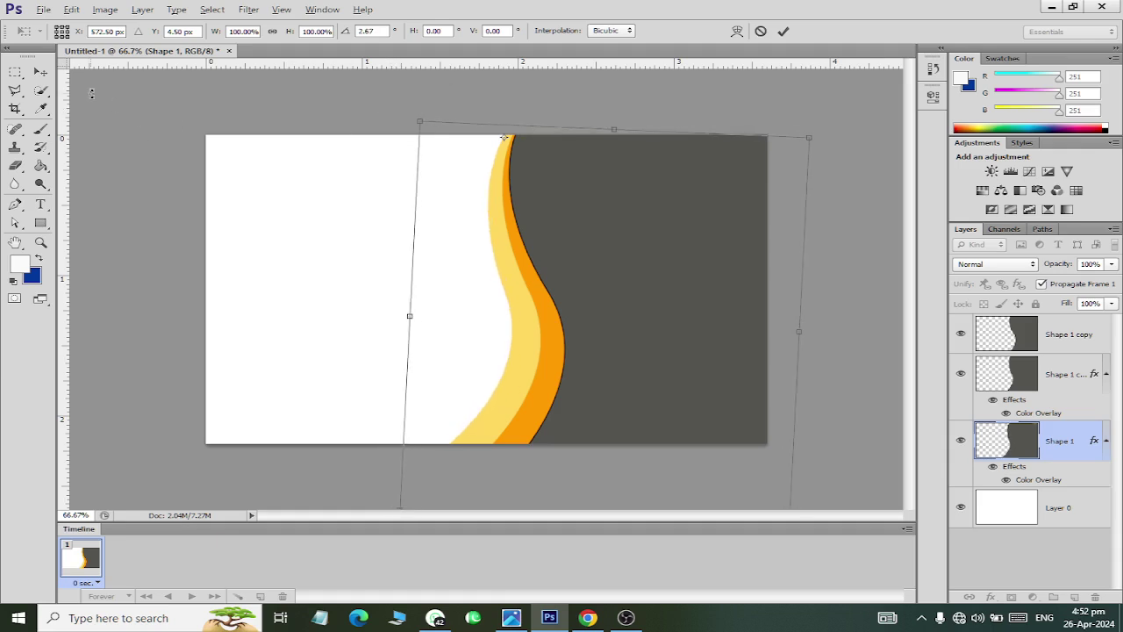
pyautogui.click(37, 71)
pyautogui.click(474, 244)
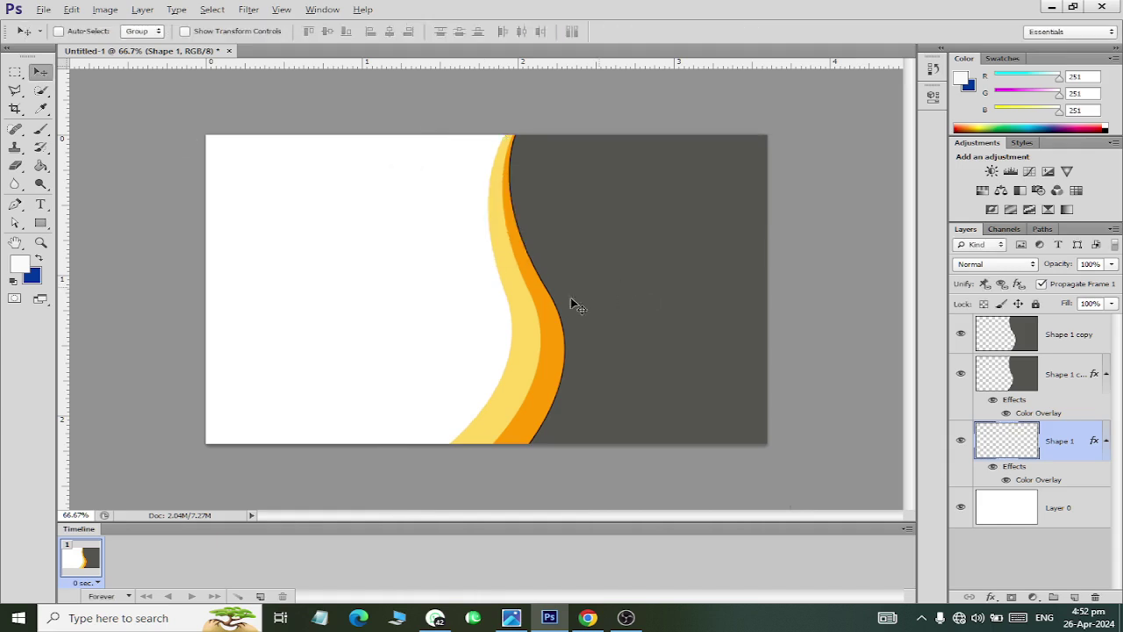
# Step: Nudge the band right, duplicate Shape 1, and reselect the original Shape 1 layer
pyautogui.press('Right')
pyautogui.press('Right')
pyautogui.press('Right')
pyautogui.press('Right')
pyautogui.press('Right')
pyautogui.press('Right')
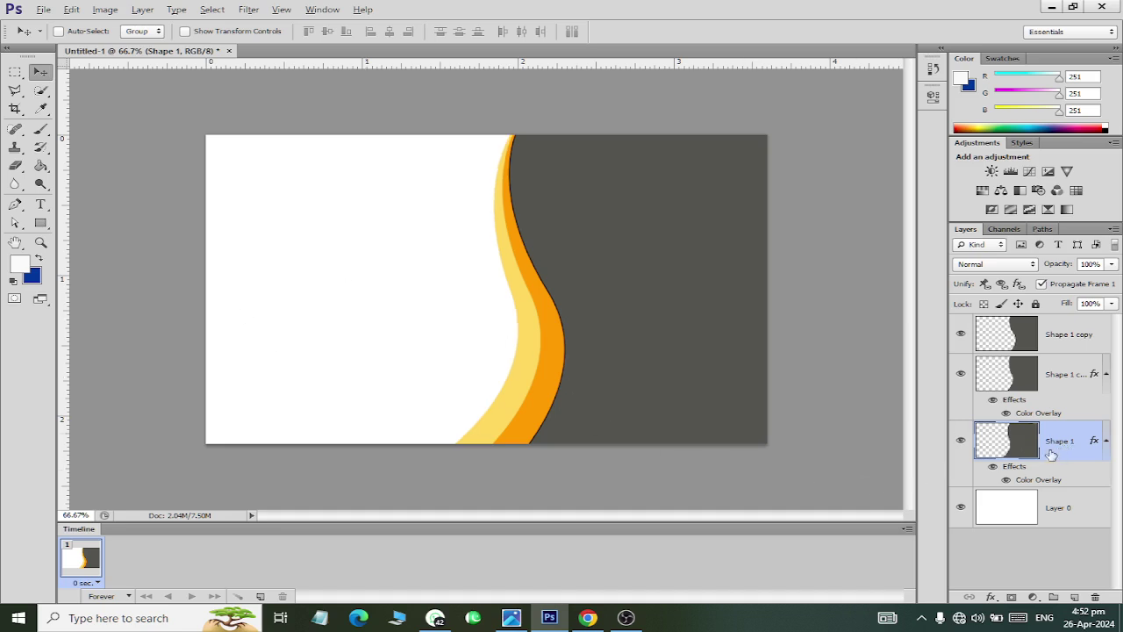
pyautogui.hotkey('ctrl', 'j')
pyautogui.click(1029, 516)
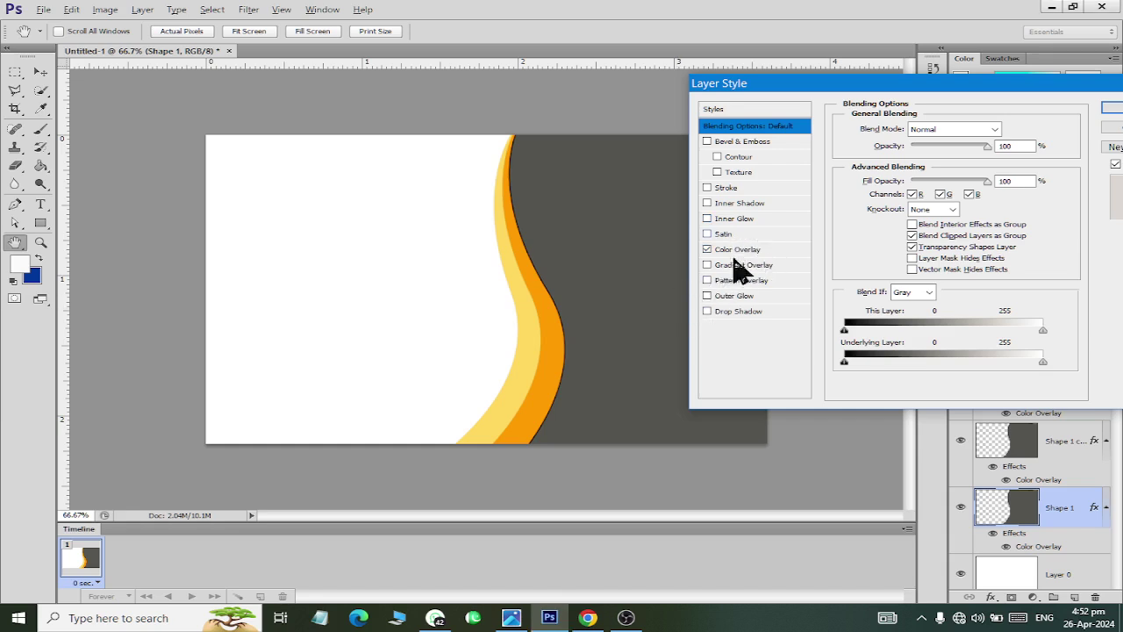
# Step: Set Shape 1's Color Overlay to white and close Layer Style
pyautogui.click(739, 253)
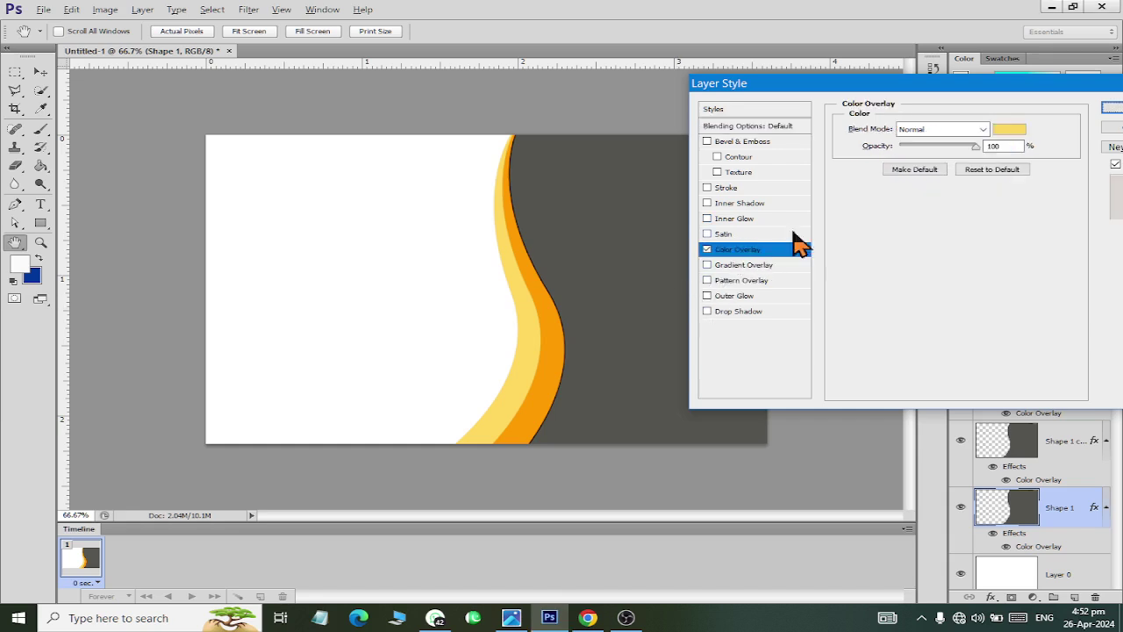
pyautogui.click(1007, 130)
pyautogui.click(393, 239)
pyautogui.click(757, 229)
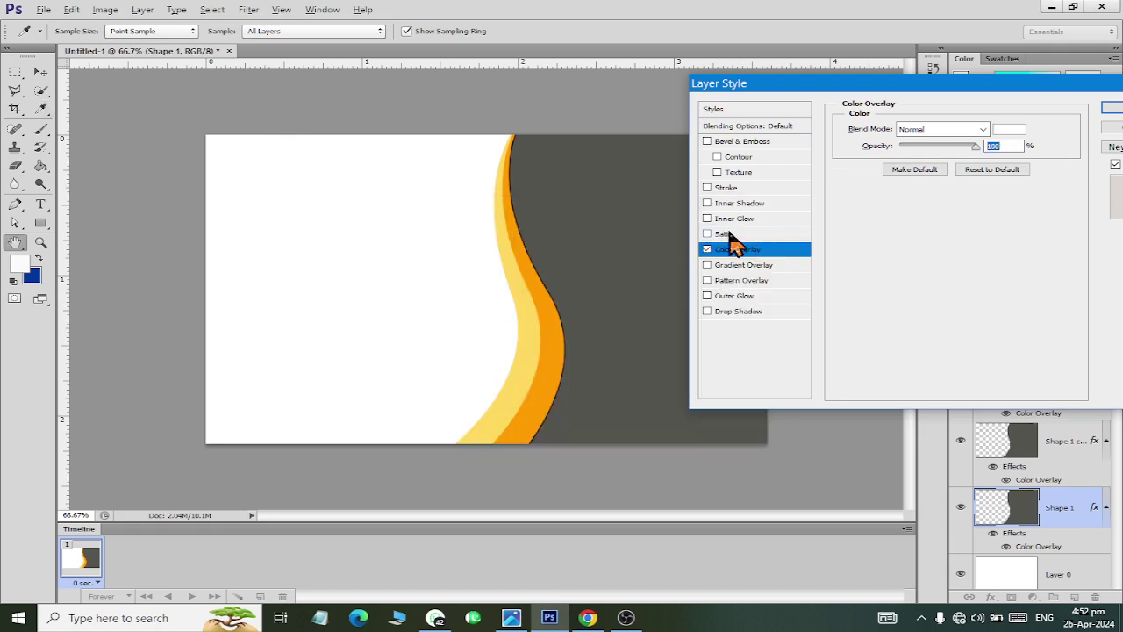
pyautogui.click(1112, 111)
# Step: Select Layer 0 and check the card against the reference design
pyautogui.click(1009, 573)
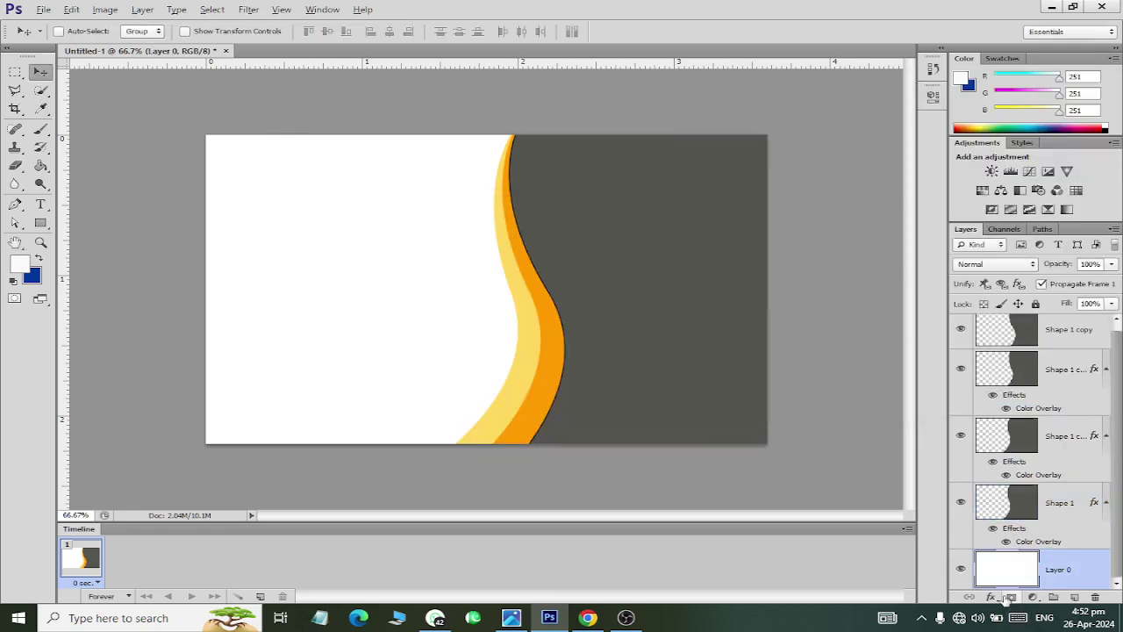
pyautogui.hotkey('alt', 'Tab')
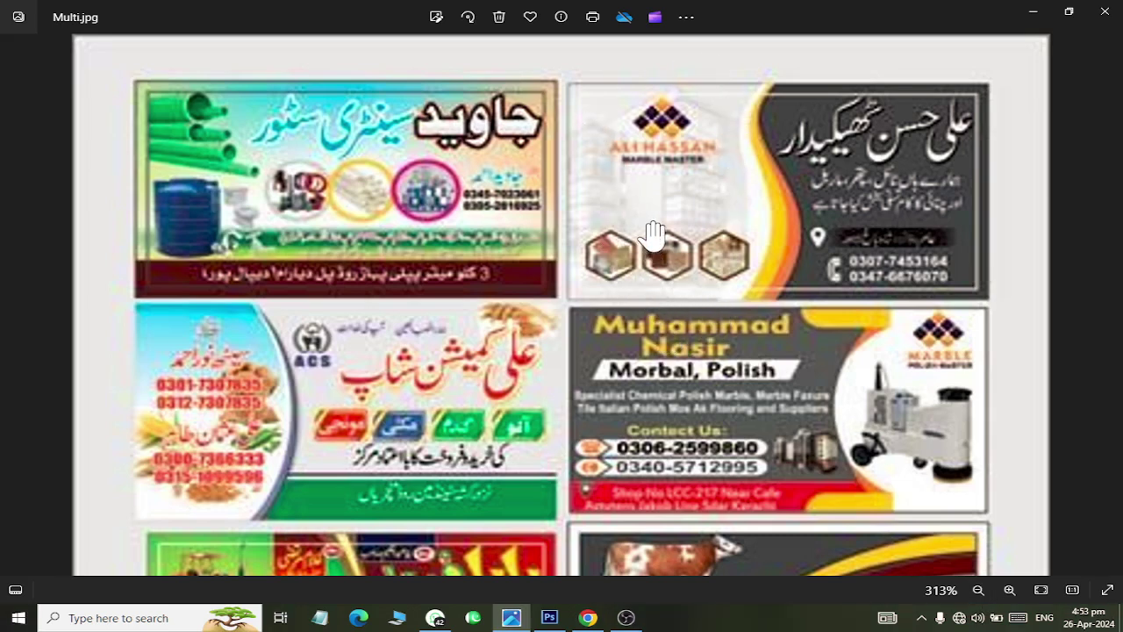
pyautogui.hotkey('alt', 'Tab')
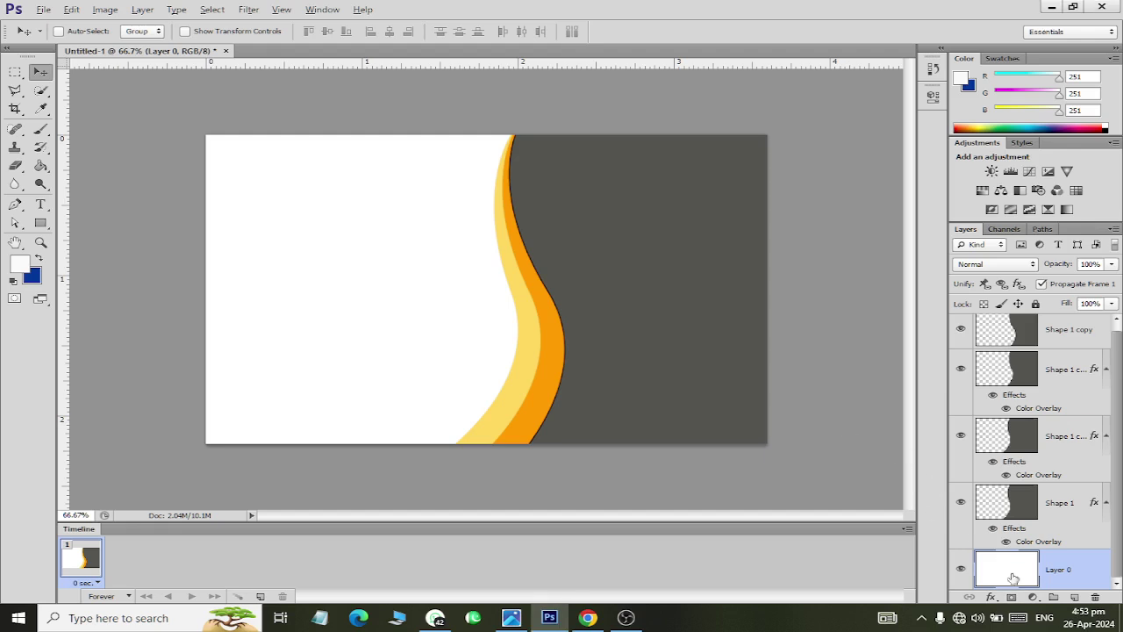
# Step: Keep Photoshop PSD format and browse to the Sunshine folder in the save dialog
pyautogui.hotkey('ctrl', 's')
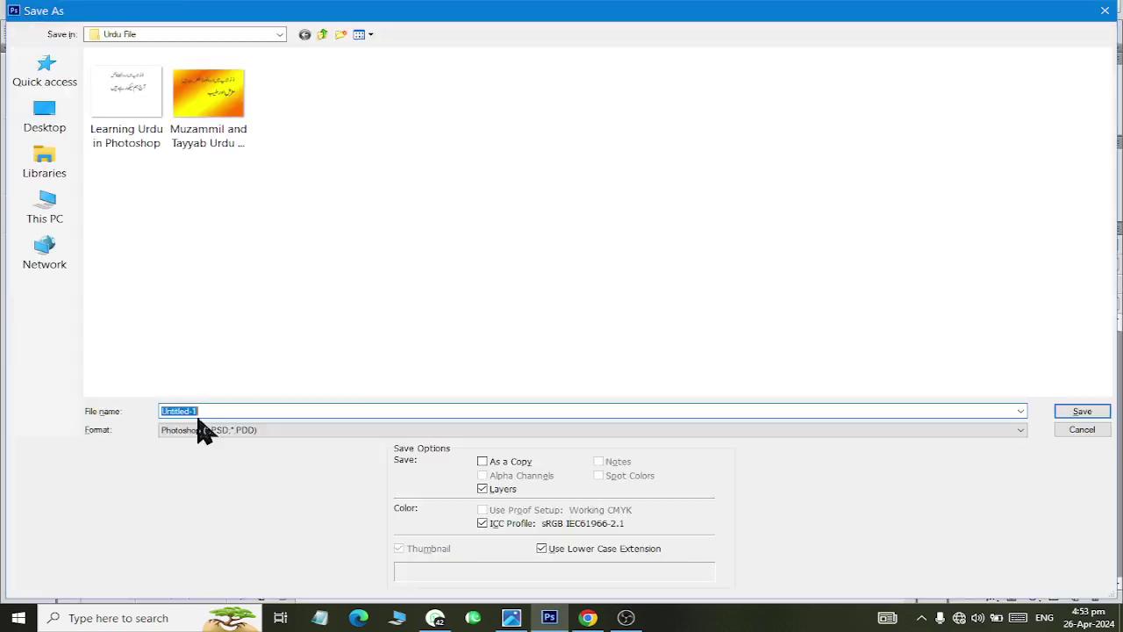
pyautogui.click(200, 429)
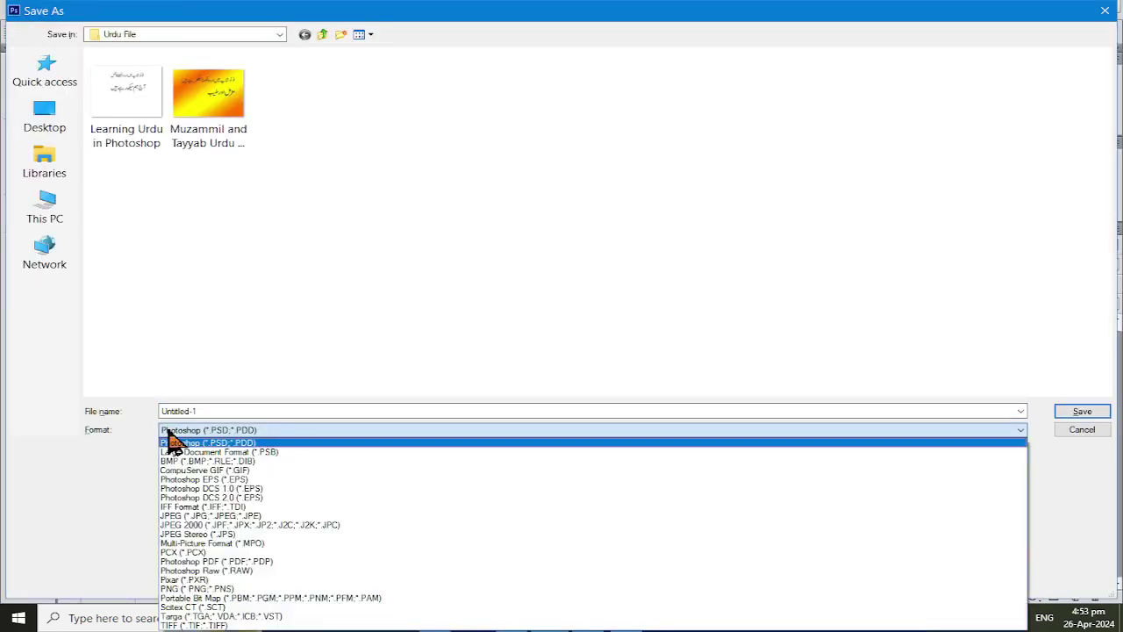
pyautogui.click(171, 442)
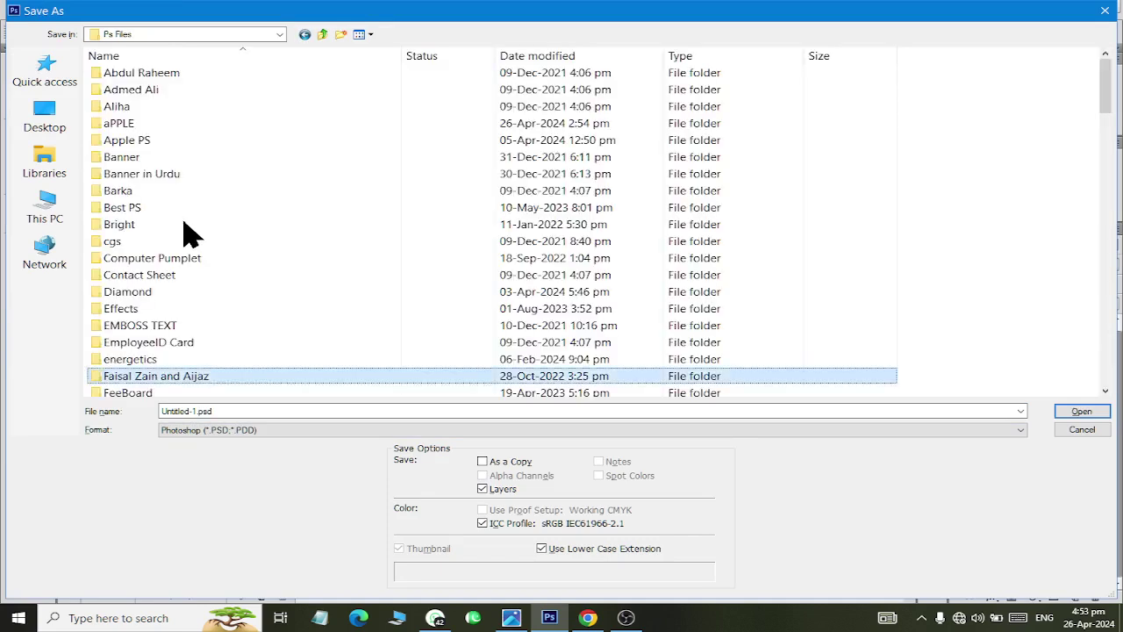
pyautogui.write('pi')
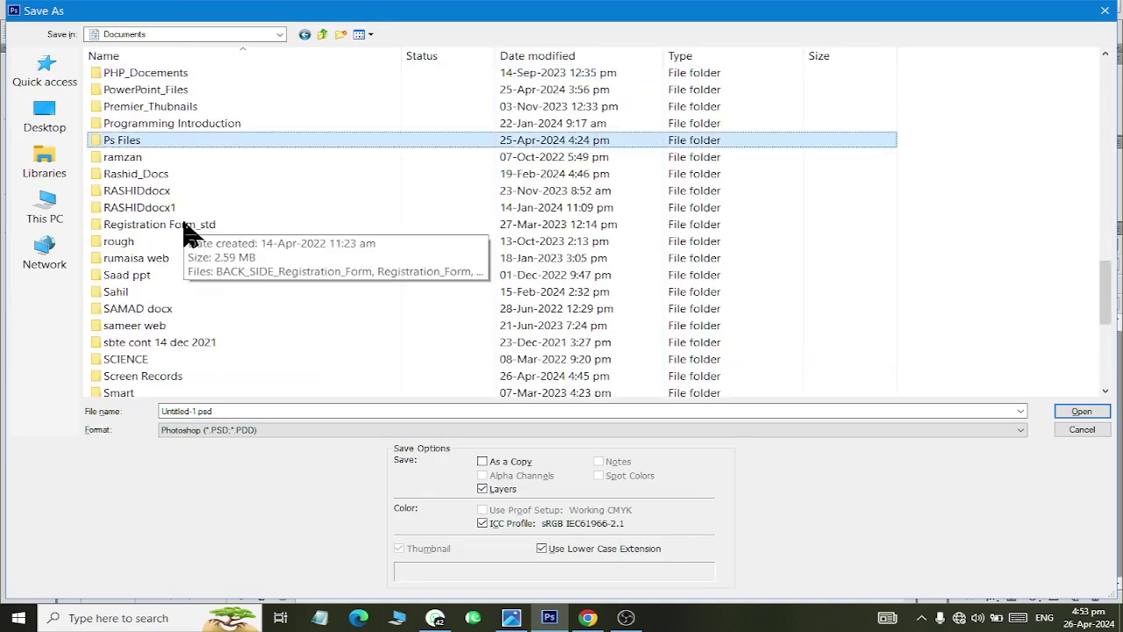
pyautogui.press('Return')
pyautogui.write('s')
pyautogui.press('Return')
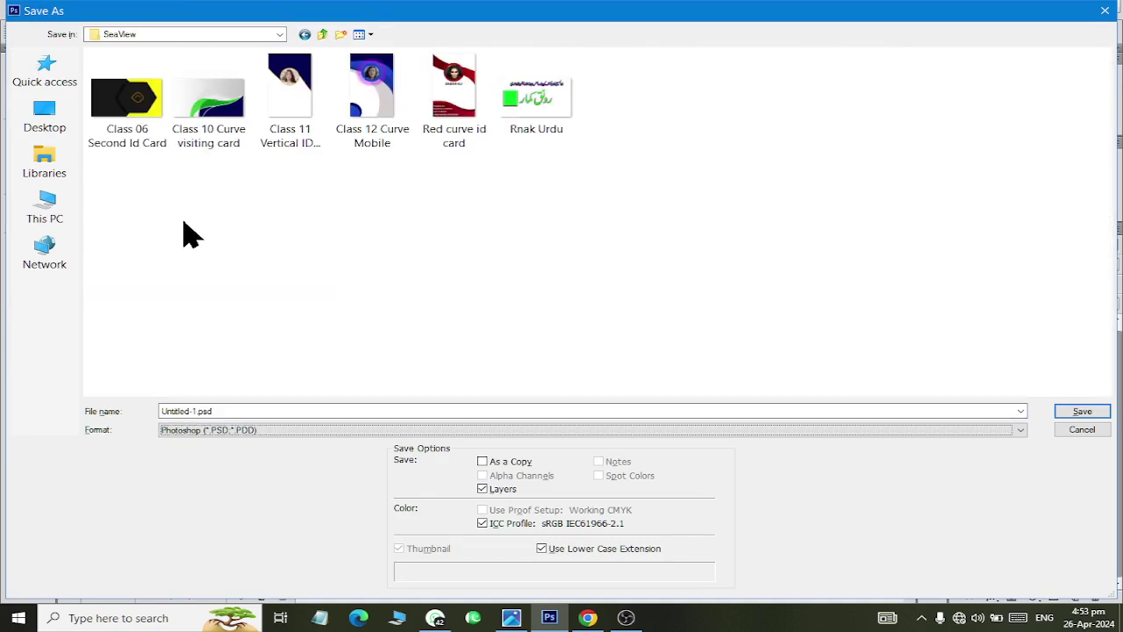
pyautogui.press('BackSpace')
pyautogui.click(189, 232)
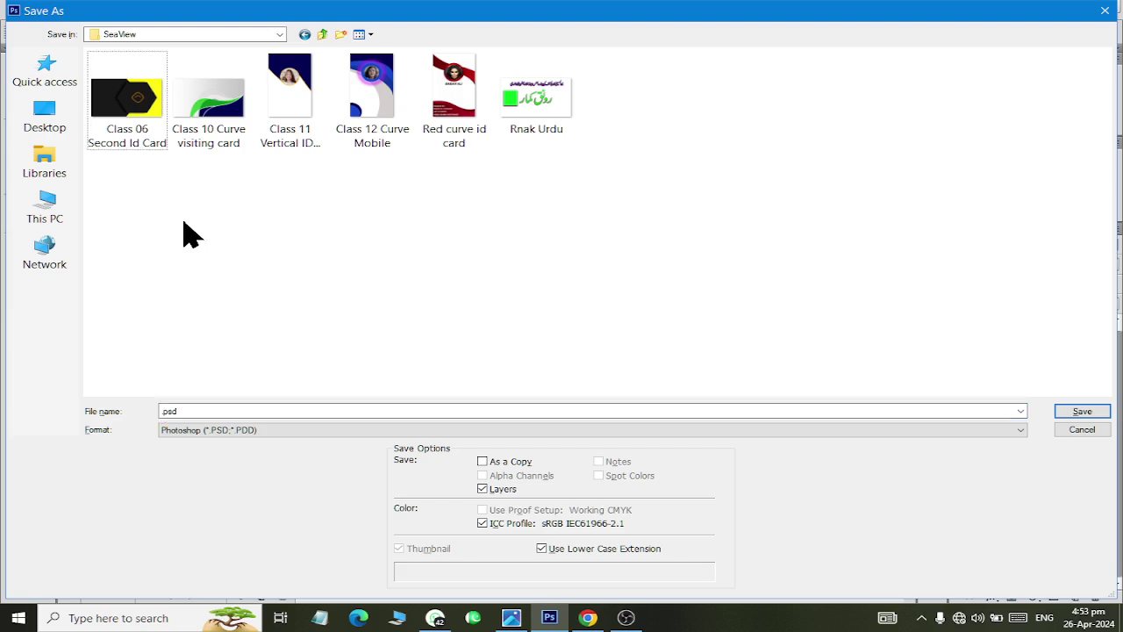
pyautogui.press('BackSpace')
pyautogui.write('su')
pyautogui.press('Return')
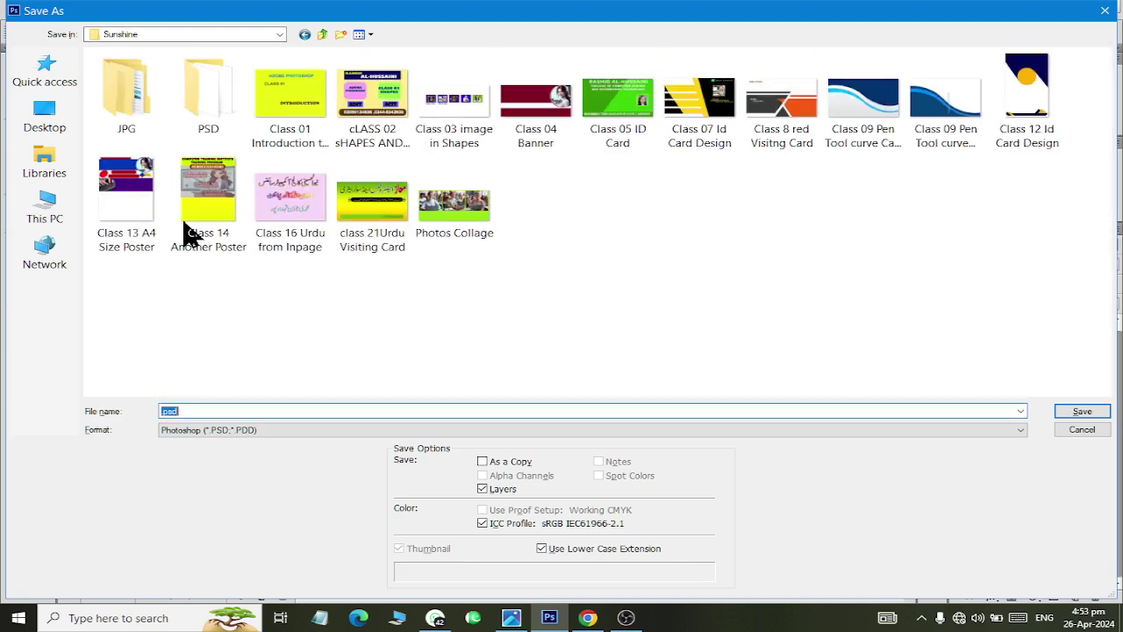
# Step: Save the card as 'Class 22 Another Id Card Desing u' and confirm the PSD options
pyautogui.write('Cla')
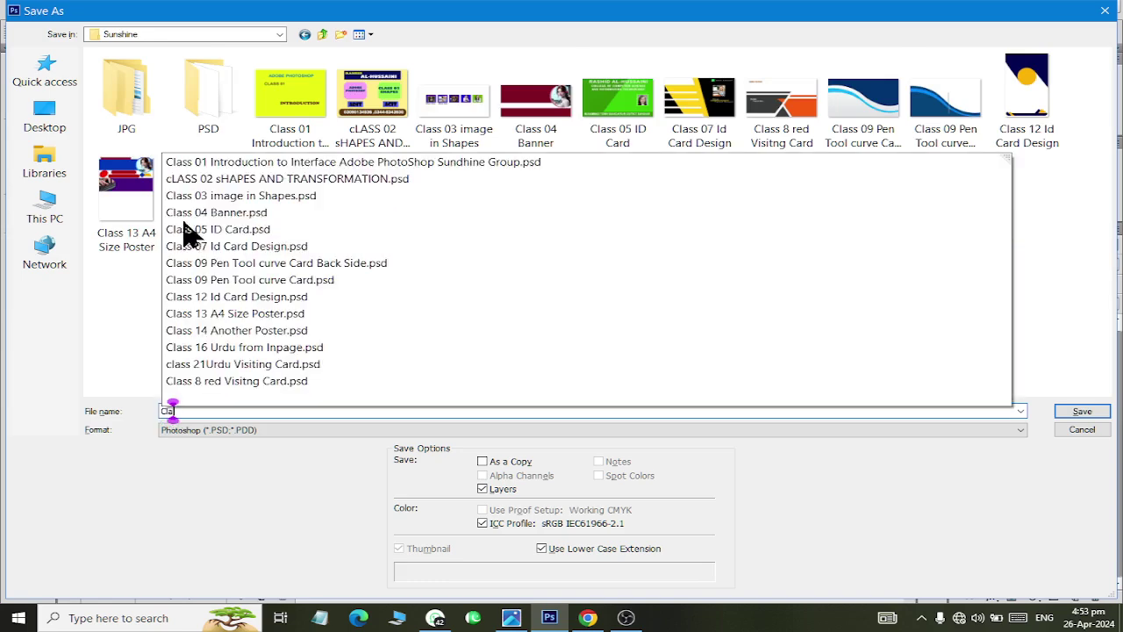
pyautogui.write('ss 18')
pyautogui.press('BackSpace')
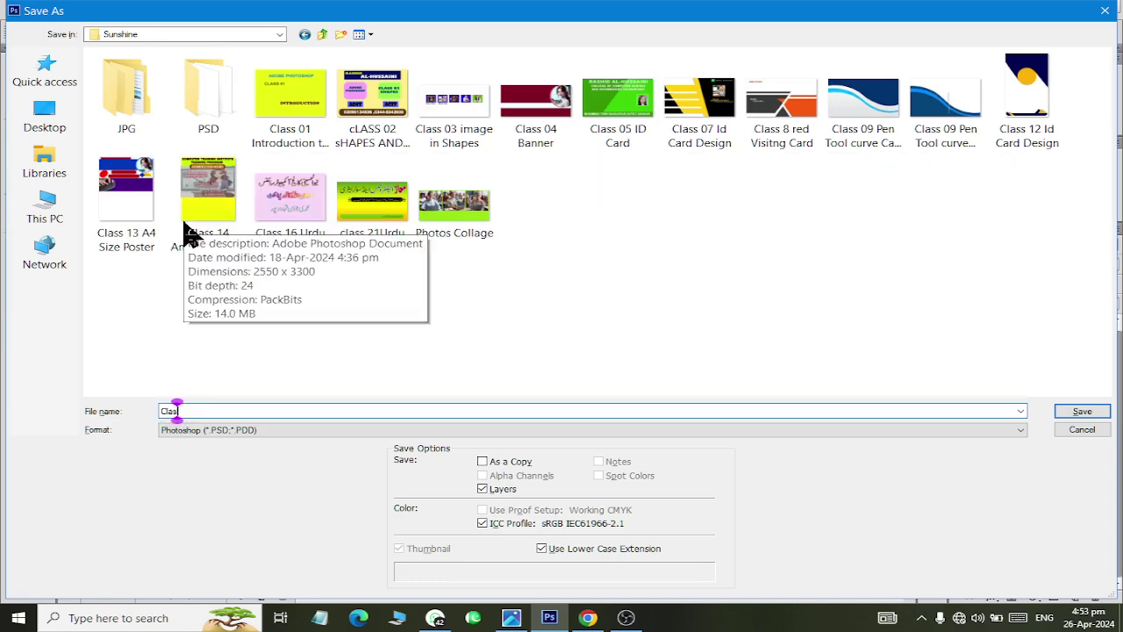
pyautogui.write('ss 2')
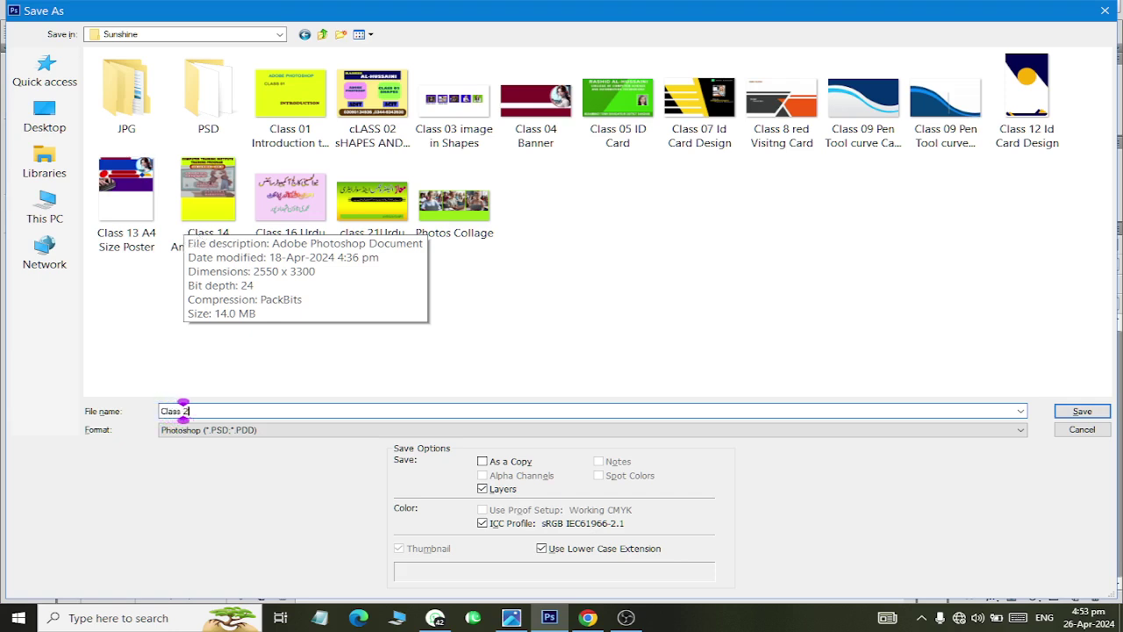
pyautogui.write('2 Anoth')
pyautogui.write('er Id Card D')
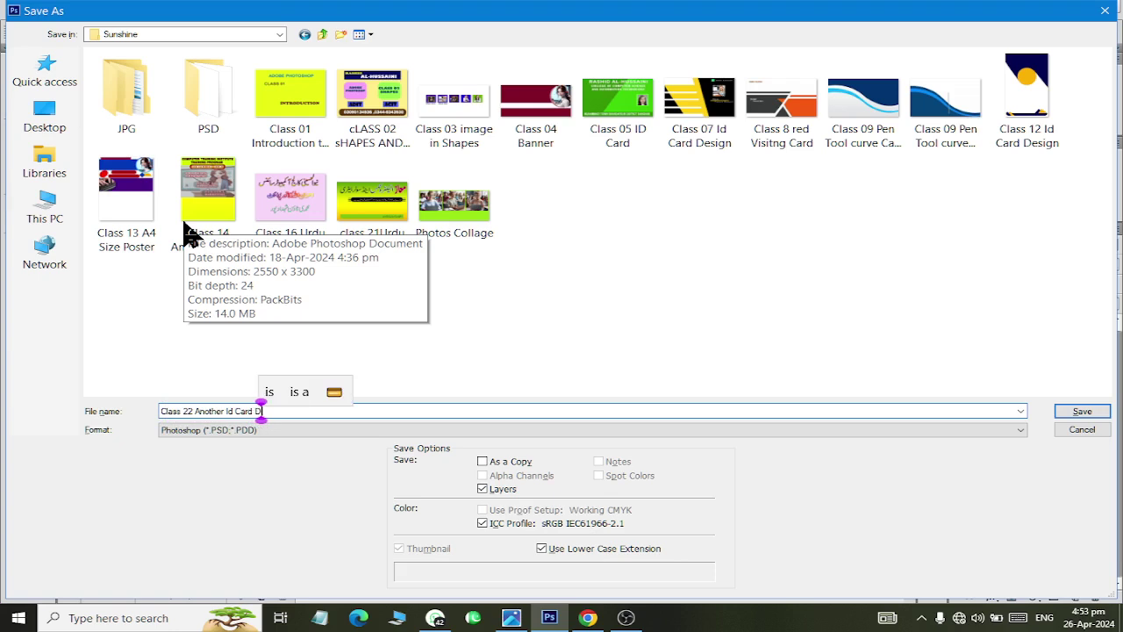
pyautogui.write('esing urdu')
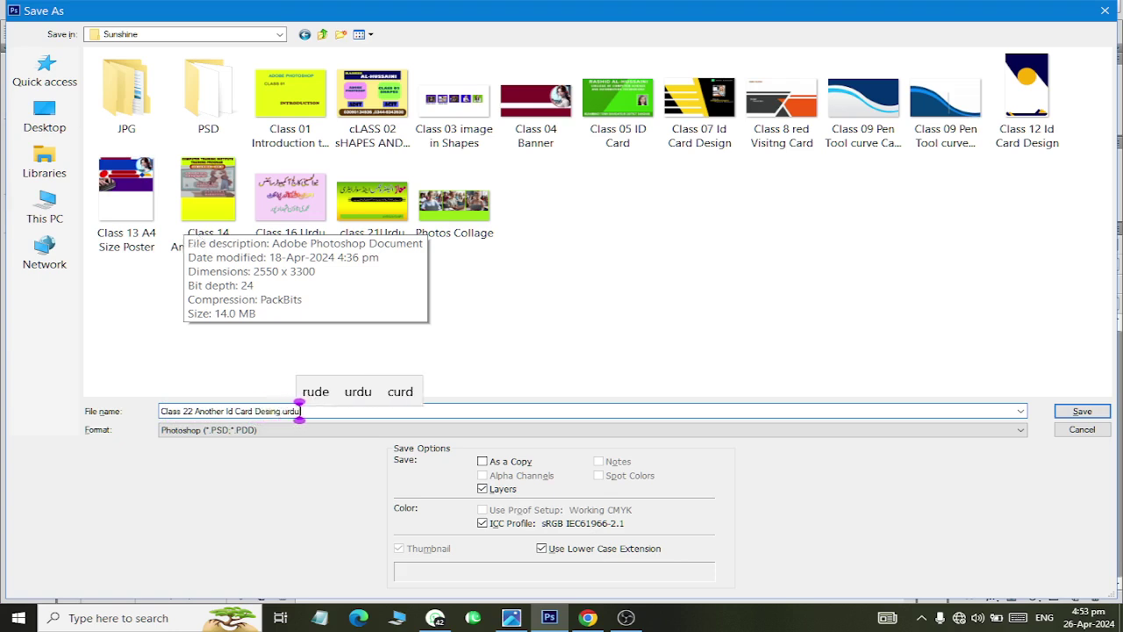
pyautogui.press('Return')
pyautogui.click(803, 187)
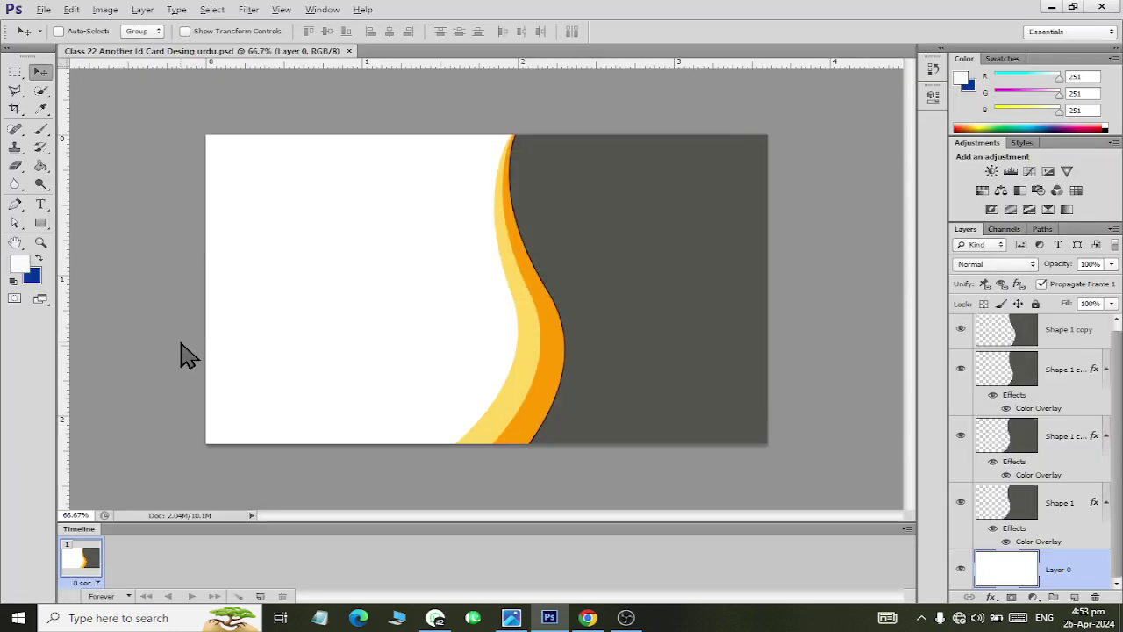
# Step: Browse the Documents library's latest folder for an image to open
pyautogui.hotkey('ctrl', 'o')
pyautogui.click(49, 167)
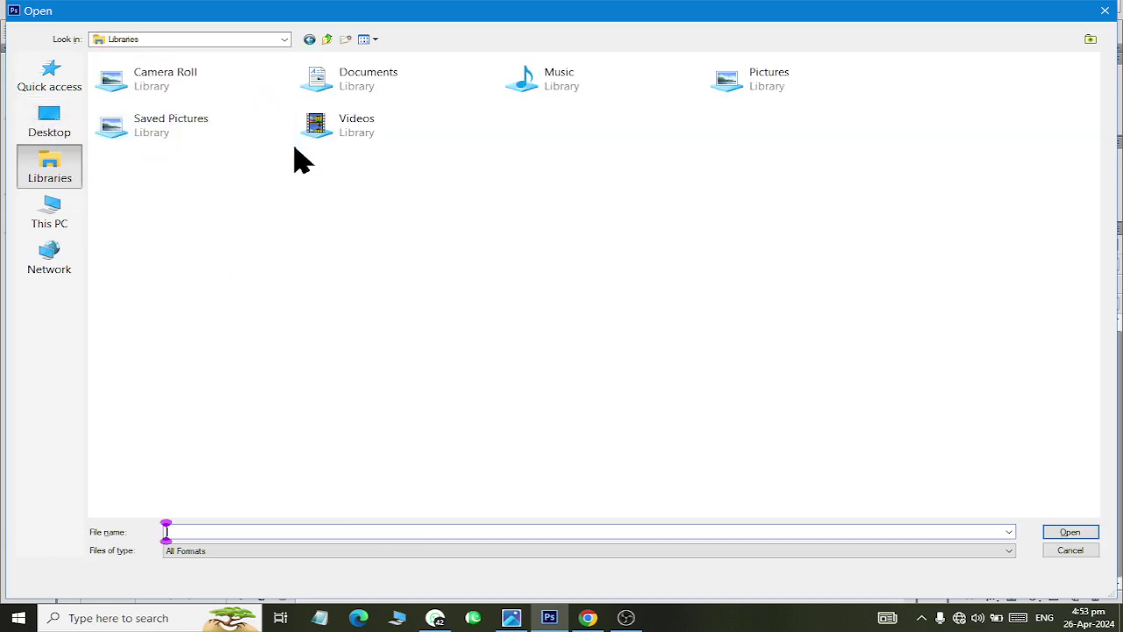
pyautogui.doubleClick(363, 88)
pyautogui.write('lat')
pyautogui.press('Return')
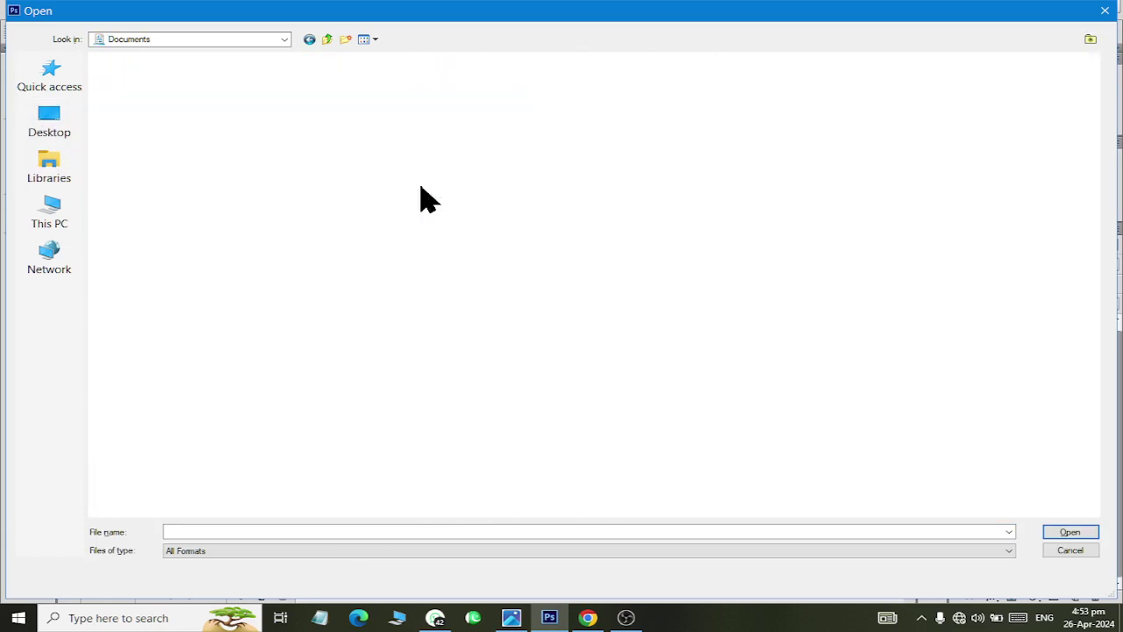
pyautogui.scroll(-5, 614, 264)
pyautogui.scroll(-5, 851, 316)
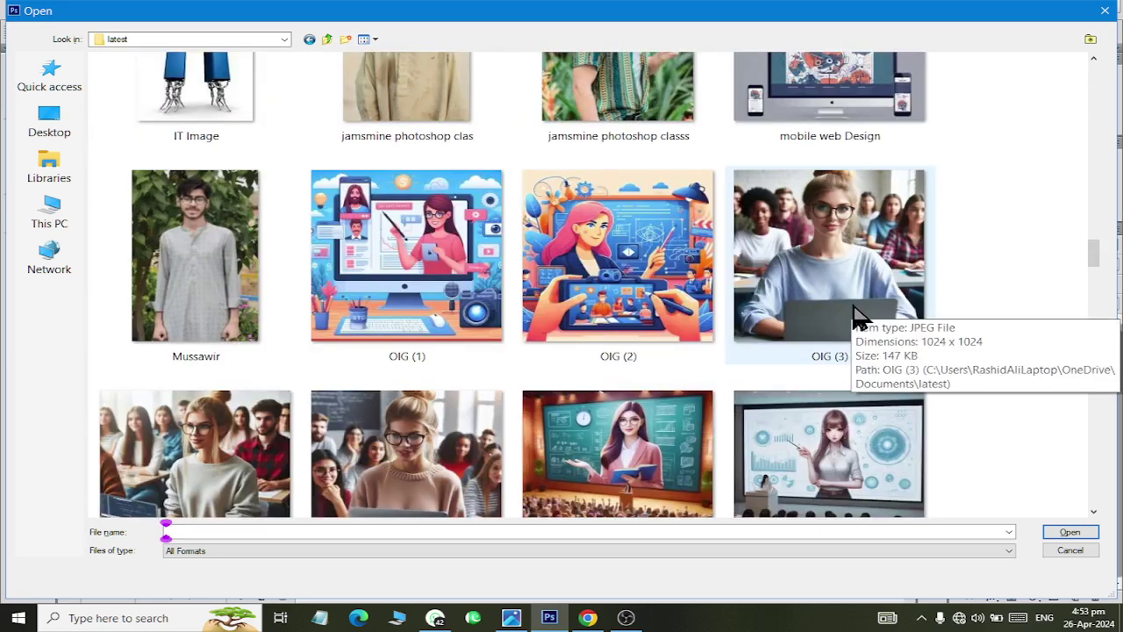
pyautogui.scroll(-10, 878, 313)
pyautogui.scroll(8, 878, 314)
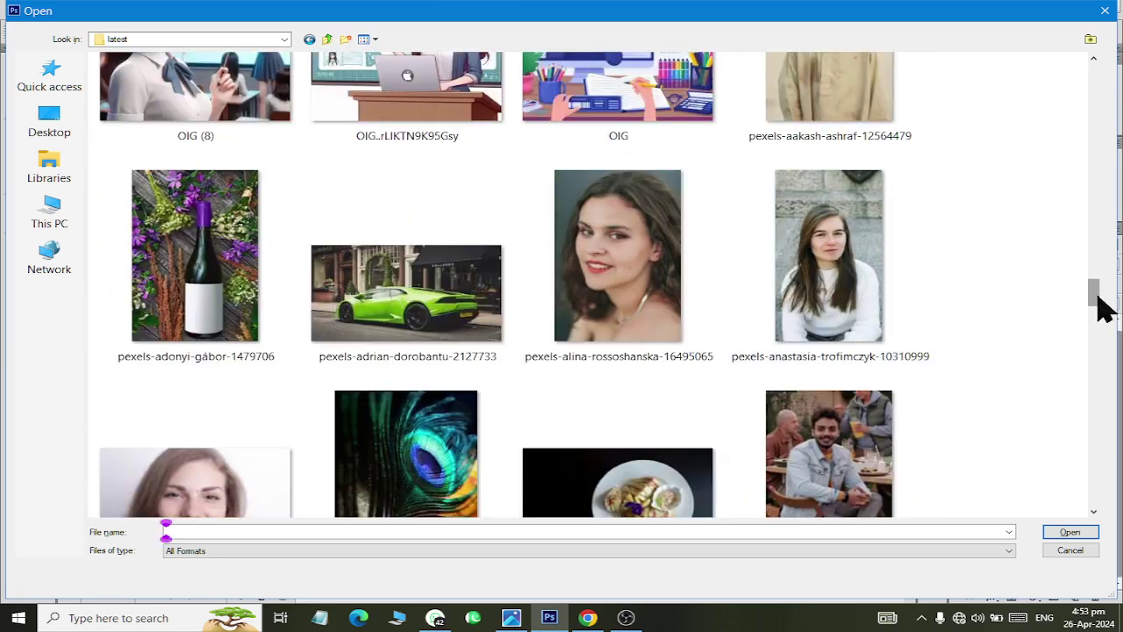
pyautogui.moveTo(1098, 297); pyautogui.dragTo(1113, 485)
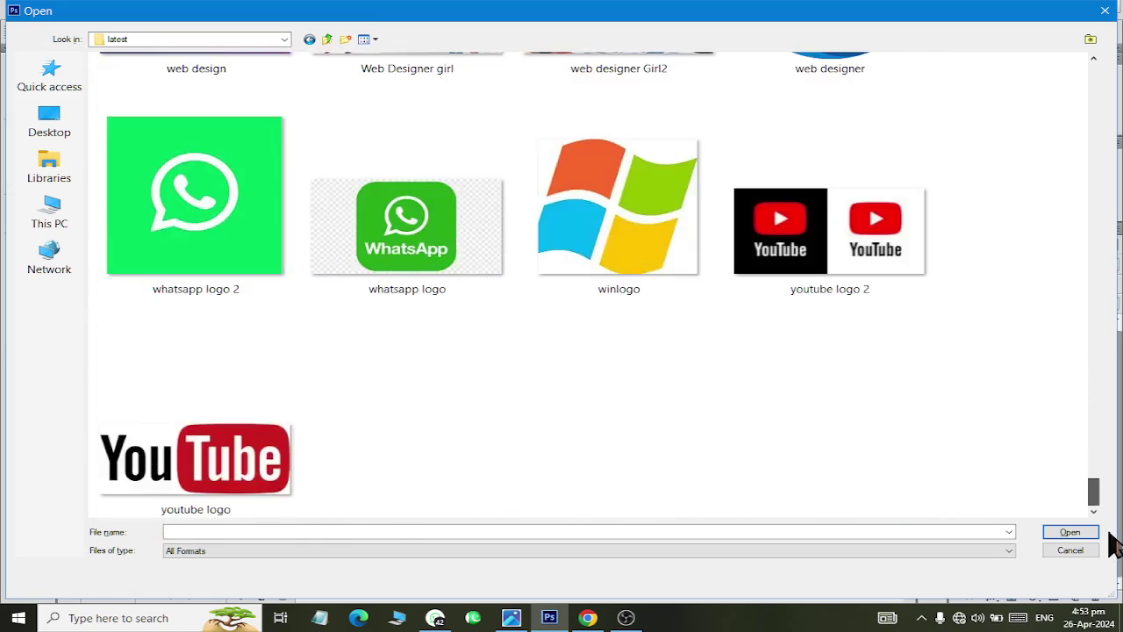
pyautogui.moveTo(1113, 495)
pyautogui.mouseDown()
pyautogui.moveTo(1103, 394)
pyautogui.moveTo(1093, 386)
pyautogui.moveTo(1092, 409)
pyautogui.moveTo(1082, 292)
pyautogui.moveTo(1032, 103)
pyautogui.moveTo(835, 62)
pyautogui.mouseUp()
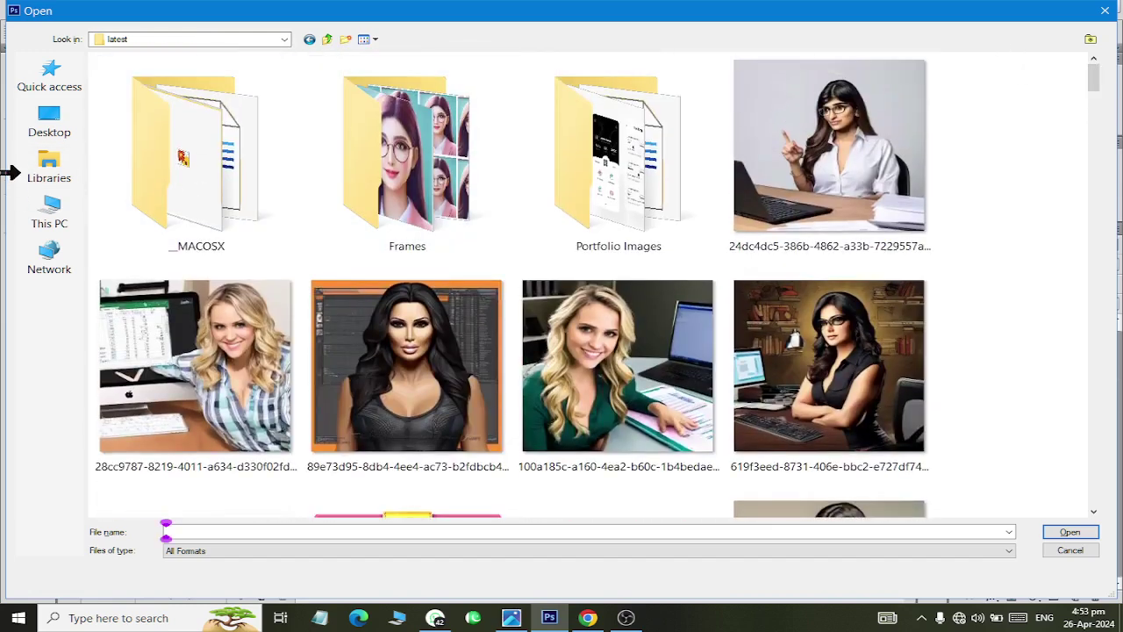
# Step: Open shahdadpurnews from the Pictures library
pyautogui.click(33, 175)
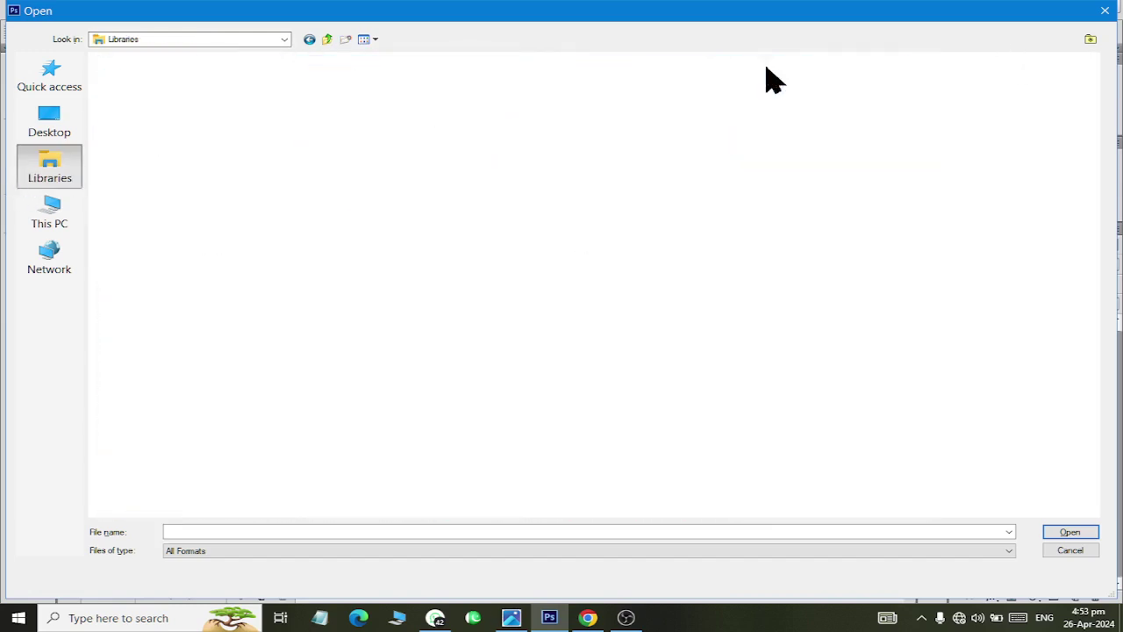
pyautogui.doubleClick(762, 176)
pyautogui.scroll(-3, 761, 233)
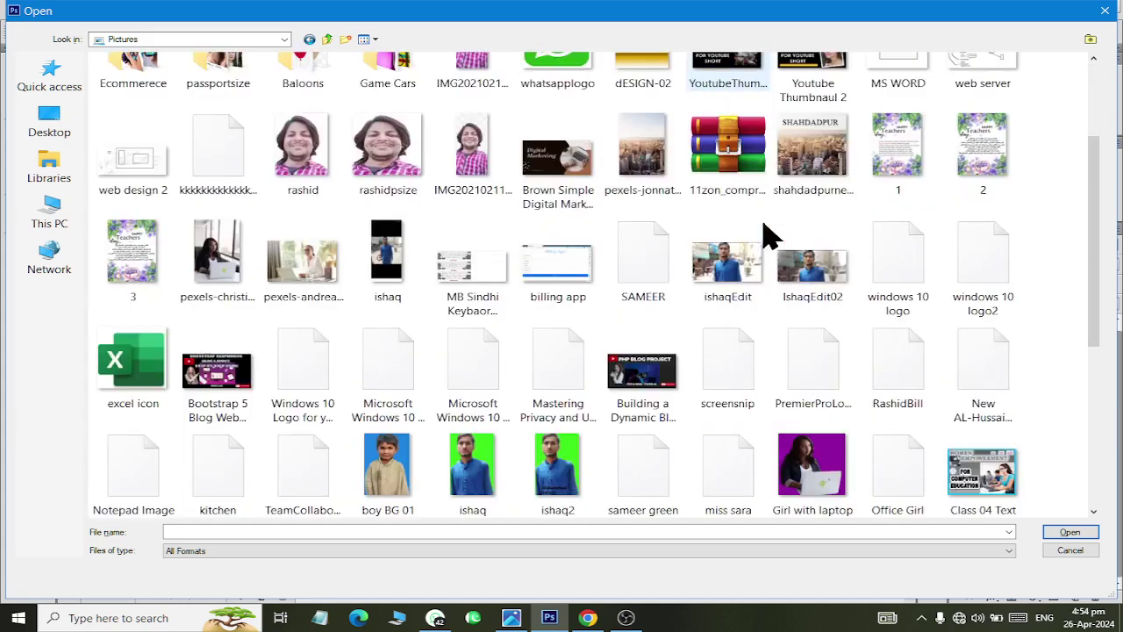
pyautogui.doubleClick(825, 162)
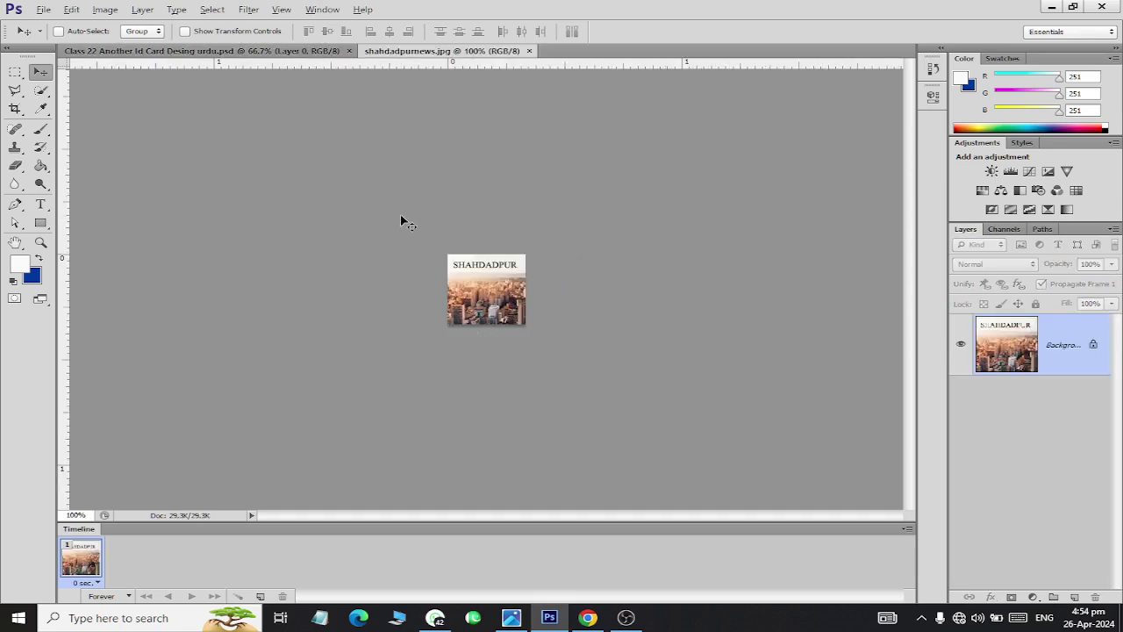
# Step: Try opening the kitchen picture and dismiss the file error
pyautogui.hotkey('ctrl', 'Tab')
pyautogui.hotkey('ctrl', 'o')
pyautogui.click(718, 249)
pyautogui.scroll(-5, 829, 281)
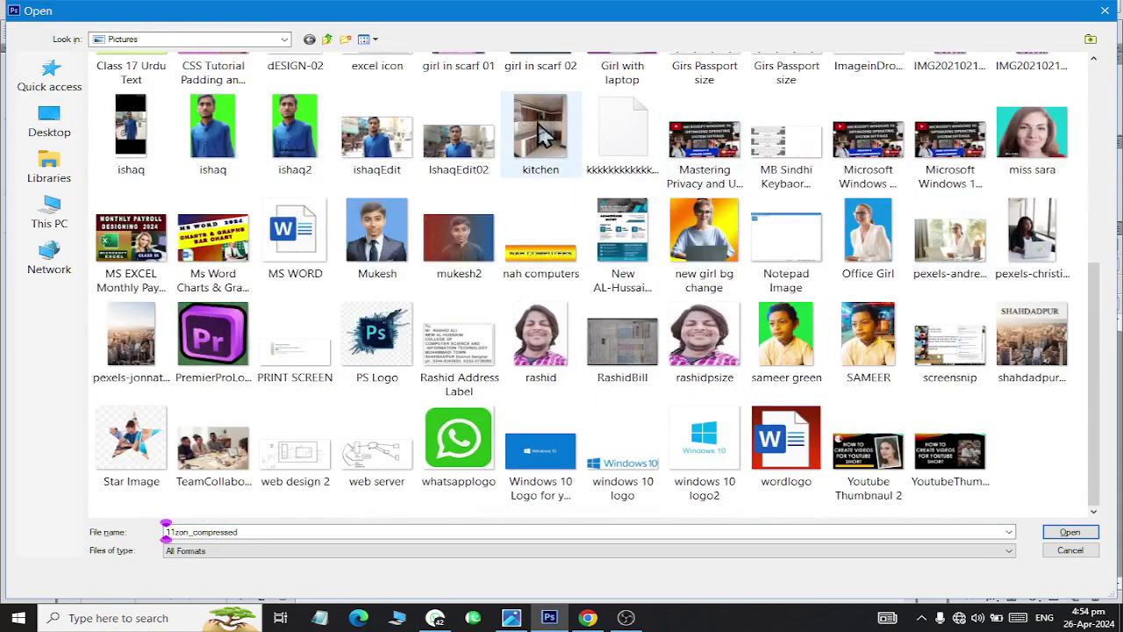
pyautogui.doubleClick(542, 133)
pyautogui.click(570, 247)
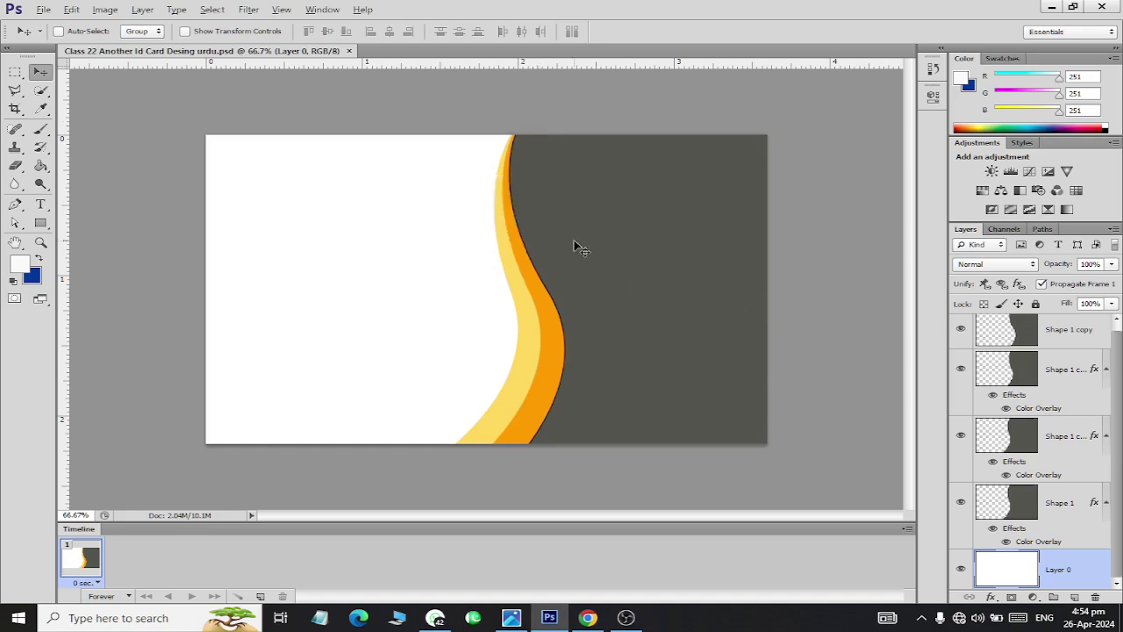
# Step: Open the pexels-jonnathas-luis-de-silva-816461 city photo and select the entire image
pyautogui.hotkey('ctrl', 'o')
pyautogui.click(645, 220)
pyautogui.scroll(-1, 658, 224)
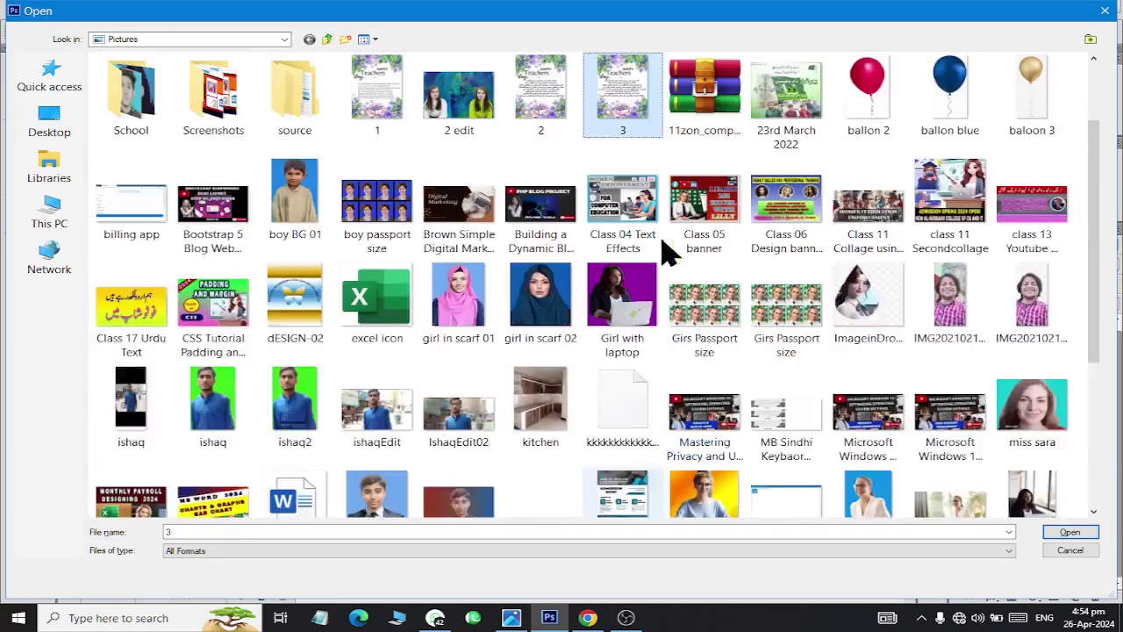
pyautogui.scroll(-3, 803, 368)
pyautogui.doubleClick(118, 351)
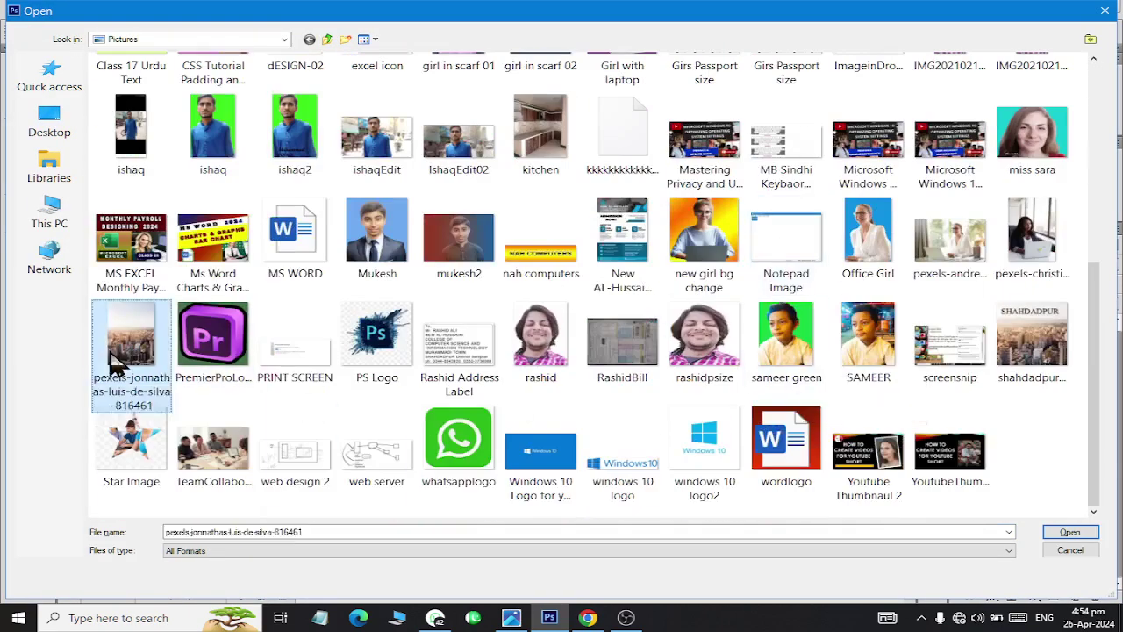
pyautogui.hotkey('ctrl', 'a')
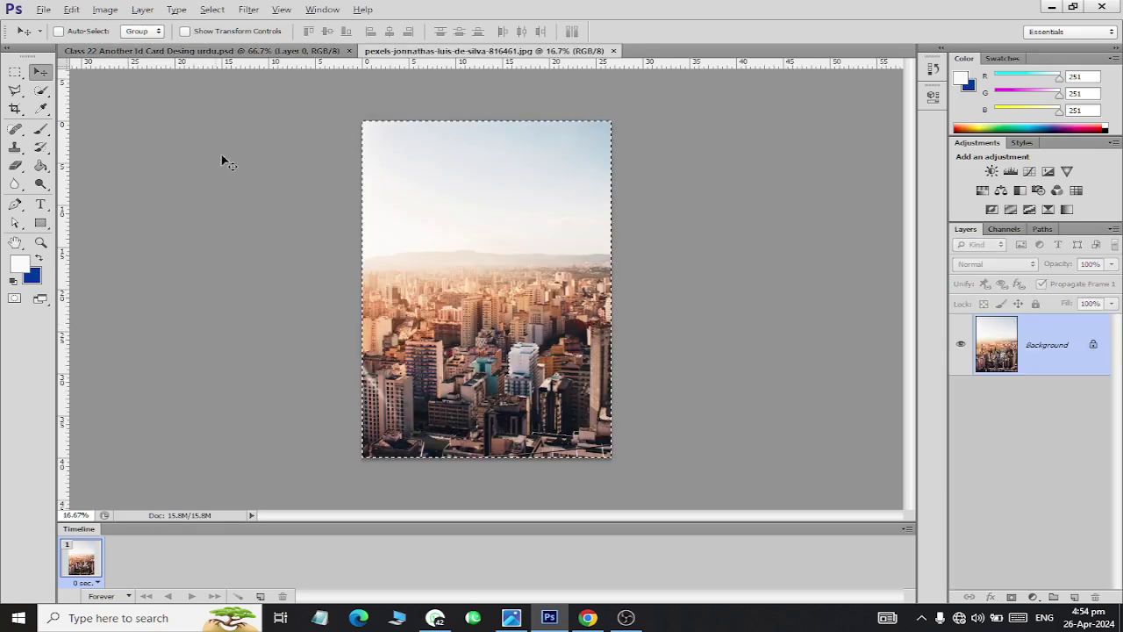
# Step: Paste the city photo into the ID card, shrink it to about 31%, and place it over the left half
pyautogui.click(235, 51)
pyautogui.hotkey('ctrl', 'v')
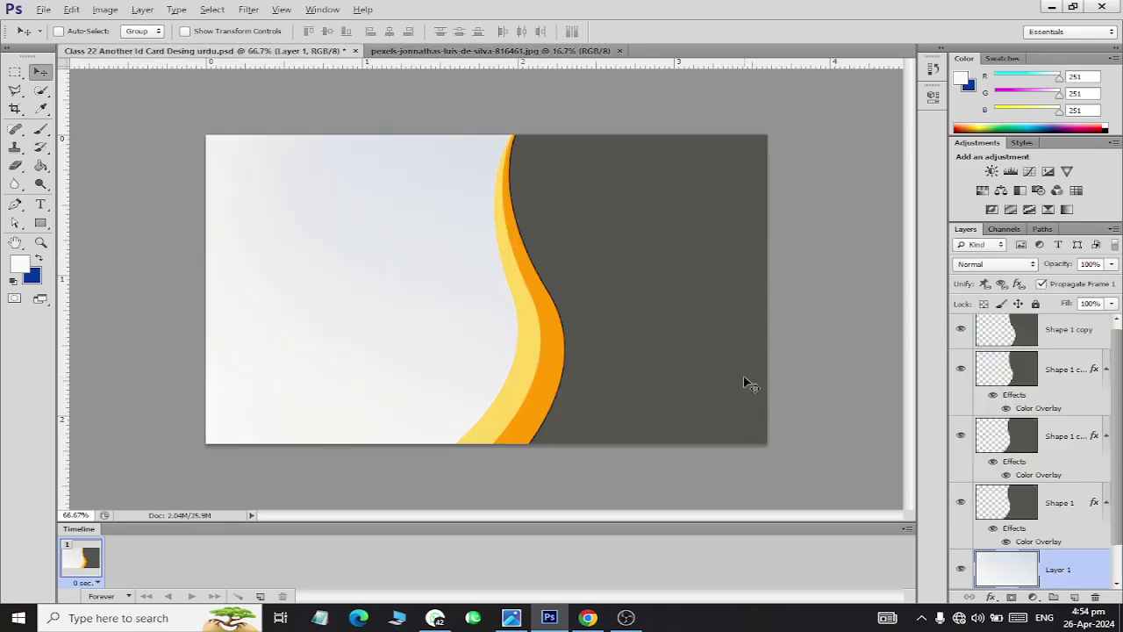
pyautogui.hotkey('ctrl', 't')
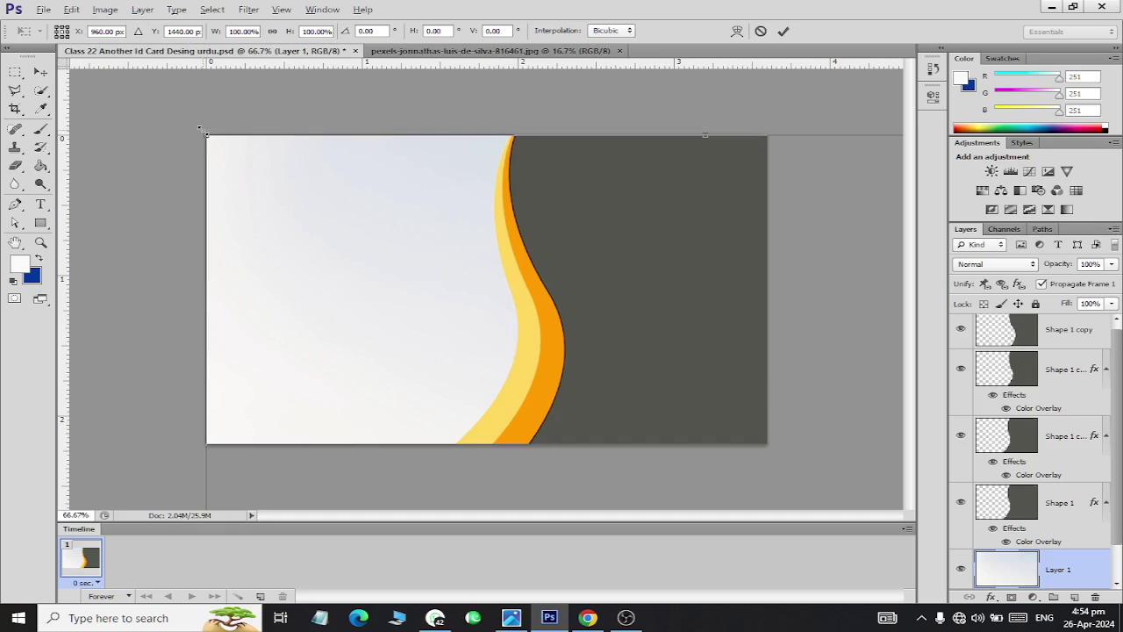
pyautogui.moveTo(201, 130); pyautogui.dragTo(228, 110)
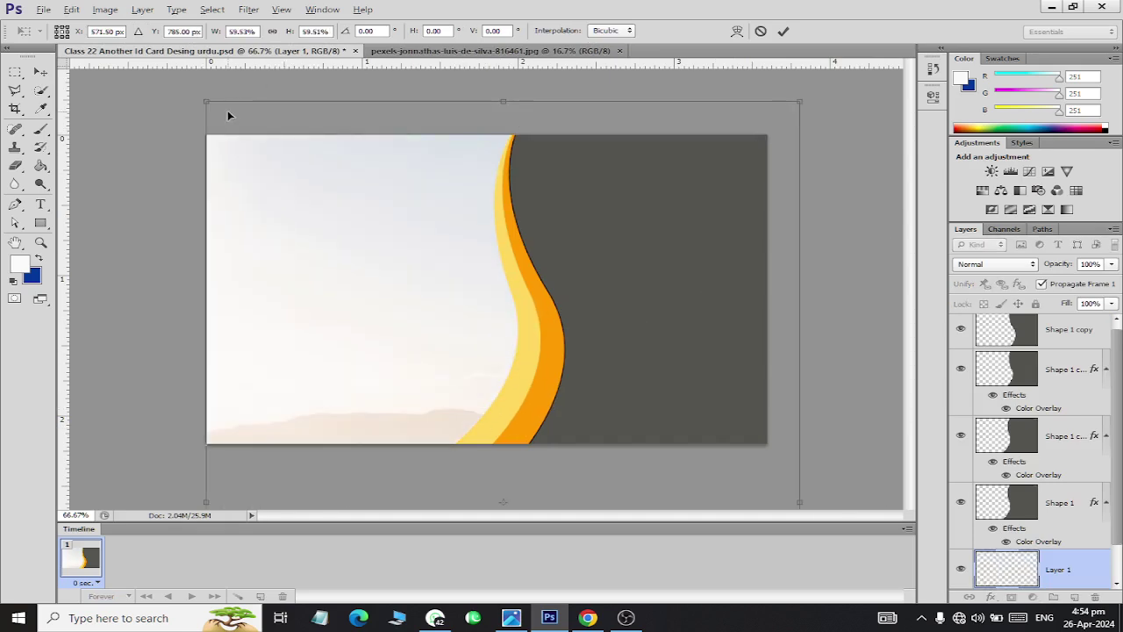
pyautogui.moveTo(206, 102); pyautogui.dragTo(371, 324)
pyautogui.moveTo(407, 389)
pyautogui.mouseDown()
pyautogui.moveTo(231, 142)
pyautogui.moveTo(233, 49)
pyautogui.mouseUp()
# Step: Enlarge the photo slightly to fill the left side and keep Layer 1 above Layer 0
pyautogui.moveTo(452, 352); pyautogui.dragTo(524, 471)
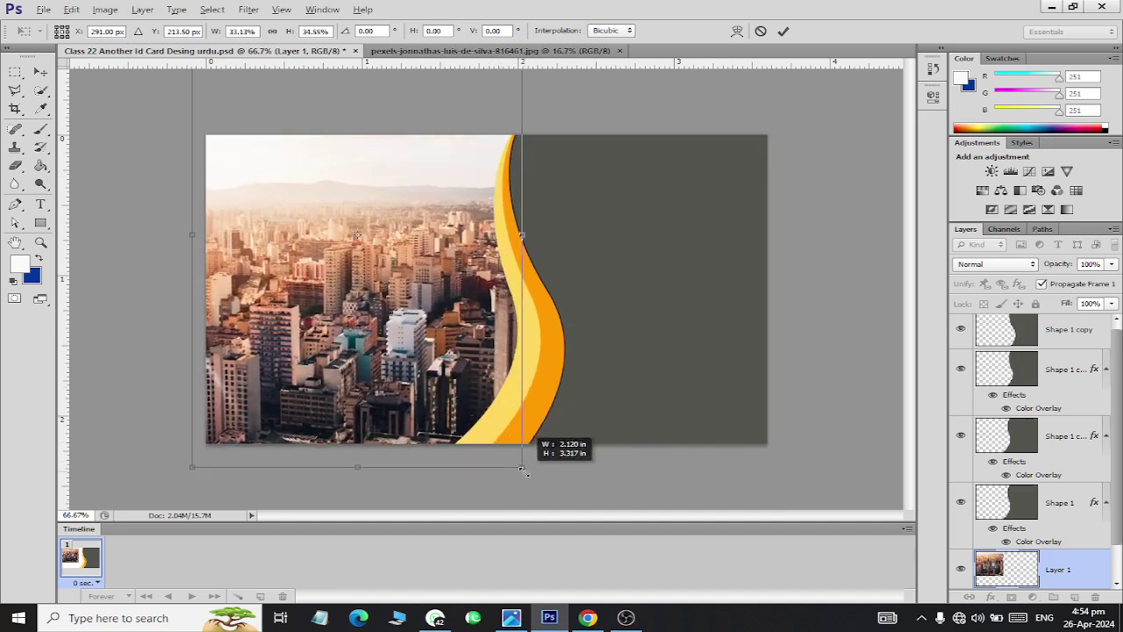
pyautogui.moveTo(525, 472); pyautogui.dragTo(524, 470)
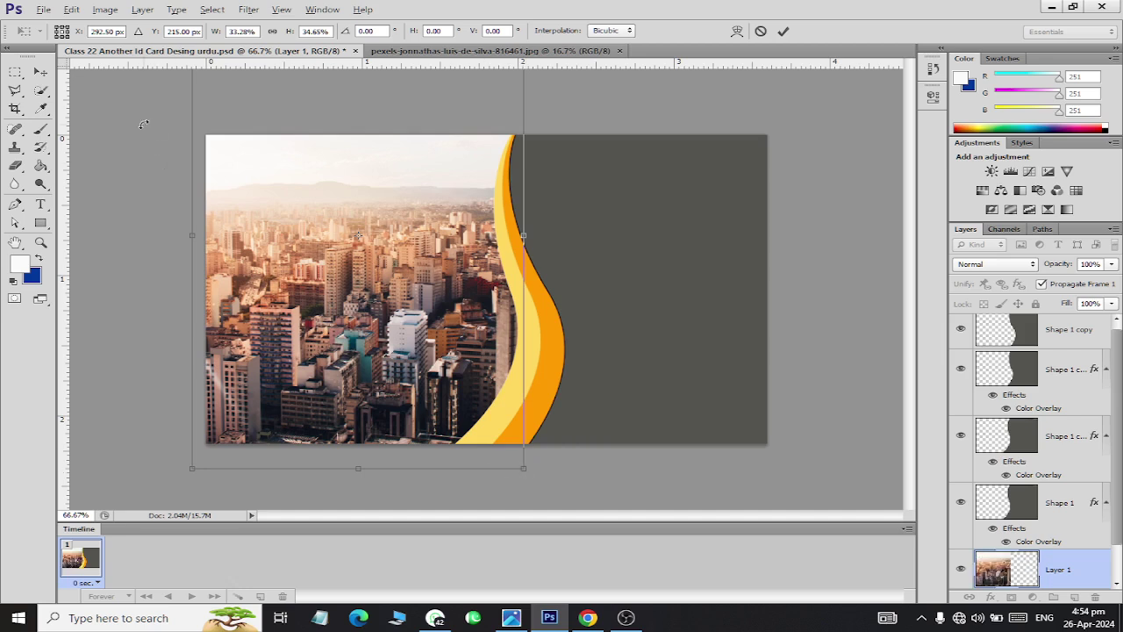
pyautogui.click(40, 72)
pyautogui.click(491, 238)
pyautogui.scroll(-1, 1082, 541)
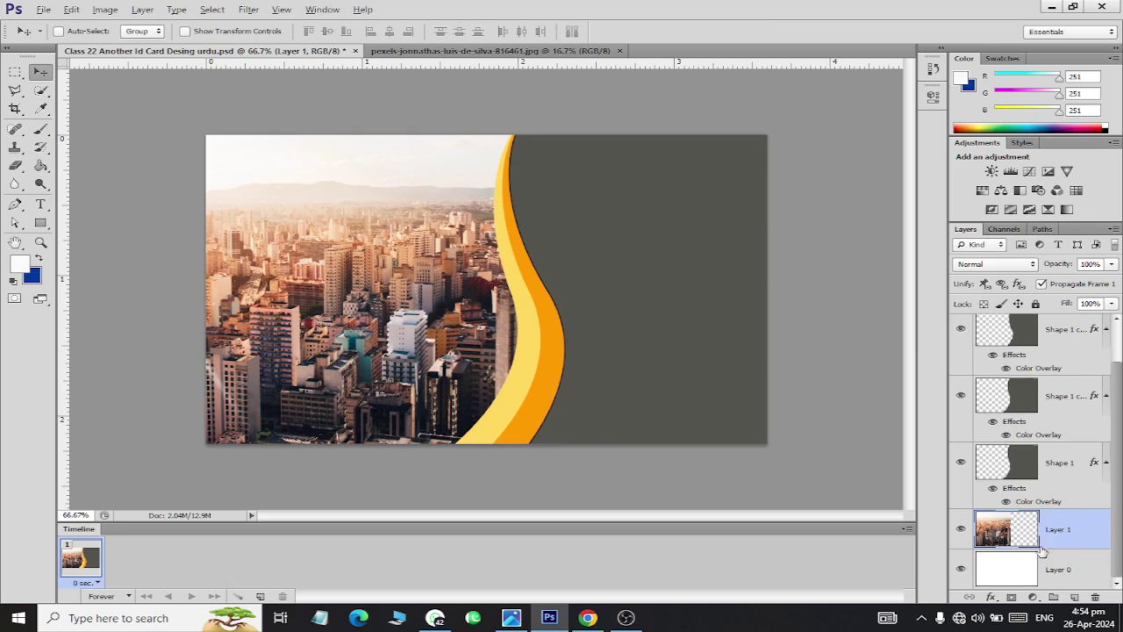
pyautogui.moveTo(1043, 551); pyautogui.dragTo(1019, 521)
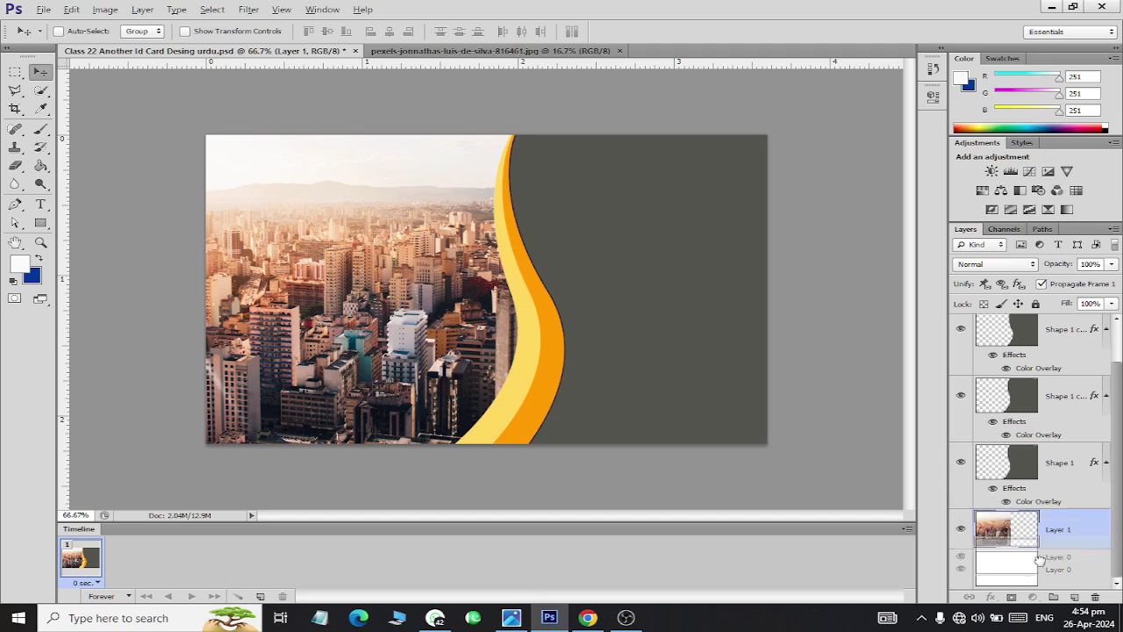
# Step: Set the city photo layer's Fill to 25%
pyautogui.click(1112, 303)
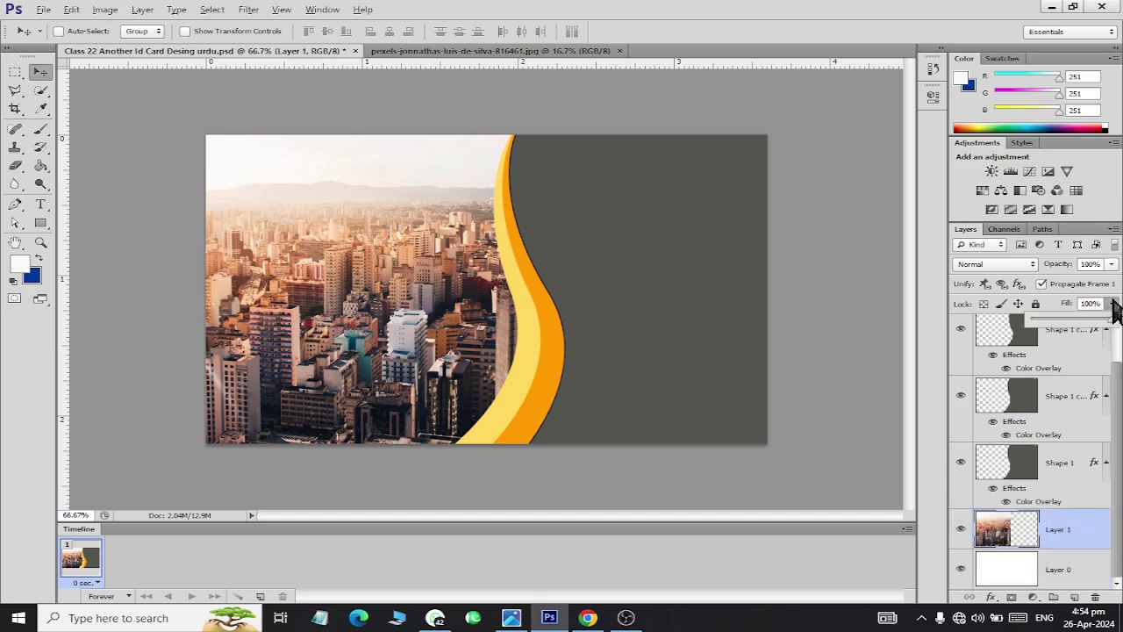
pyautogui.click(1085, 303)
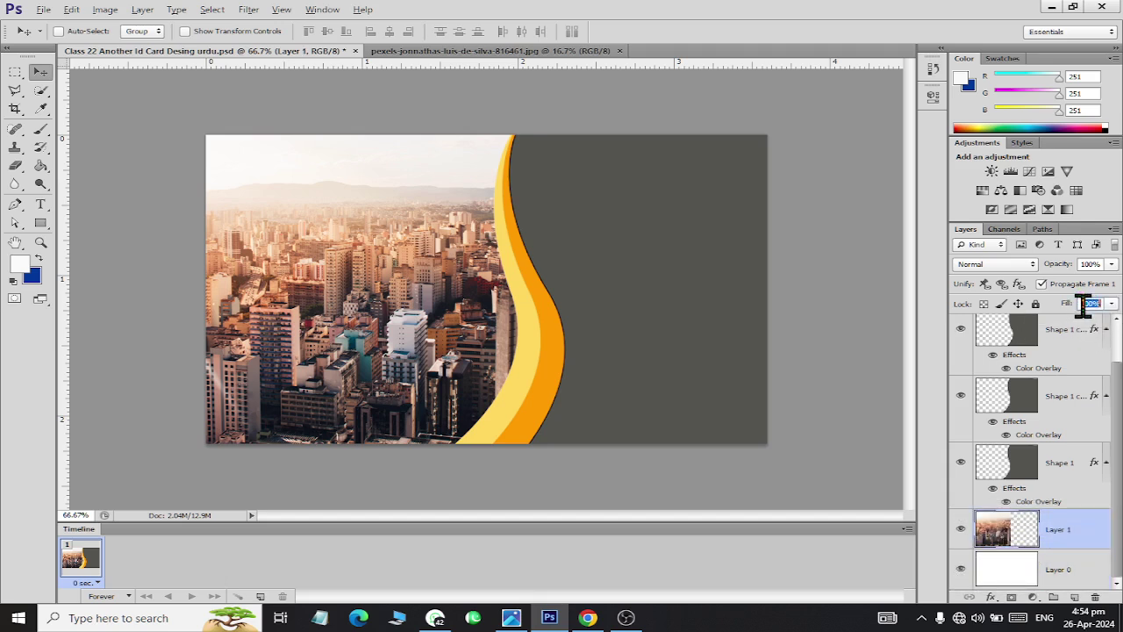
pyautogui.write('25')
pyautogui.press('Return')
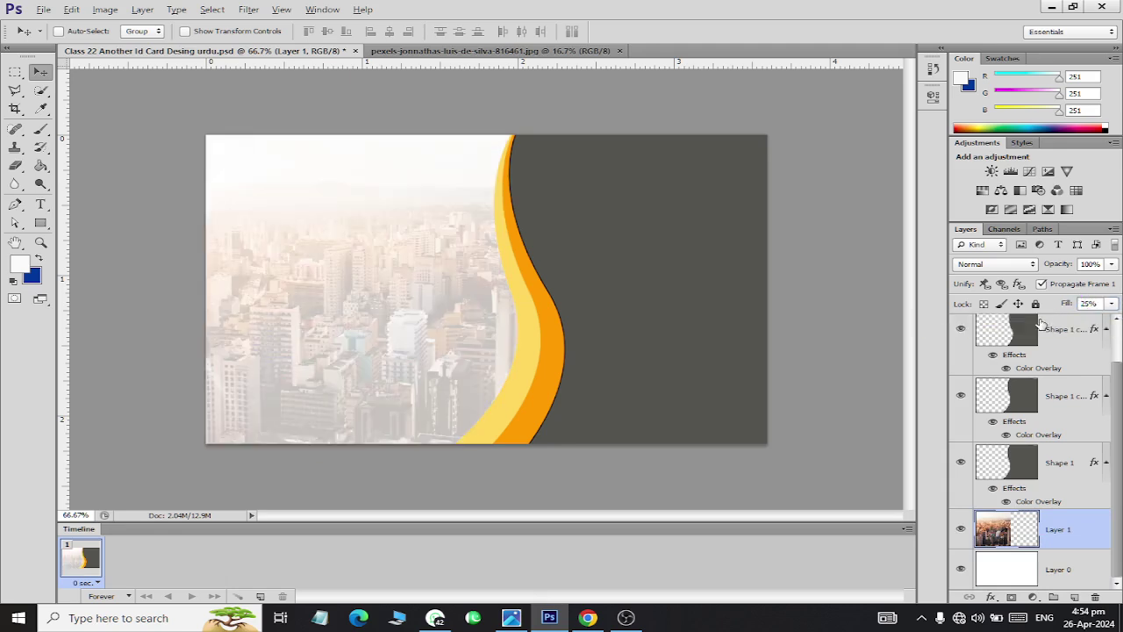
# Step: Shift the Shape 1 curve left three large nudges to reveal a white band
pyautogui.click(1059, 462)
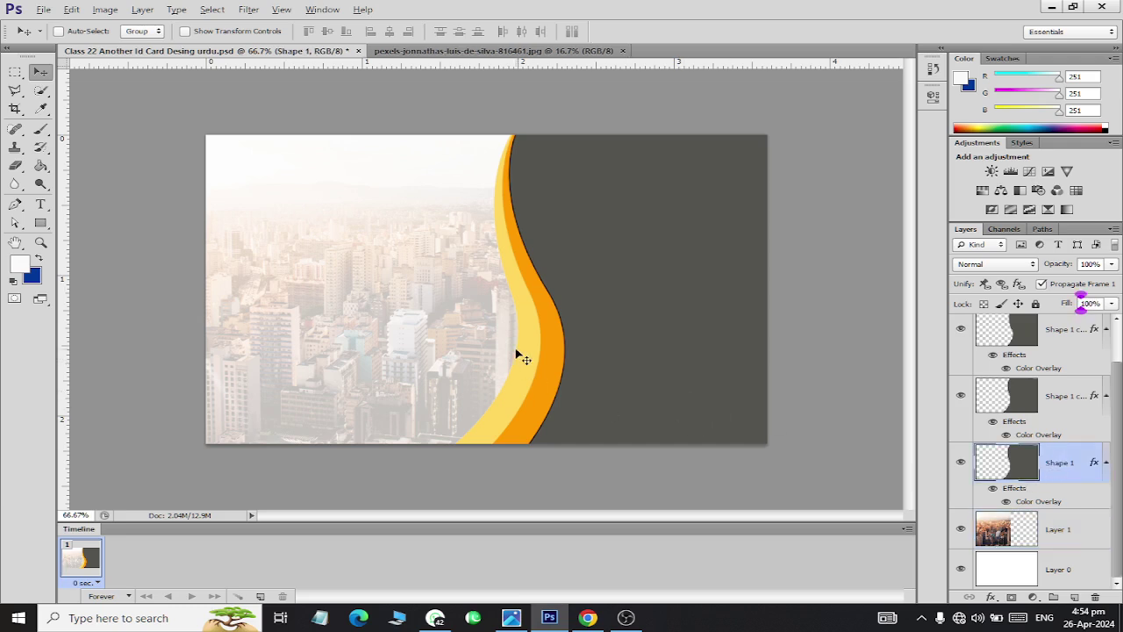
pyautogui.hotkey('shift', 'Left')
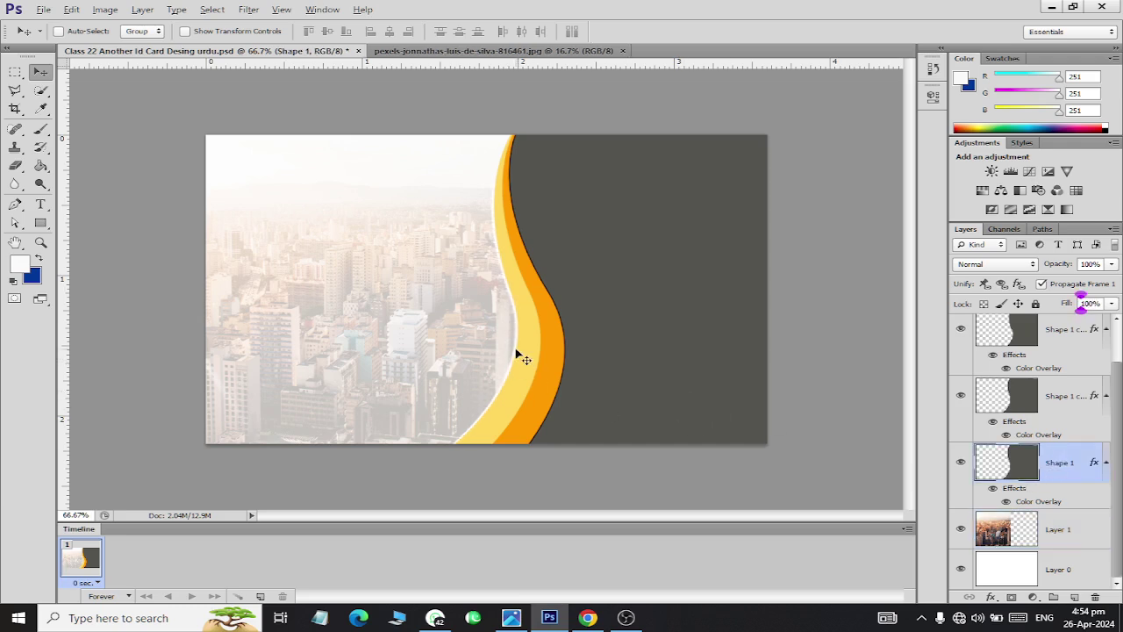
pyautogui.hotkey('shift', 'Left')
pyautogui.hotkey('shift', 'Left')
pyautogui.hotkey('shift', 'Left')
pyautogui.hotkey('shift', 'Left')
pyautogui.hotkey('shift', 'Left')
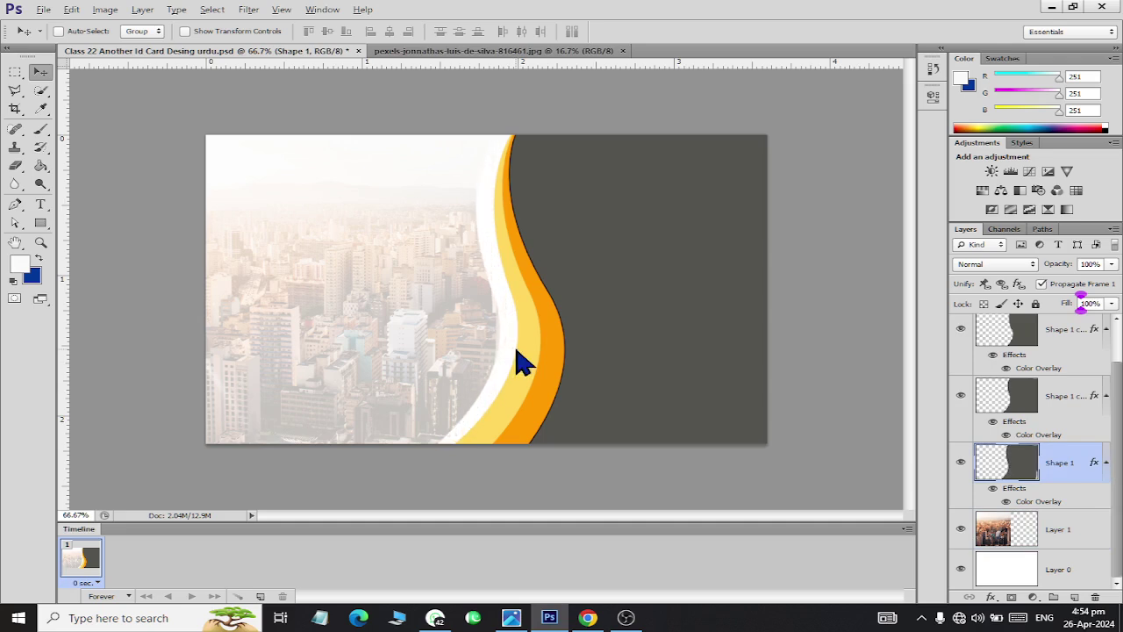
pyautogui.hotkey('shift', 'Left')
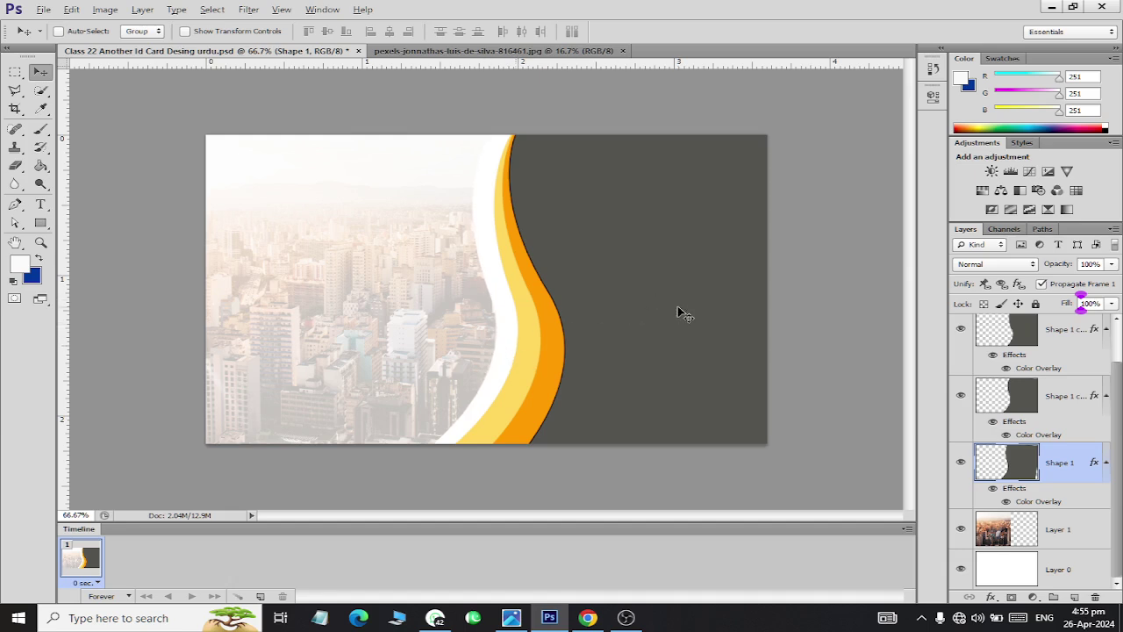
pyautogui.hotkey('ctrl', 't')
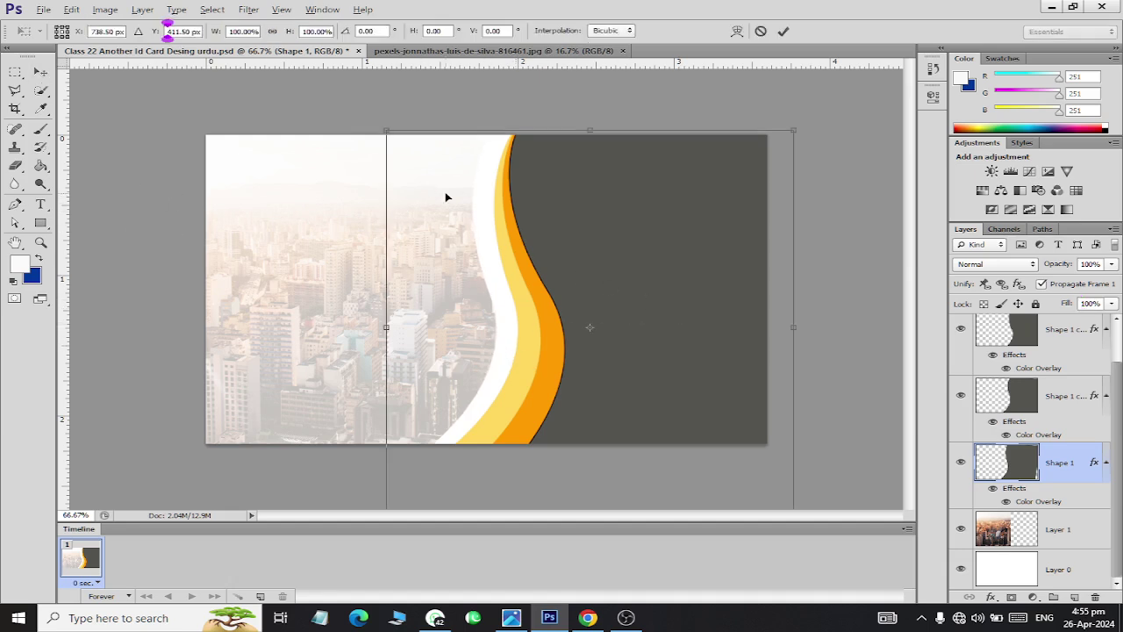
pyautogui.moveTo(591, 330); pyautogui.dragTo(490, 139)
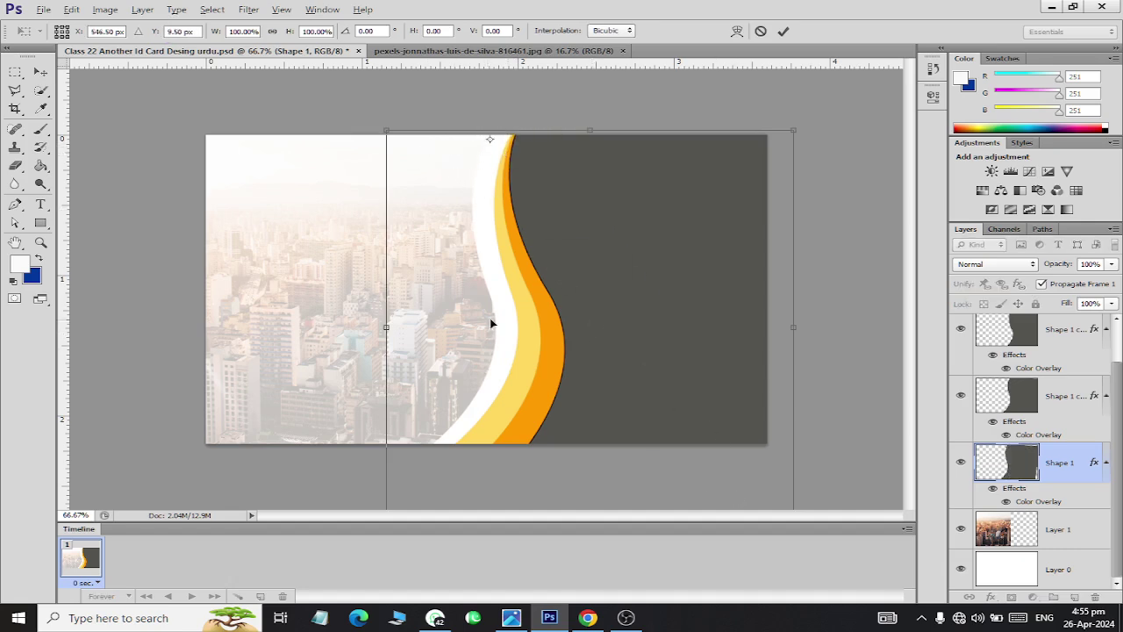
pyautogui.moveTo(376, 123); pyautogui.dragTo(219, 112)
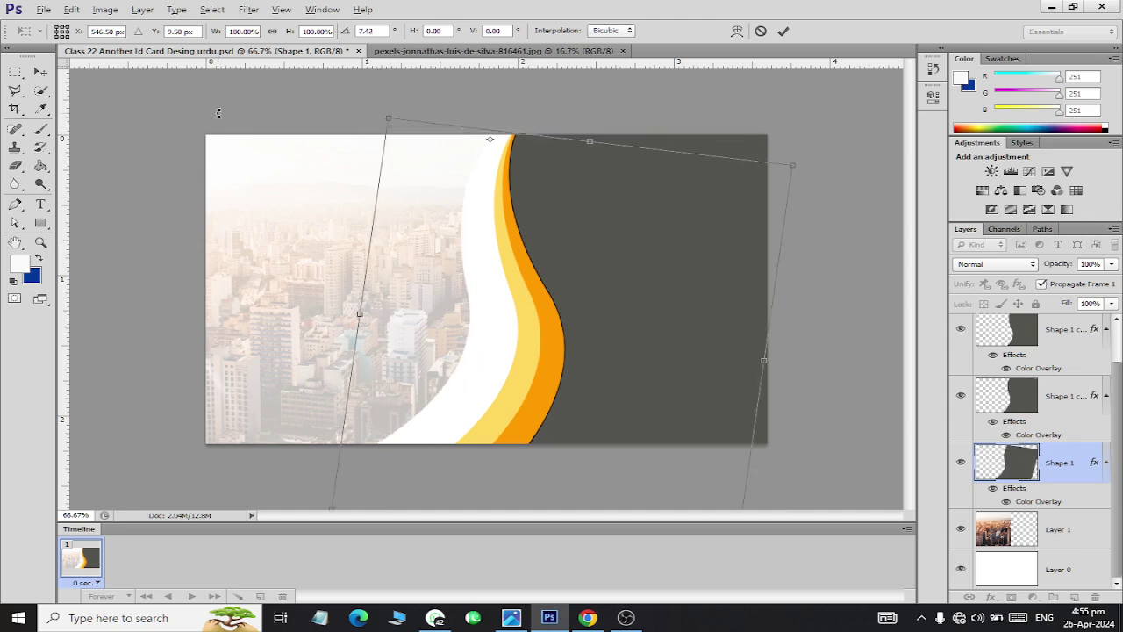
pyautogui.click(40, 76)
pyautogui.click(463, 238)
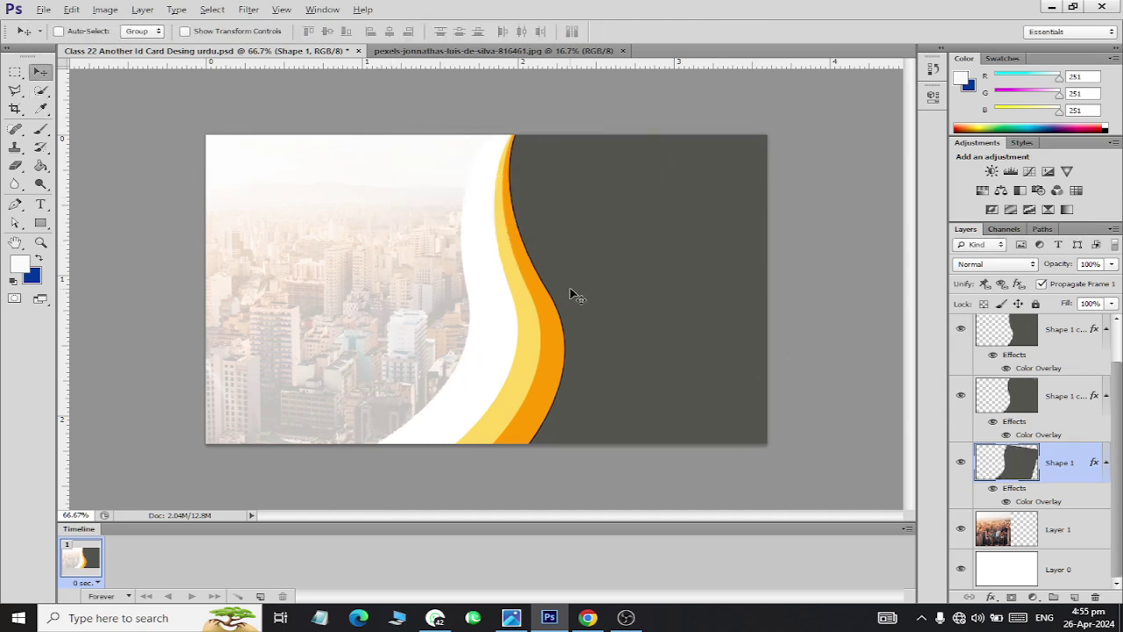
pyautogui.press('Right')
pyautogui.press('Right')
pyautogui.press('Right')
pyautogui.press('Right')
pyautogui.press('Right')
pyautogui.press('Right')
pyautogui.press('Right')
pyautogui.press('Right')
pyautogui.press('Right')
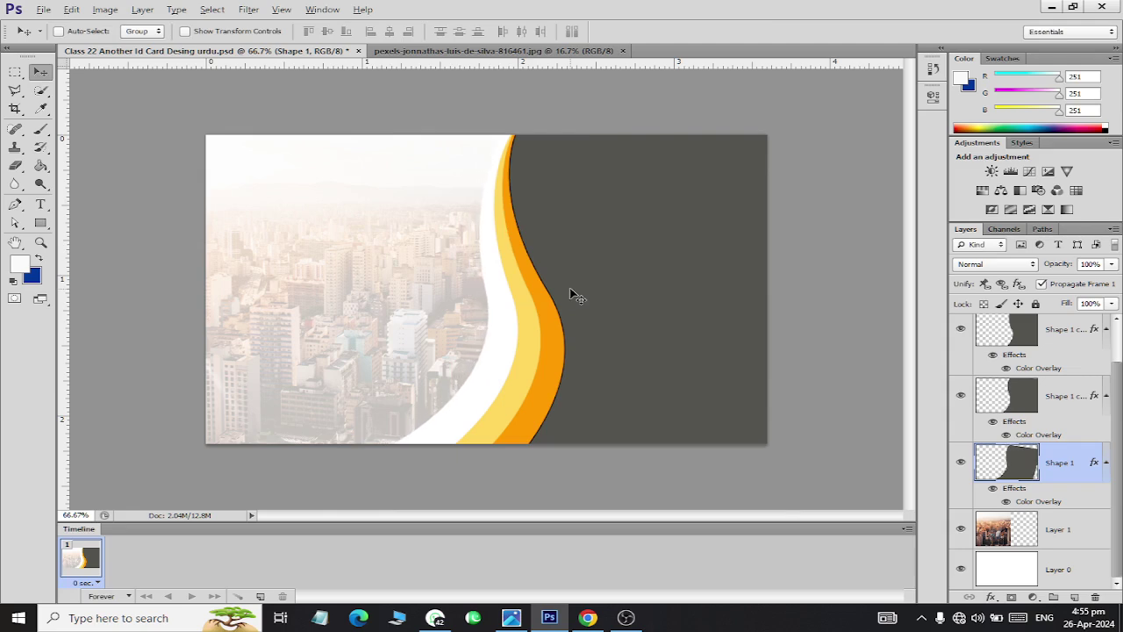
pyautogui.press('Right')
pyautogui.press('Right')
pyautogui.press('Right')
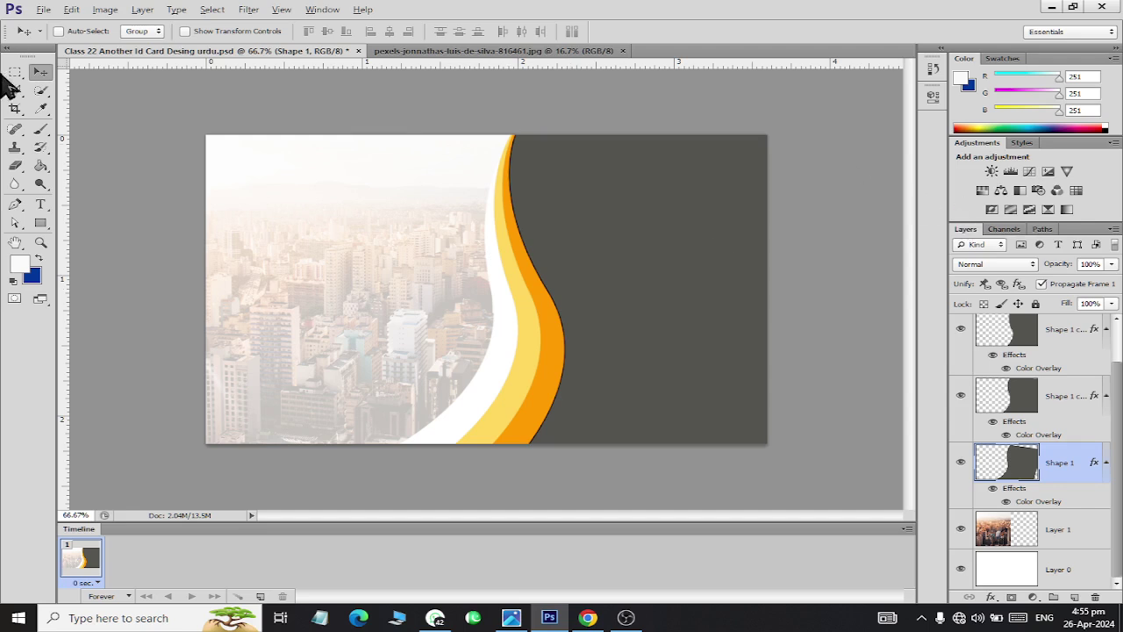
pyautogui.click(1078, 334)
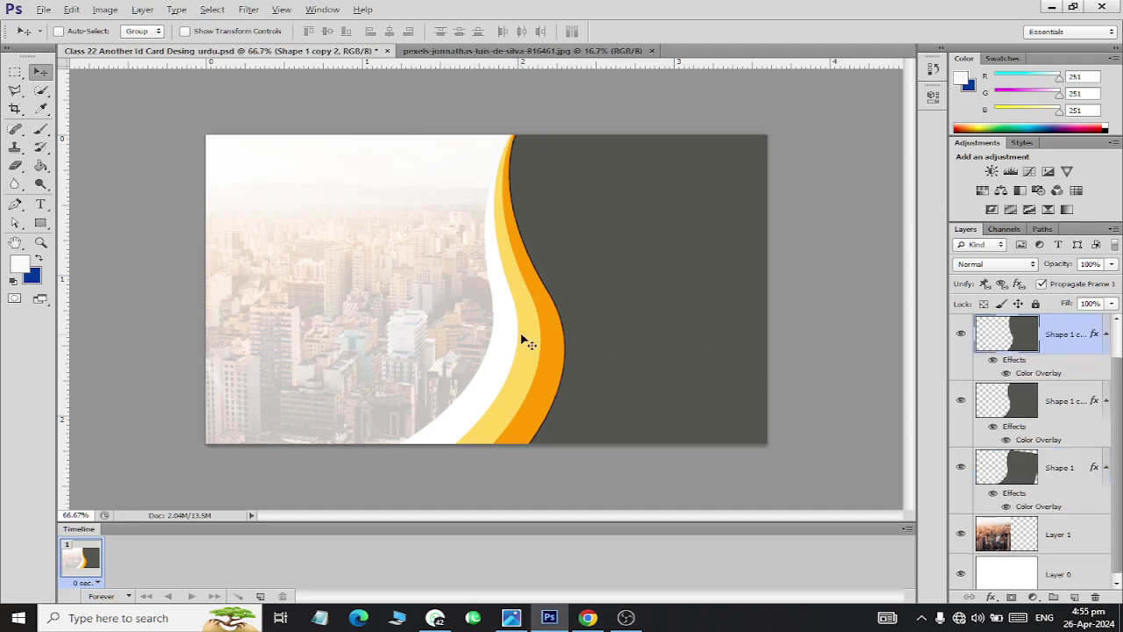
pyautogui.hotkey('alt', 'Tab')
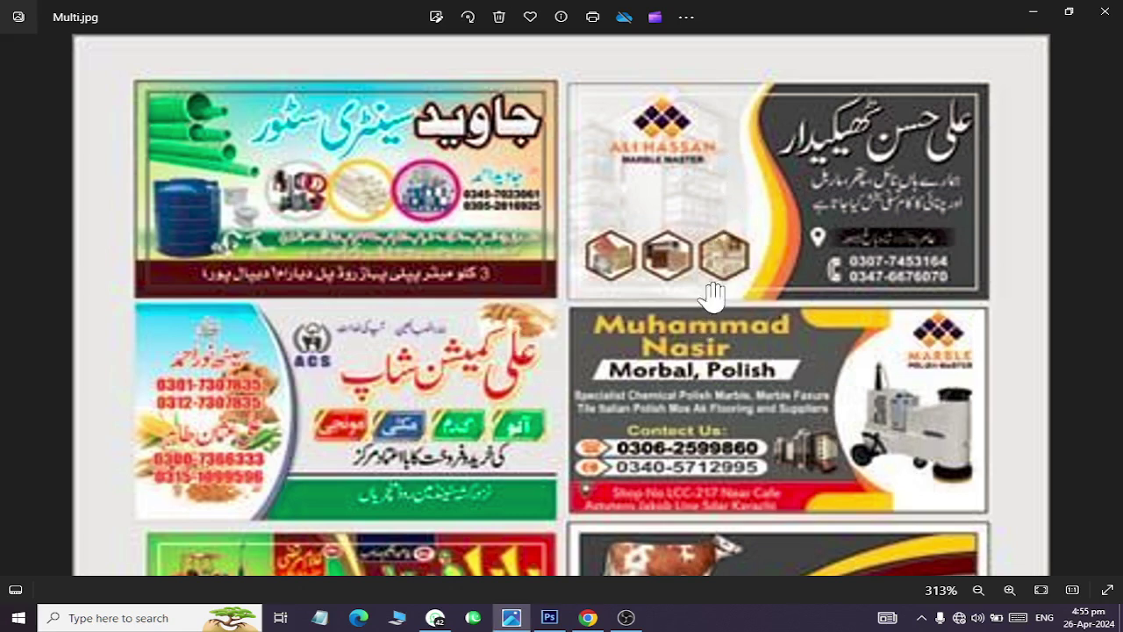
pyautogui.hotkey('alt', 'Tab')
pyautogui.press('Escape')
pyautogui.hotkey('alt', 'Tab')
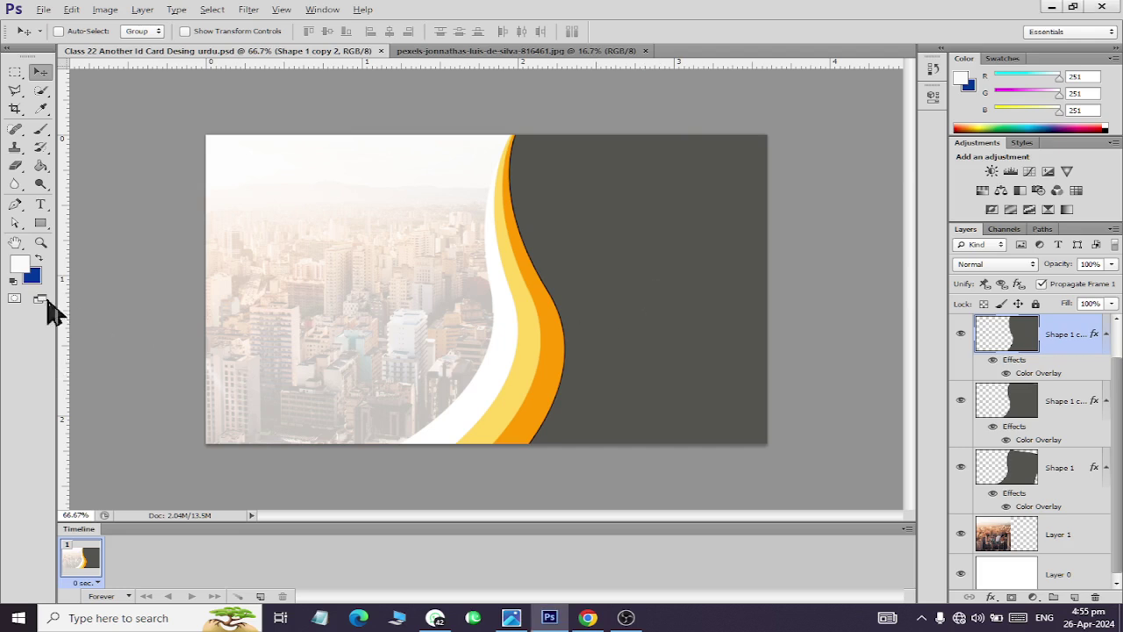
# Step: Create a six-sided polygon shape with the Polygon Tool
pyautogui.click(40, 224)
pyautogui.rightClick(40, 224)
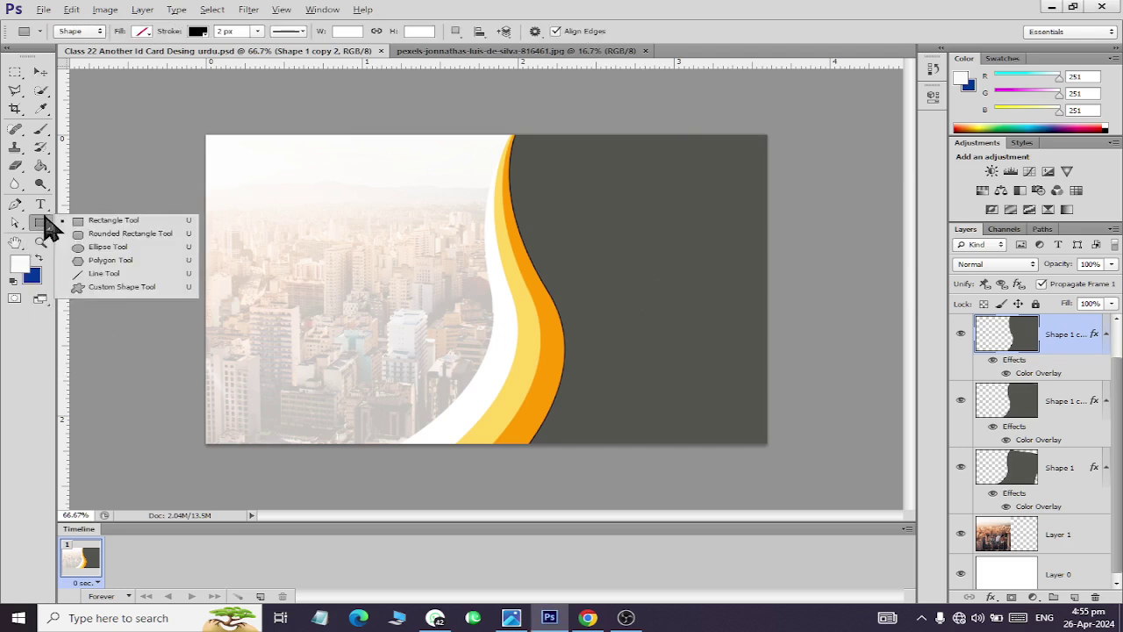
pyautogui.click(101, 262)
pyautogui.click(303, 308)
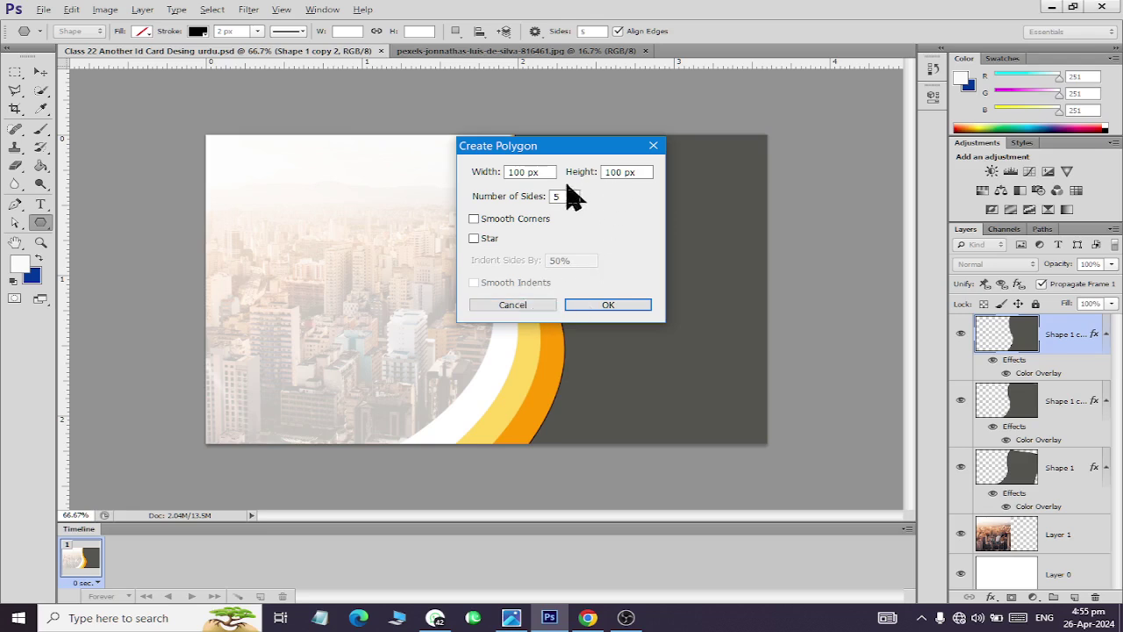
pyautogui.write('6')
pyautogui.hotkey('shift', 'Tab')
pyautogui.click(609, 306)
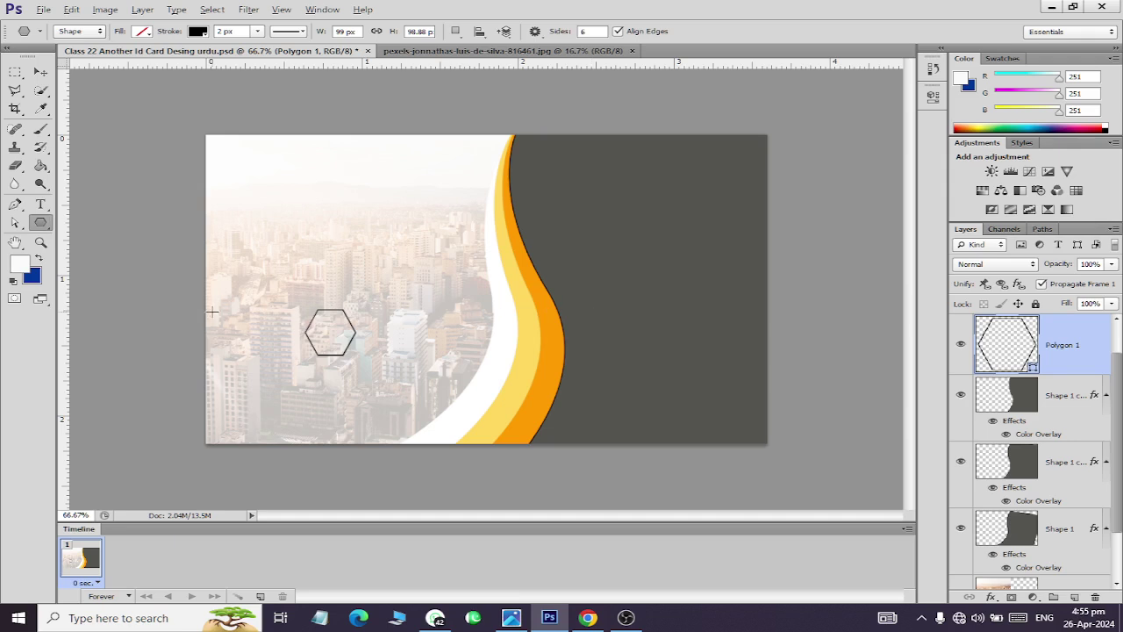
# Step: Rotate the hexagon upright, enlarge it, and place it at the card's lower left
pyautogui.hotkey('ctrl', 't')
pyautogui.moveTo(356, 332); pyautogui.dragTo(359, 331)
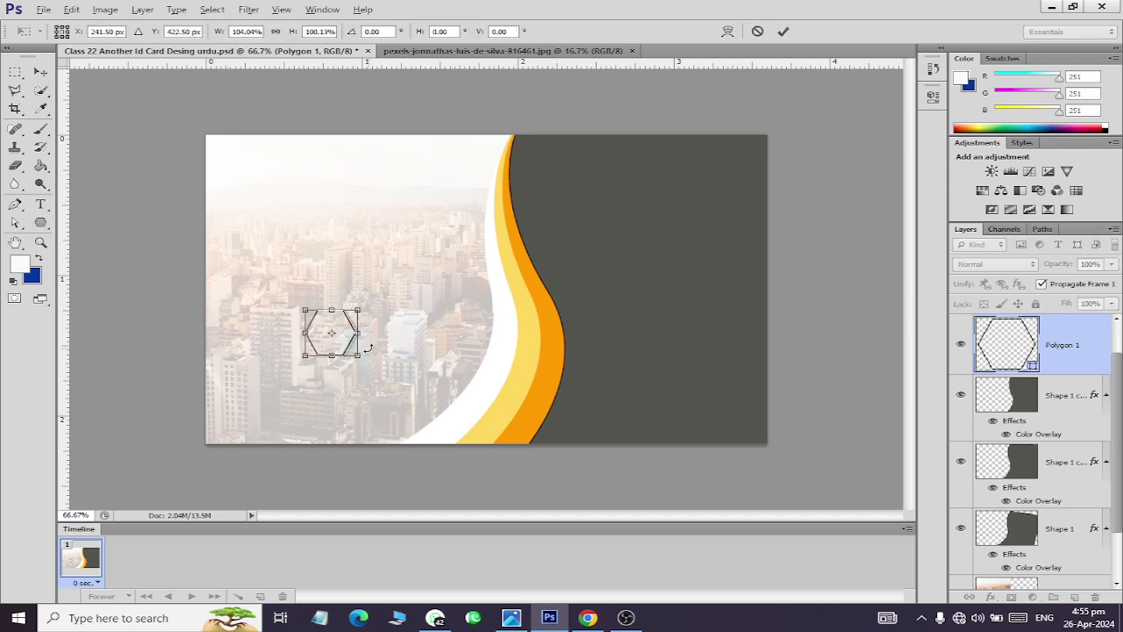
pyautogui.hotkey('ctrl', 'z')
pyautogui.moveTo(360, 375); pyautogui.dragTo(360, 357)
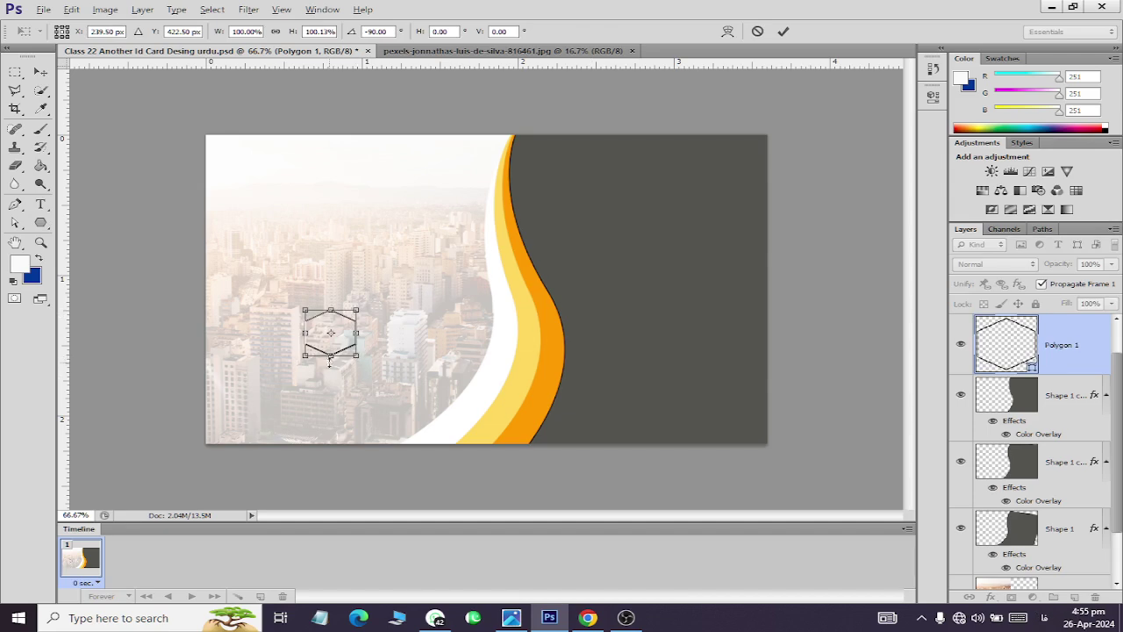
pyautogui.moveTo(368, 367)
pyautogui.mouseDown()
pyautogui.moveTo(361, 333)
pyautogui.moveTo(266, 420)
pyautogui.mouseUp()
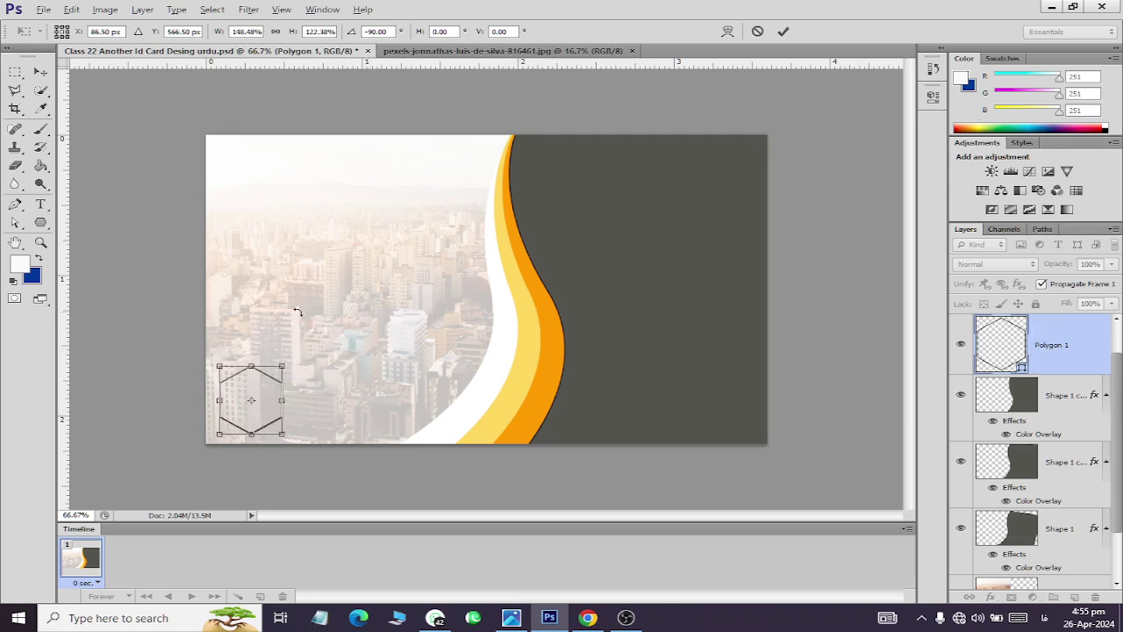
pyautogui.click(40, 71)
# Step: Duplicate the hexagon and drag the copies into a row beside the original
pyautogui.click(484, 239)
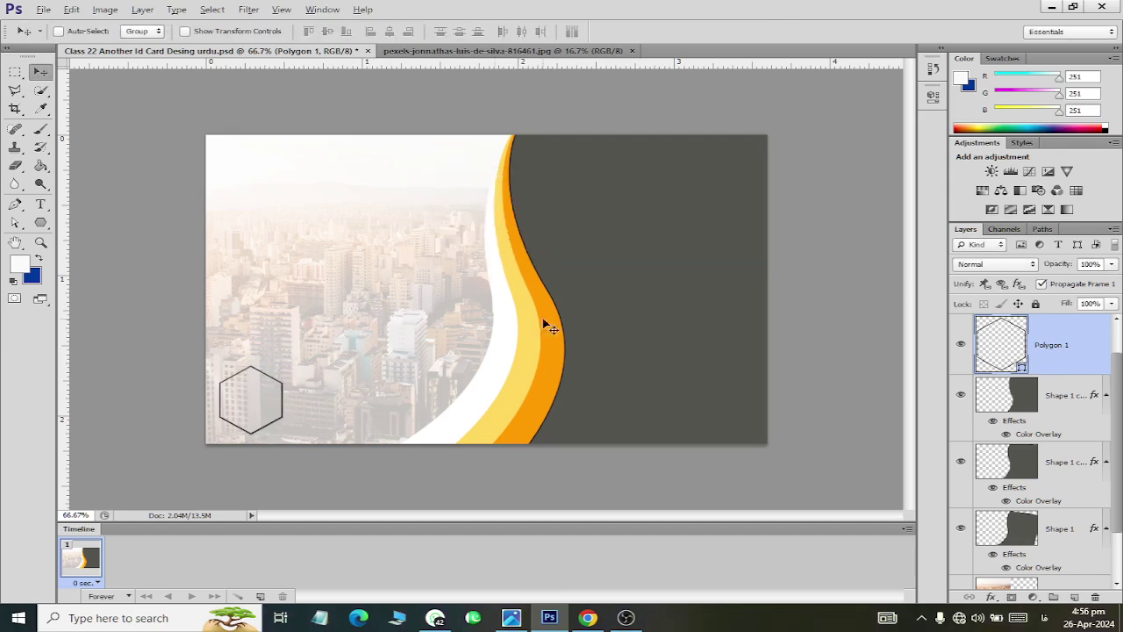
pyautogui.hotkey('ctrl', 'j')
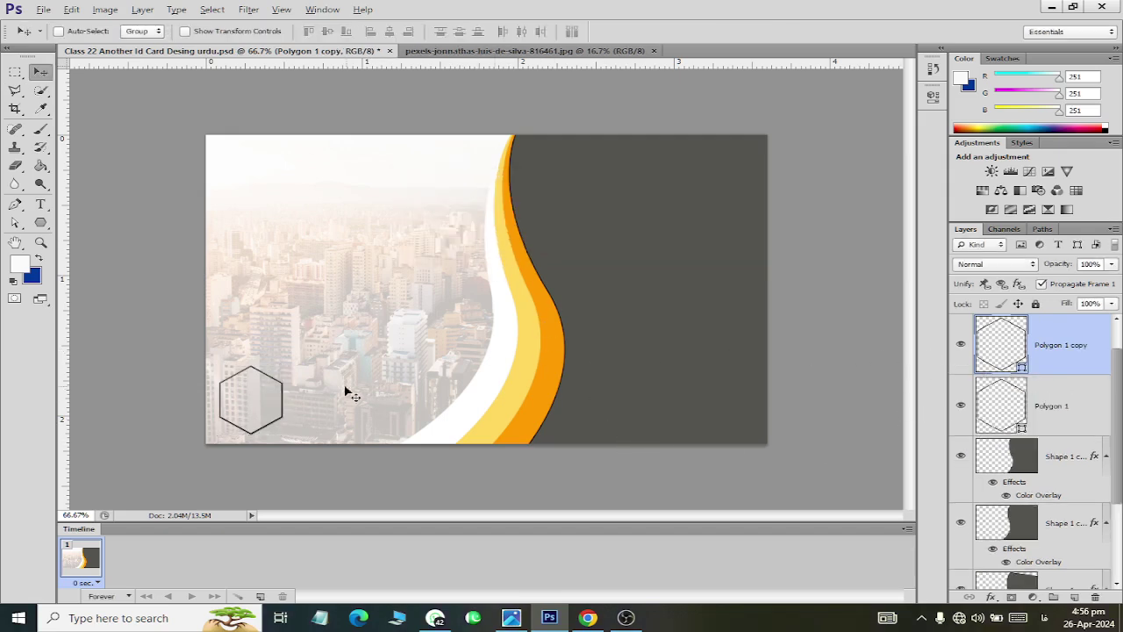
pyautogui.moveTo(278, 403); pyautogui.dragTo(356, 408)
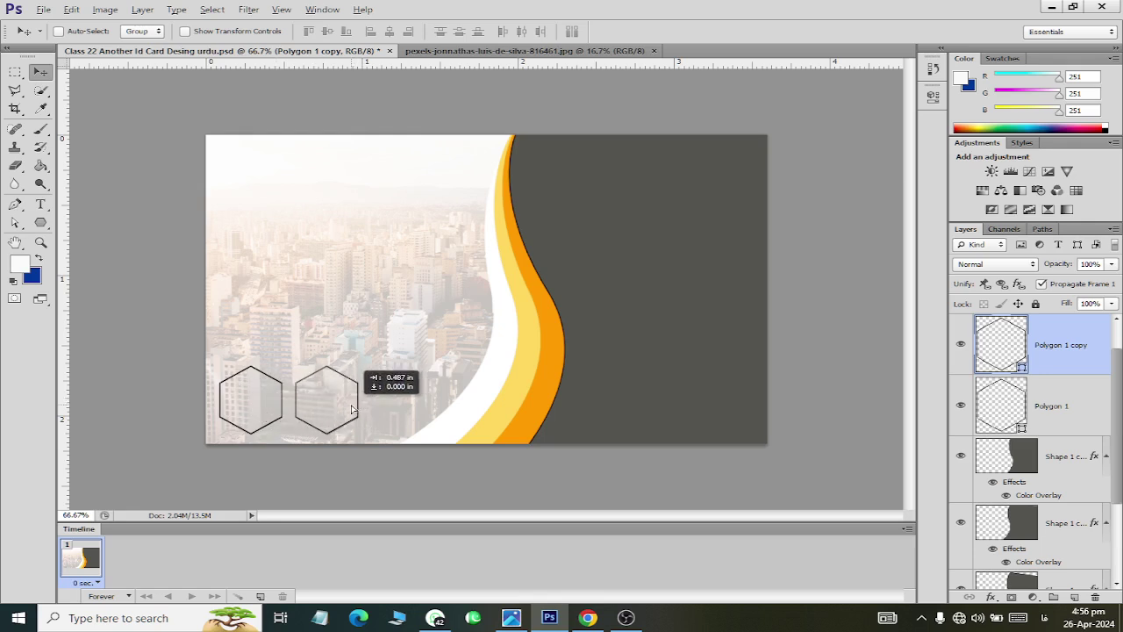
pyautogui.hotkey('ctrl', 'j')
pyautogui.moveTo(356, 408); pyautogui.dragTo(396, 395)
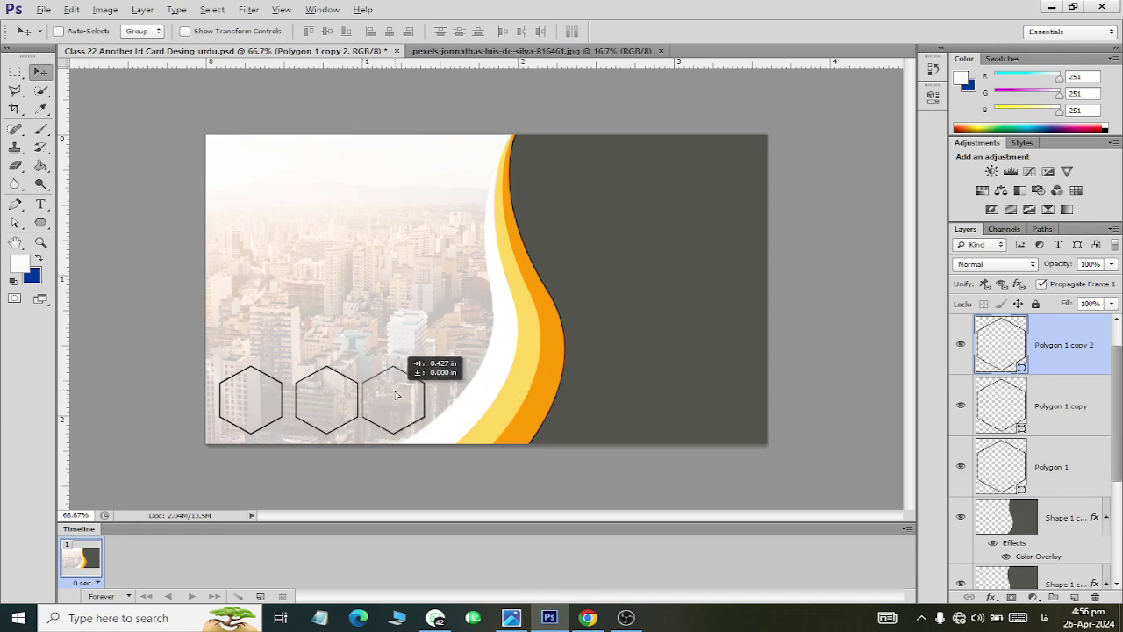
pyautogui.moveTo(396, 394); pyautogui.dragTo(409, 400)
pyautogui.hotkey('ctrl', 'j')
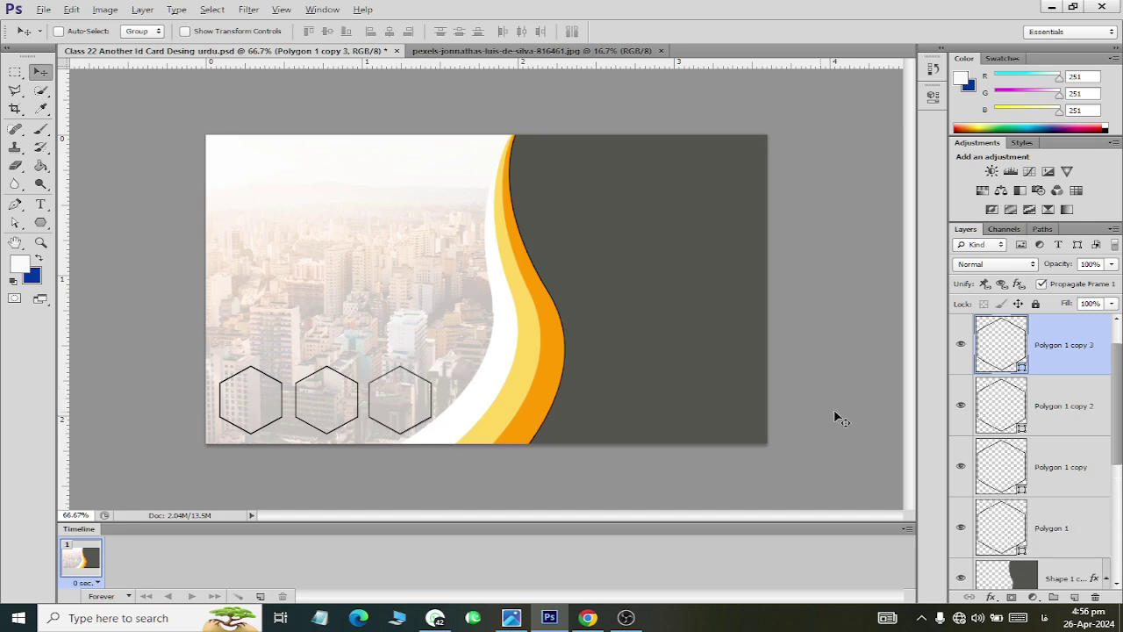
# Step: Delete the extra Polygon 1 copy 3 hexagon layer
pyautogui.click(1052, 518)
pyautogui.scroll(-2, 1063, 505)
pyautogui.scroll(3, 1072, 443)
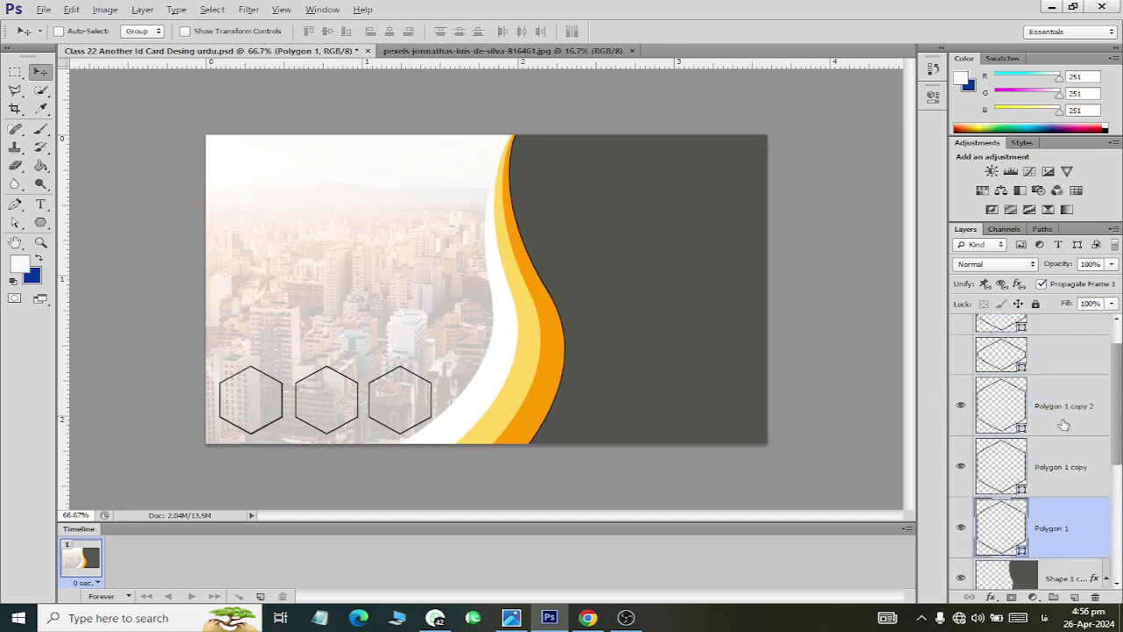
pyautogui.scroll(-1, 1063, 425)
pyautogui.scroll(-1, 1057, 448)
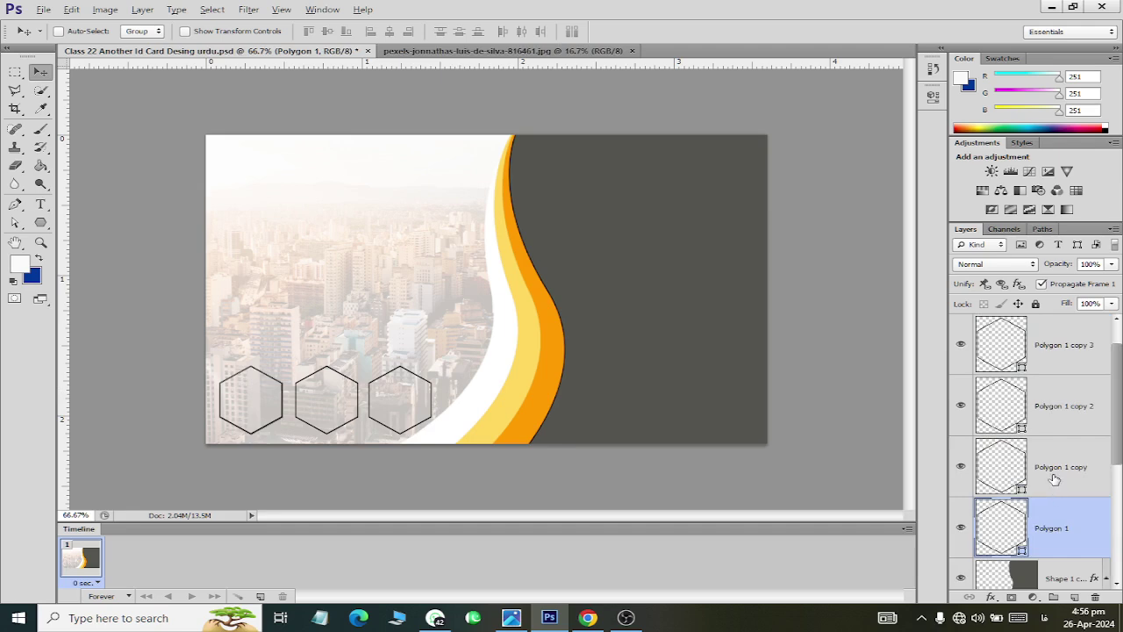
pyautogui.keyDown('shift'); pyautogui.click(1055, 479); pyautogui.keyUp('shift')
pyautogui.scroll(1, 1049, 465)
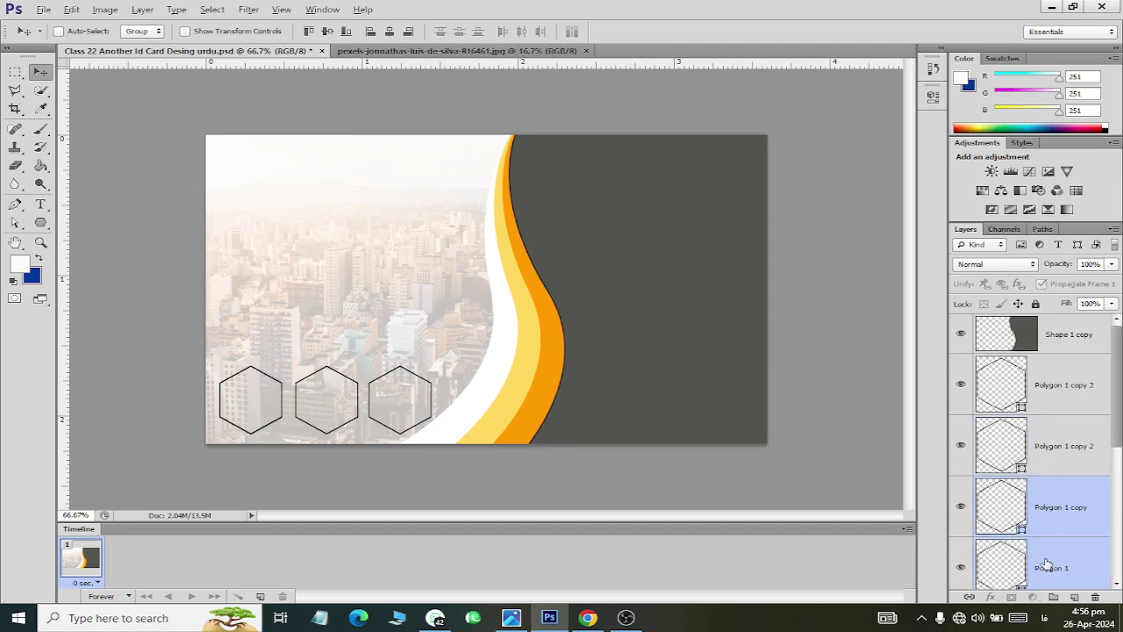
pyautogui.click(1065, 392)
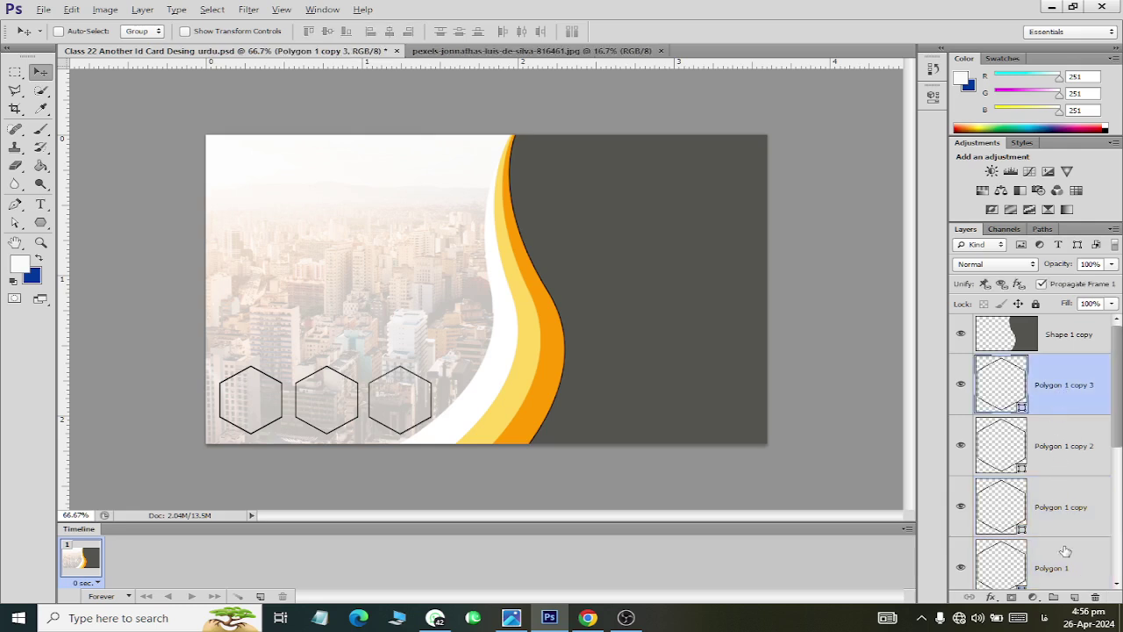
pyautogui.click(1093, 597)
pyautogui.click(493, 239)
# Step: Move Polygon 1 copy to third place in the row, then view the Multi.jpg reference
pyautogui.moveTo(307, 420); pyautogui.dragTo(369, 419)
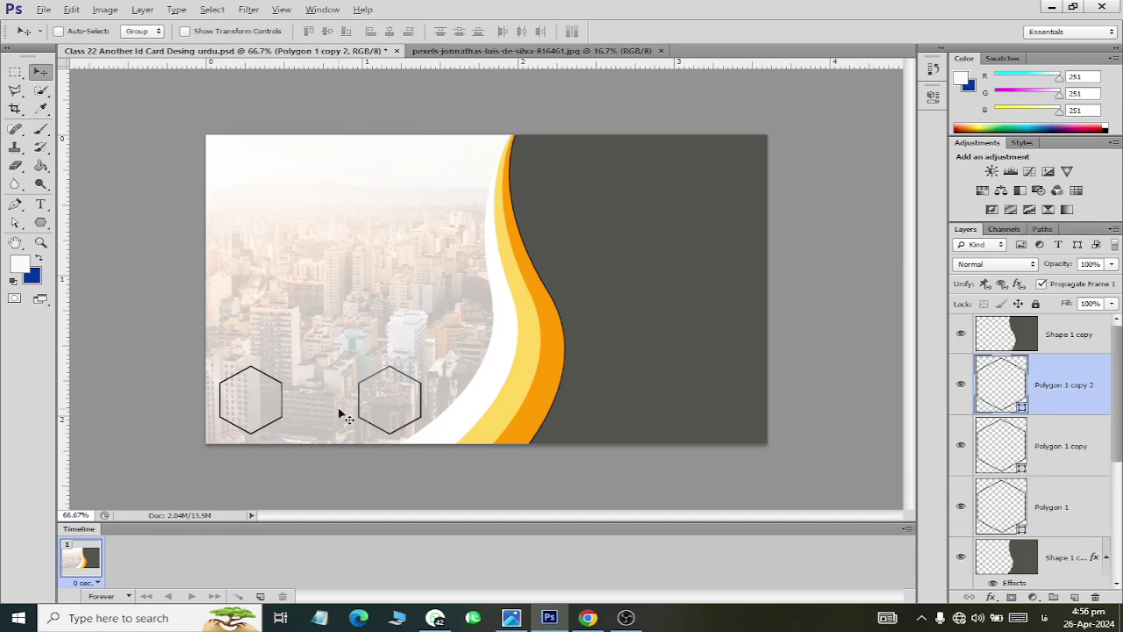
pyautogui.hotkey('ctrl', 'z')
pyautogui.click(1044, 449)
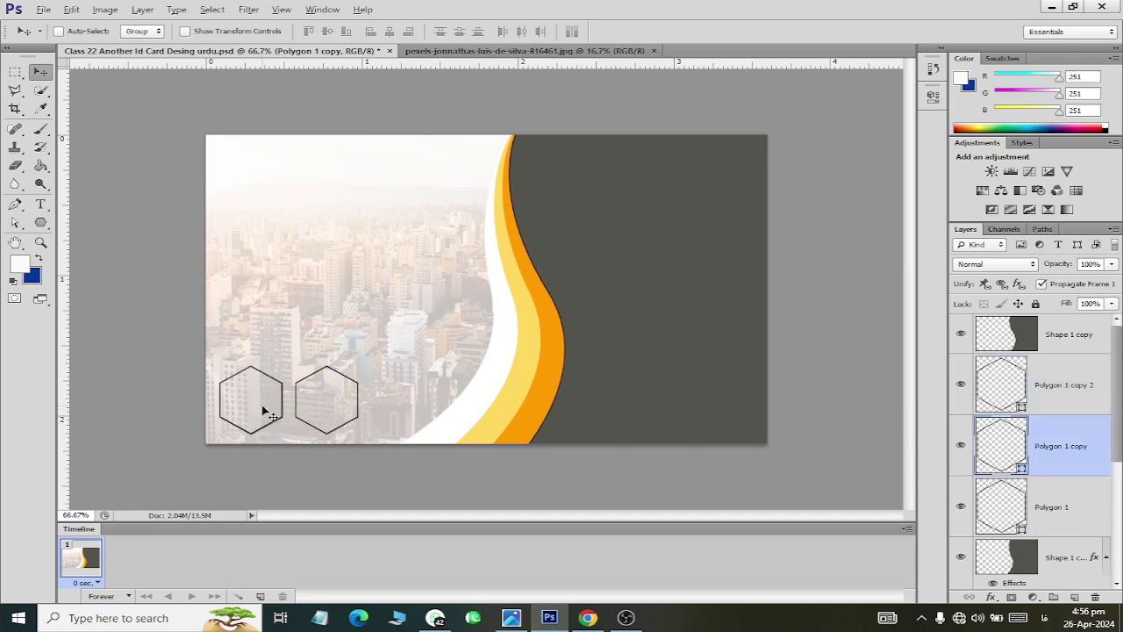
pyautogui.moveTo(254, 399); pyautogui.dragTo(405, 405)
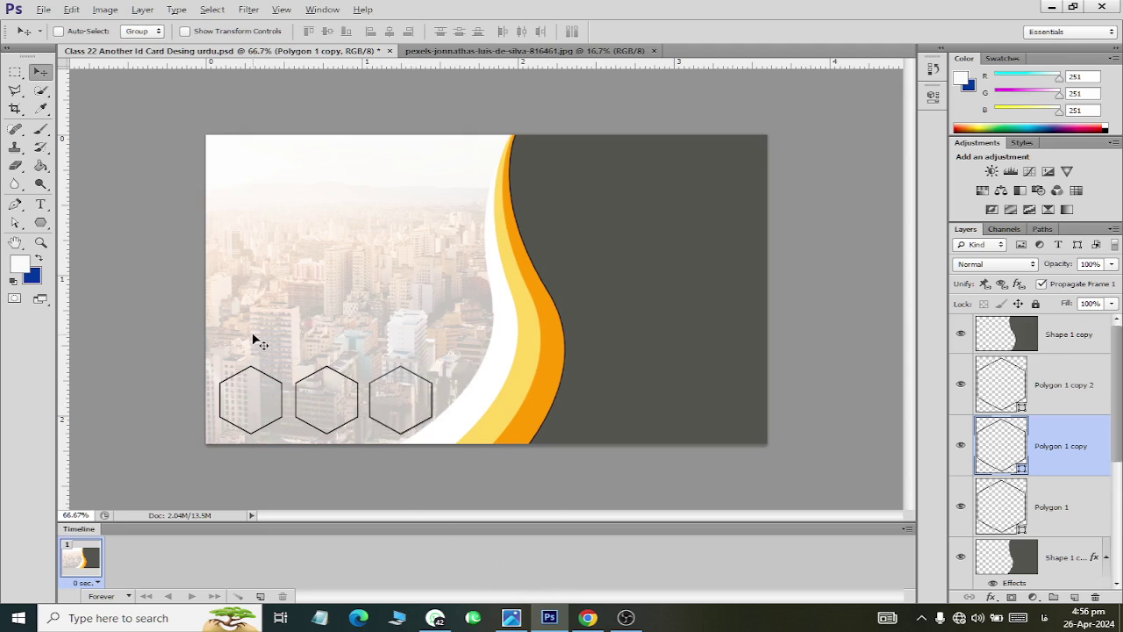
pyautogui.hotkey('alt', 'Tab')
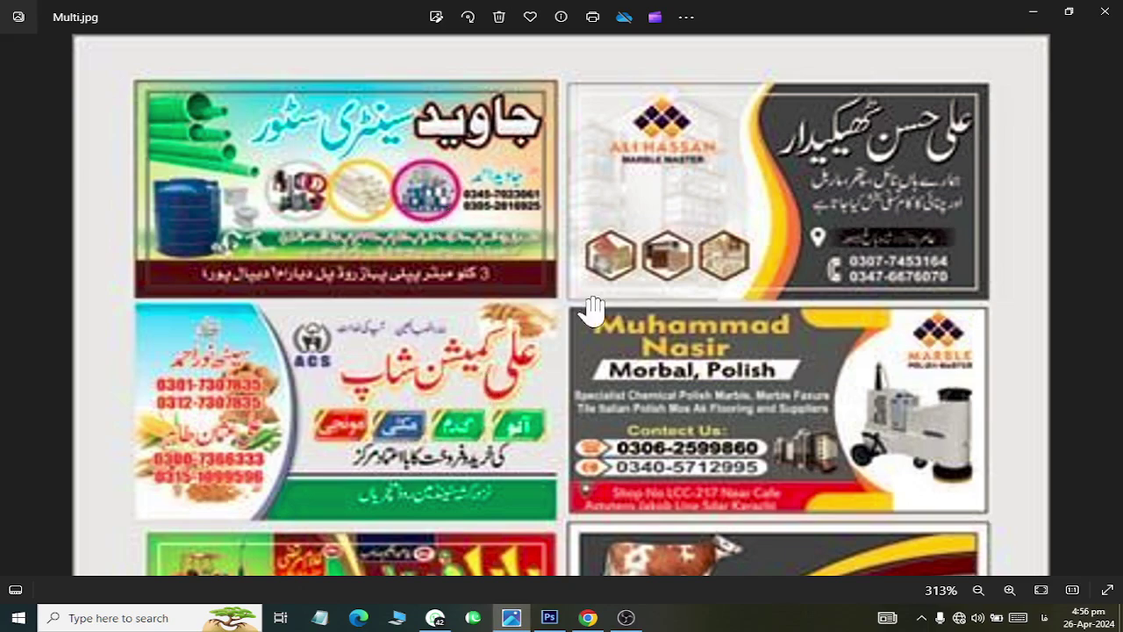
# Step: Check the card again, then zoom Multi.jpg to 505% on the logo-and-hexagon sample card
pyautogui.hotkey('alt', 'Tab')
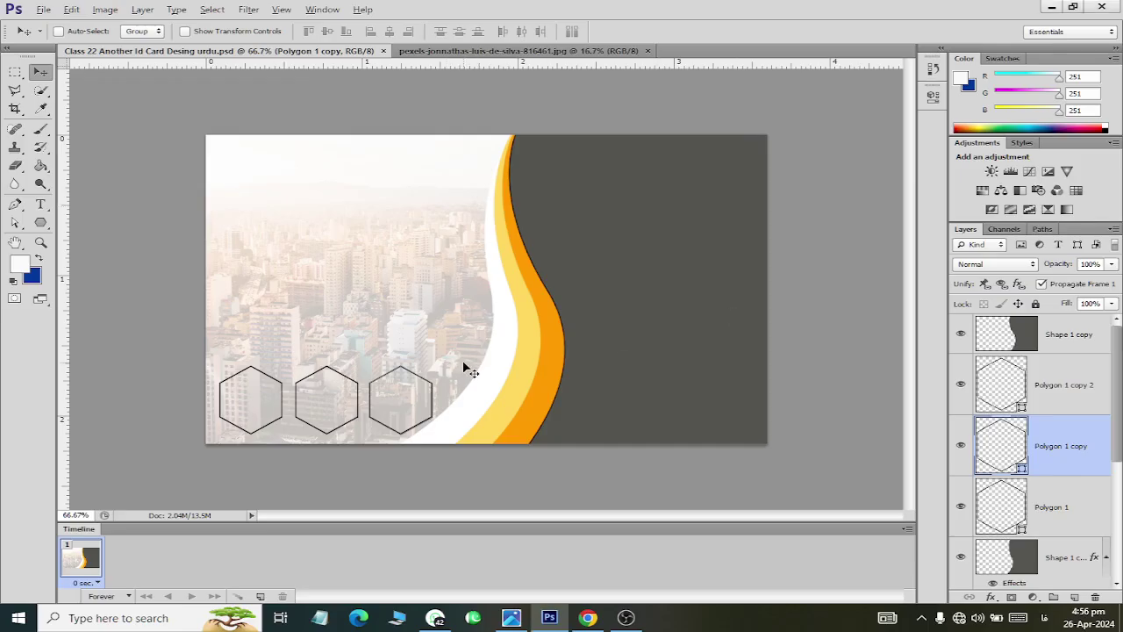
pyautogui.hotkey('alt', 'Tab')
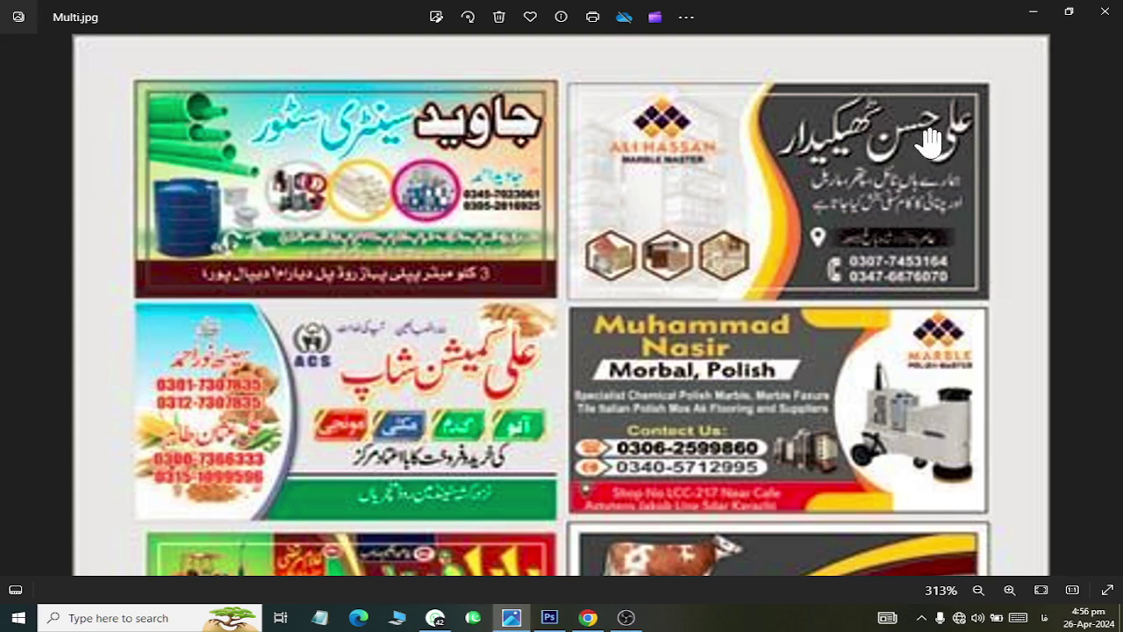
pyautogui.scroll(1, 680, 98)
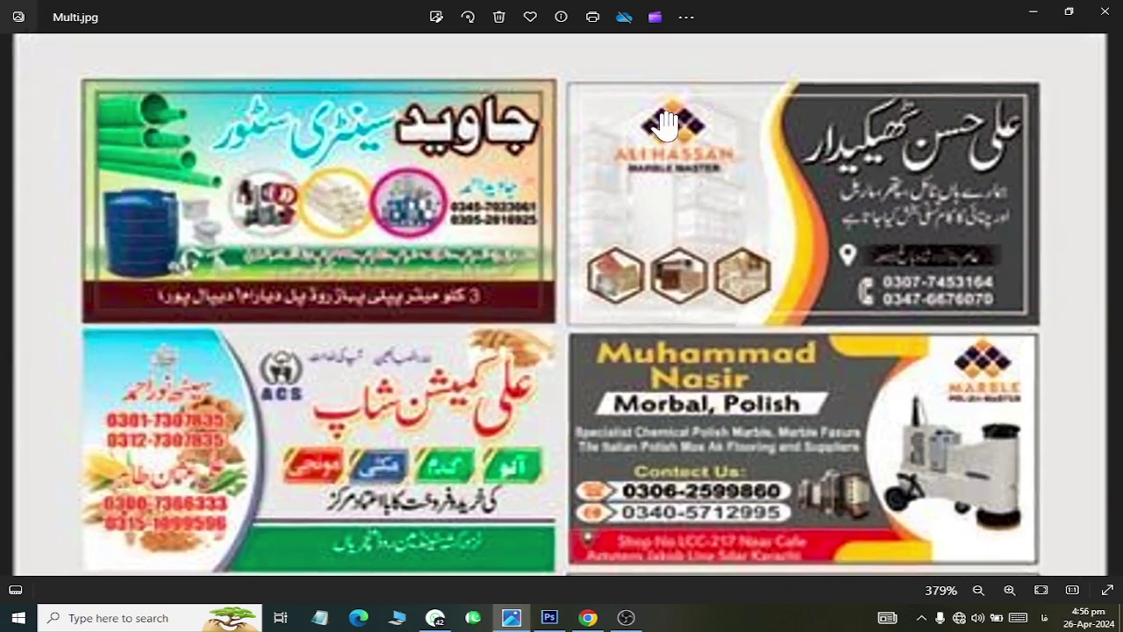
pyautogui.scroll(1, 704, 116)
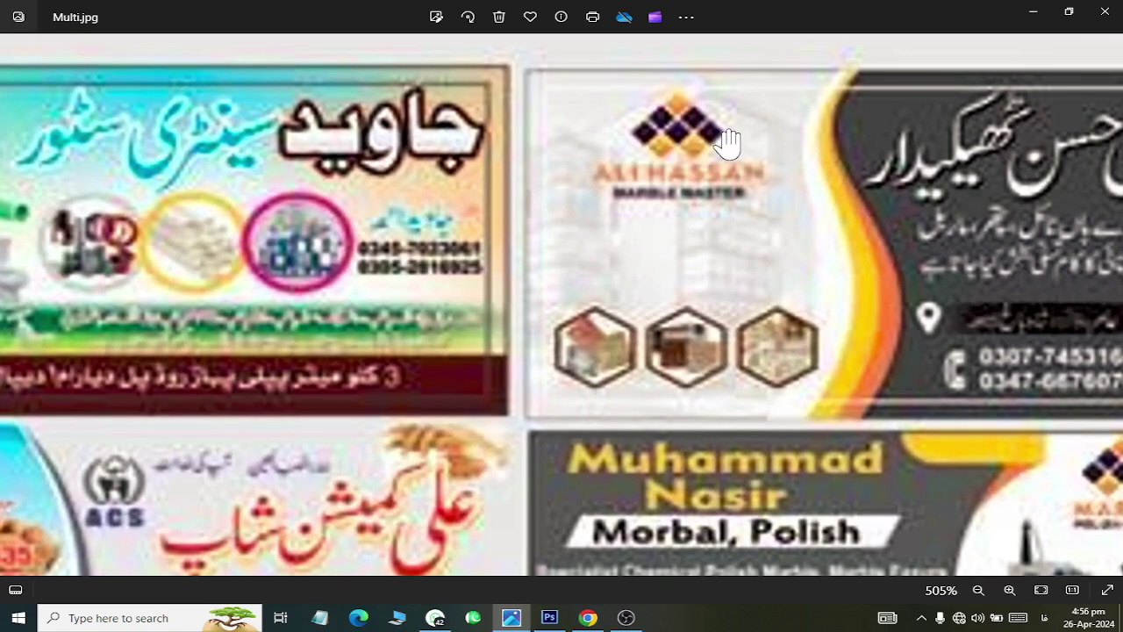